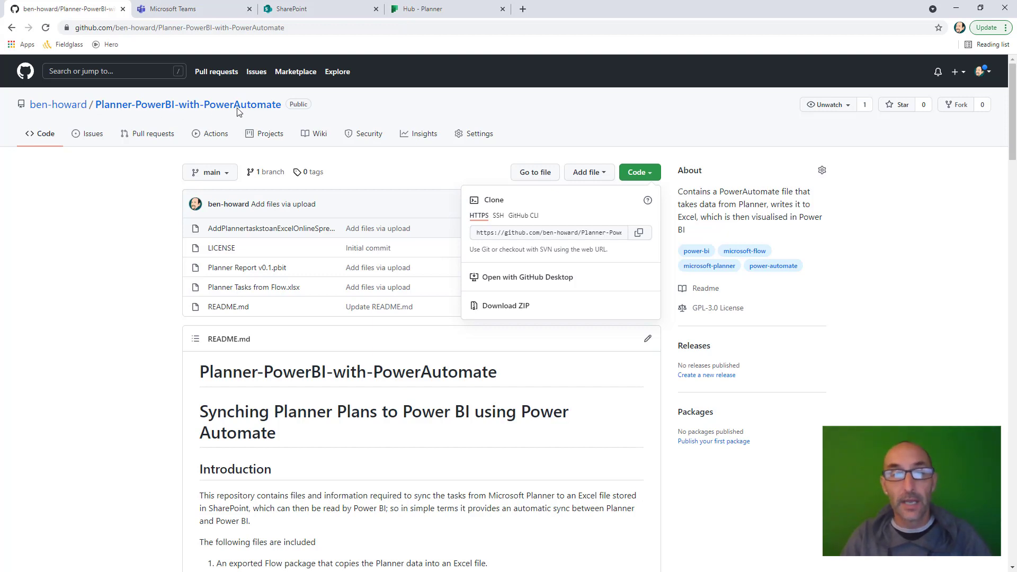
# View the clone and download options of the Planner-PowerBI-with-PowerAutomate repository.
pyautogui.click(466, 168)
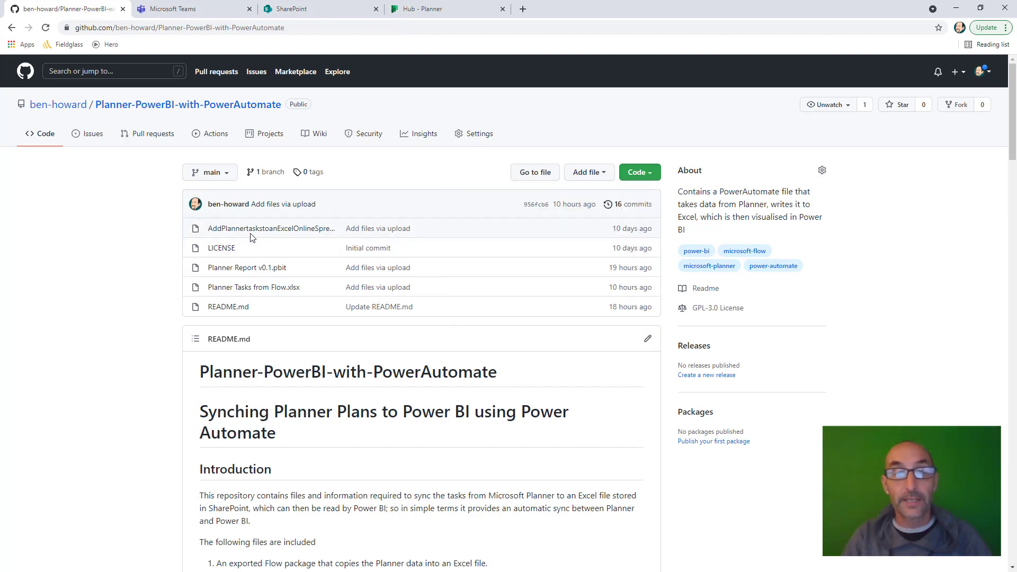
pyautogui.click(649, 174)
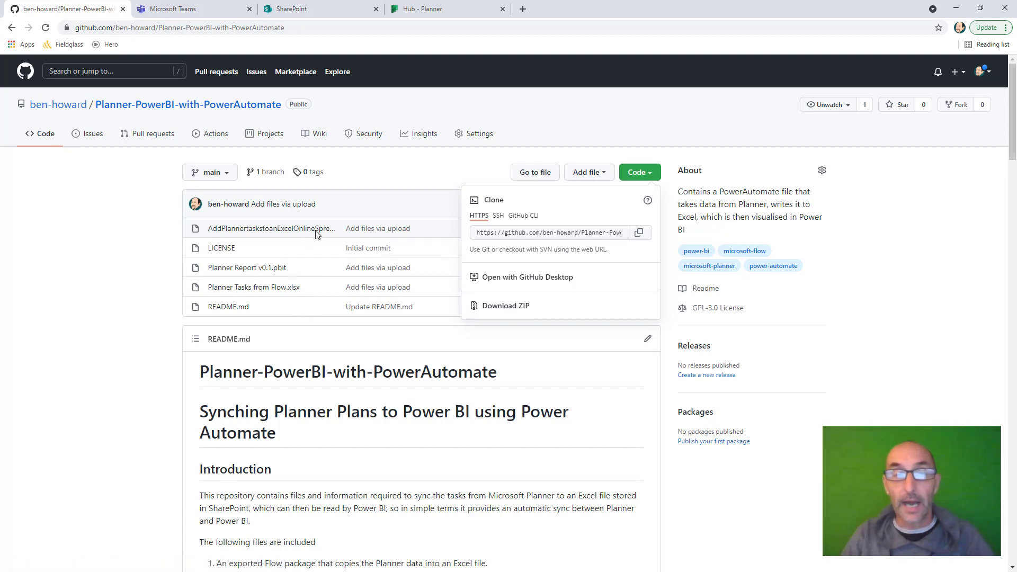
pyautogui.click(343, 194)
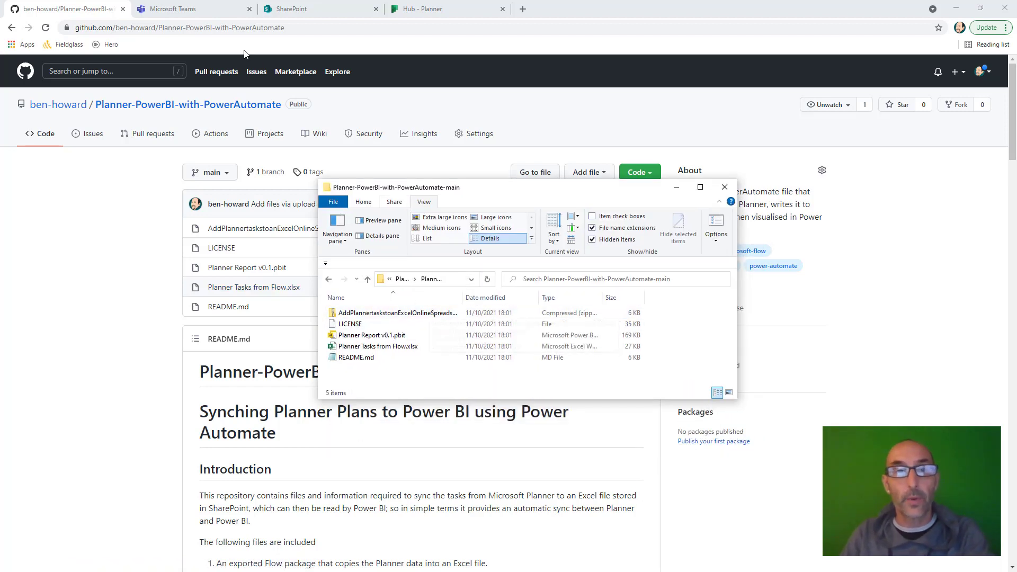
# Switch to Planner and create a new plan named RLS.
pyautogui.click(418, 12)
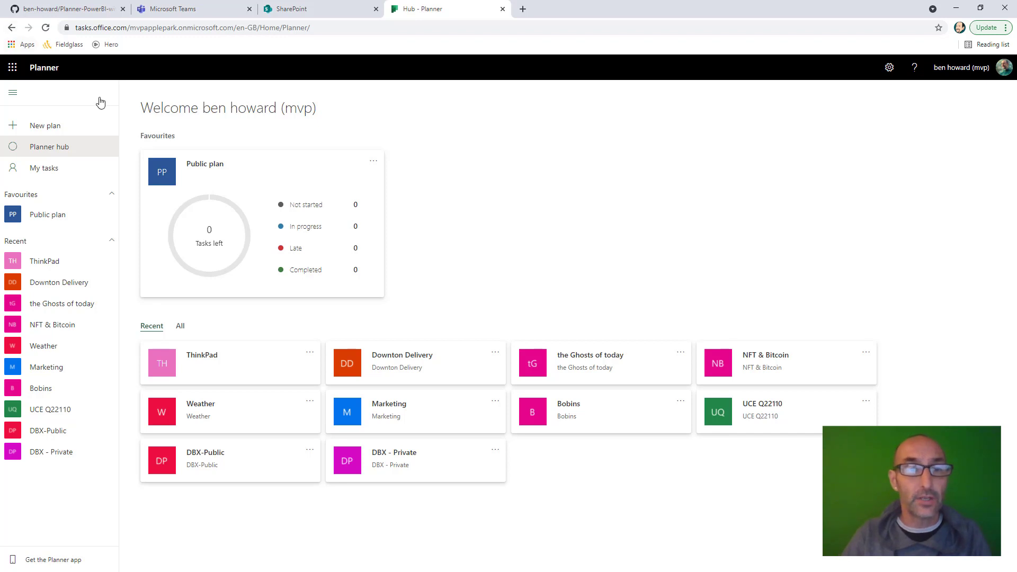
pyautogui.click(70, 127)
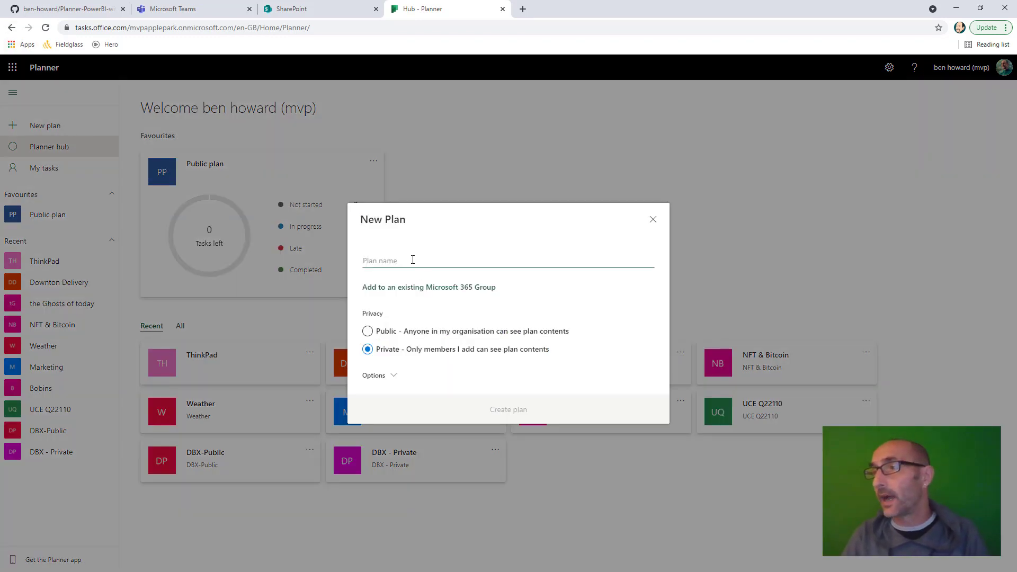
pyautogui.write('RLS')
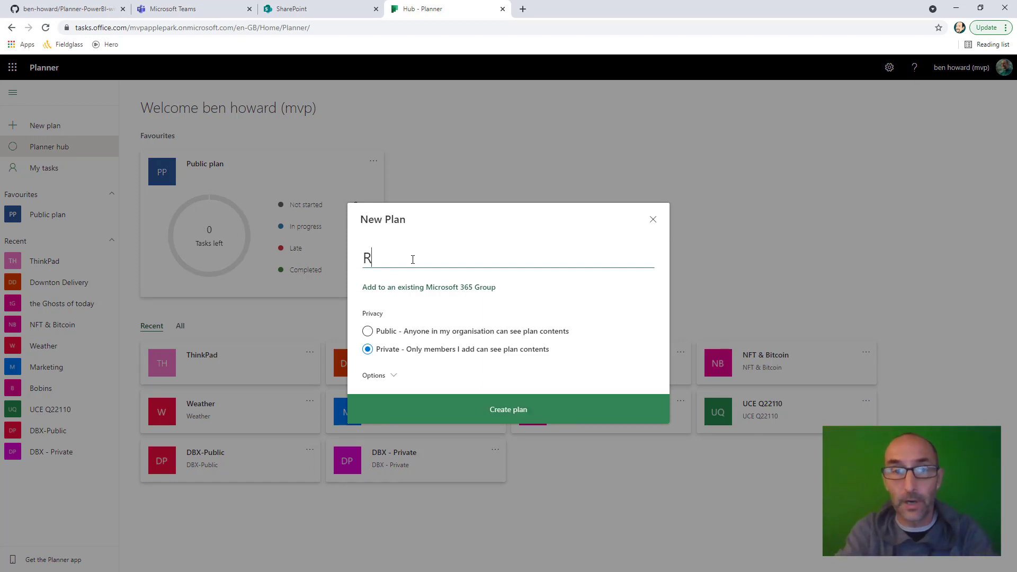
pyautogui.click(536, 413)
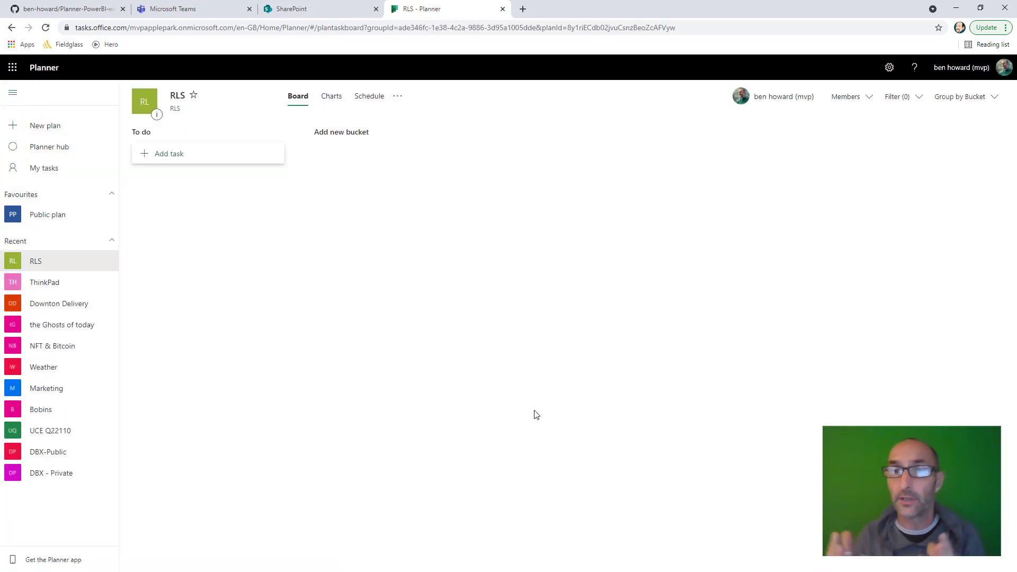
# Add a task named RLS Task 1 to the To do bucket of the RLS plan.
pyautogui.click(186, 155)
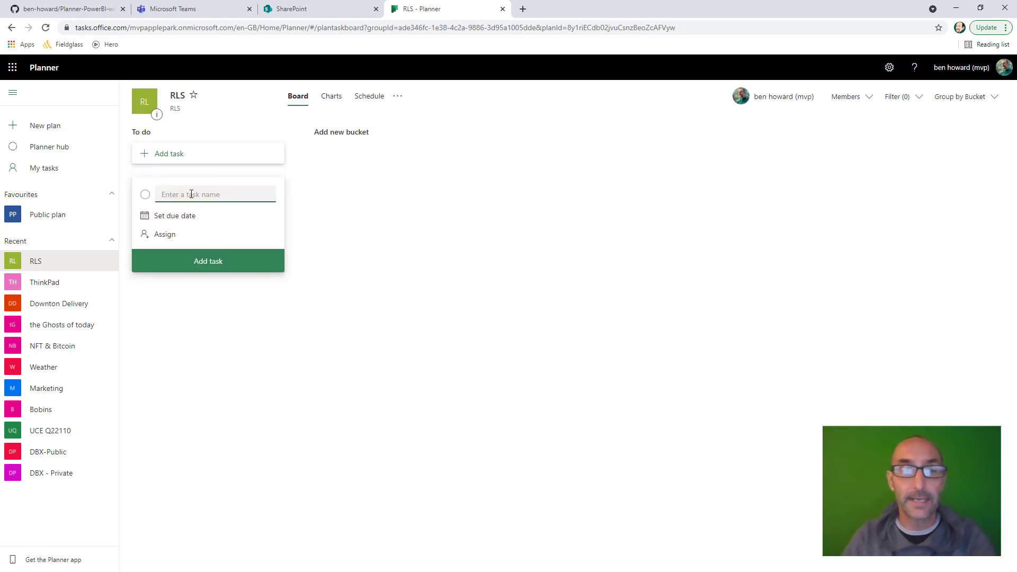
pyautogui.write('RLS Task 1')
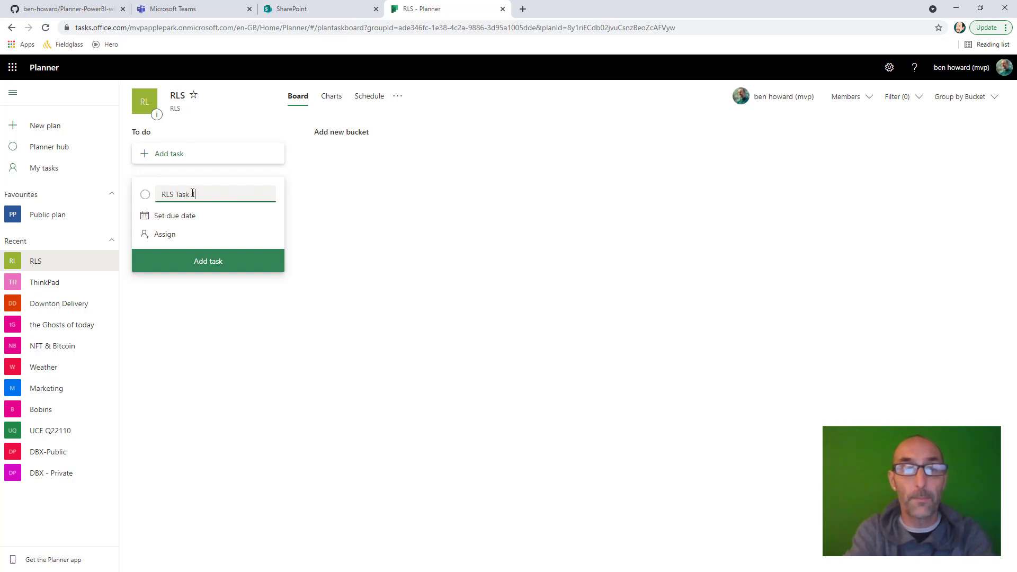
pyautogui.press('Return')
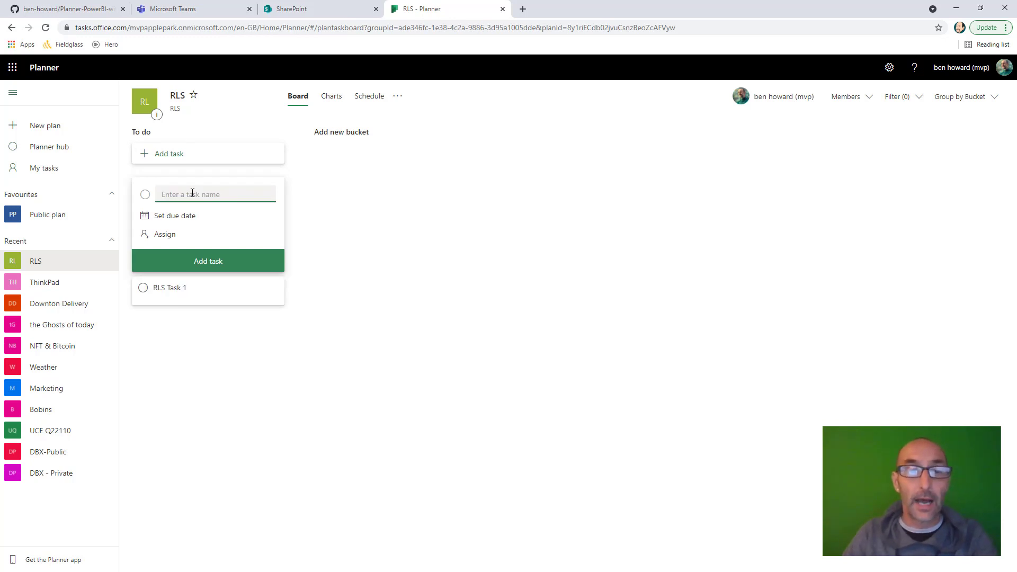
# Try to assign a new, unnamed task to the existing plan member and to a non-member, adding that person to the plan.
pyautogui.click(170, 234)
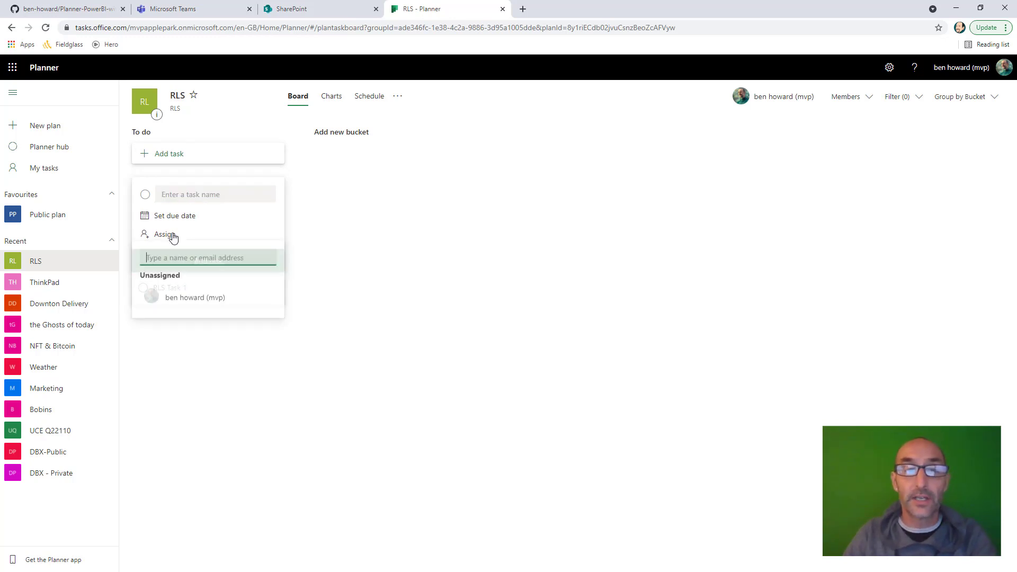
pyautogui.click(182, 299)
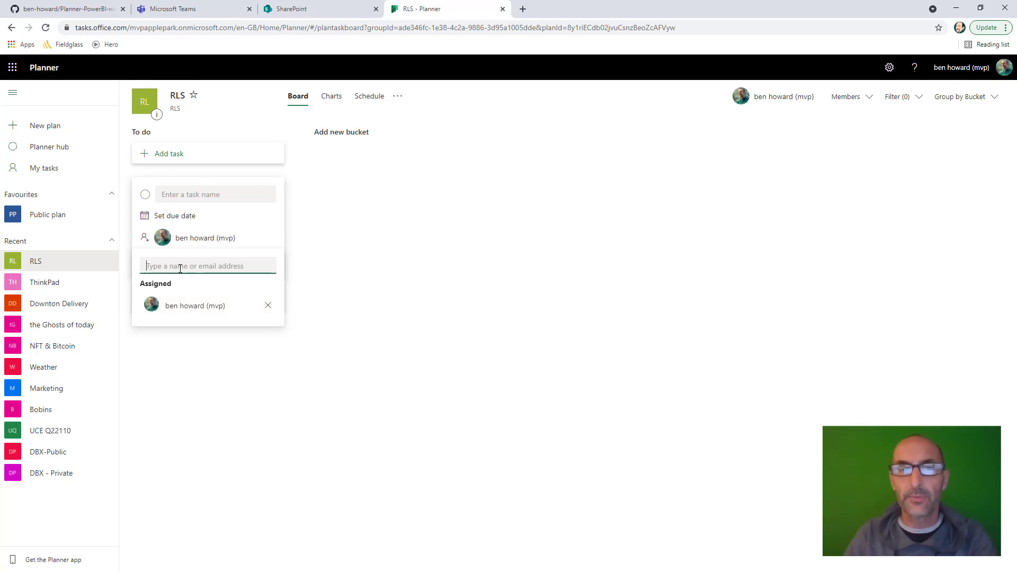
pyautogui.write('maria')
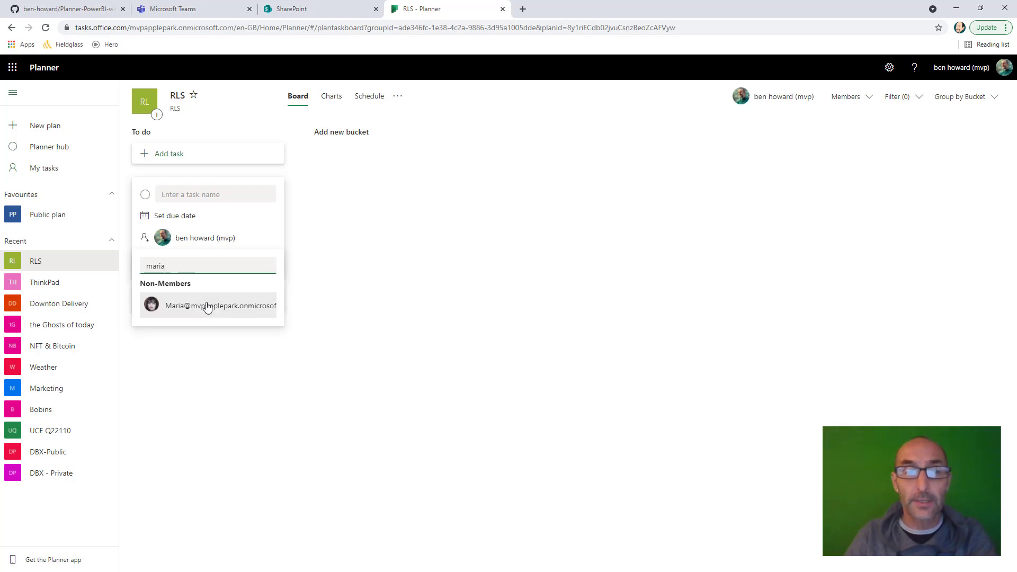
pyautogui.click(207, 306)
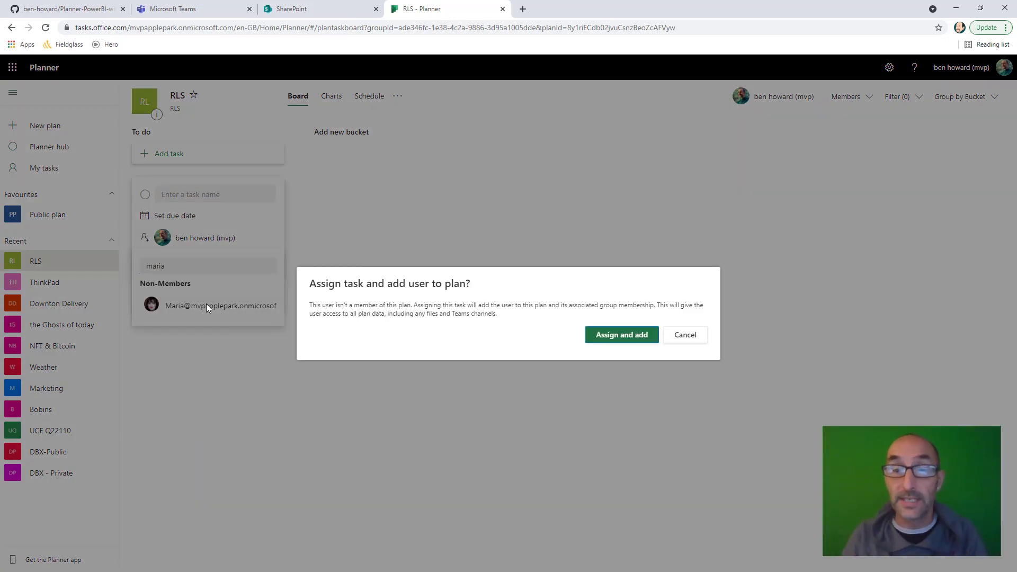
pyautogui.click(622, 336)
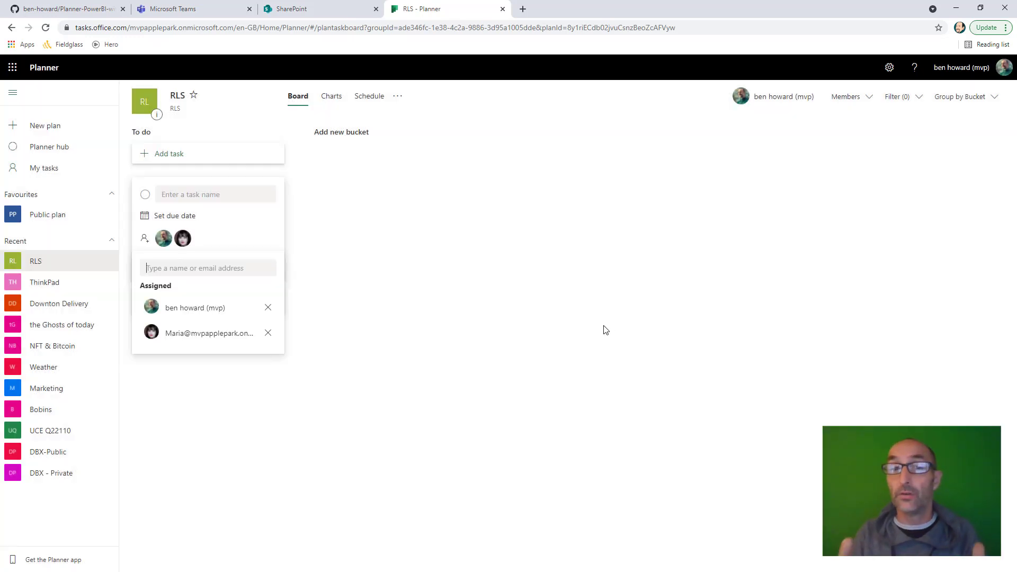
pyautogui.click(176, 157)
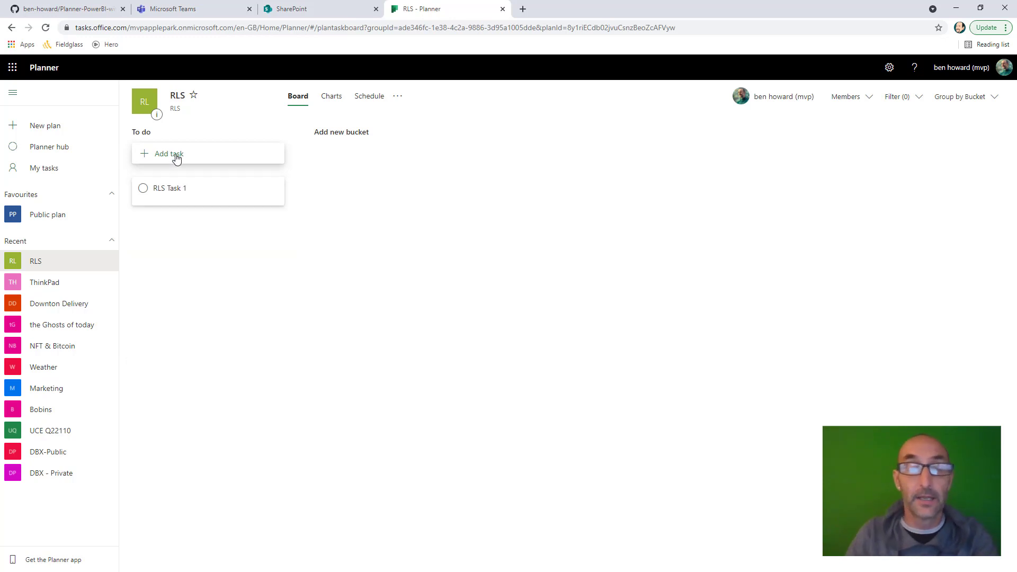
# Add a task named RLS Task 2 to the To do bucket.
pyautogui.click(180, 154)
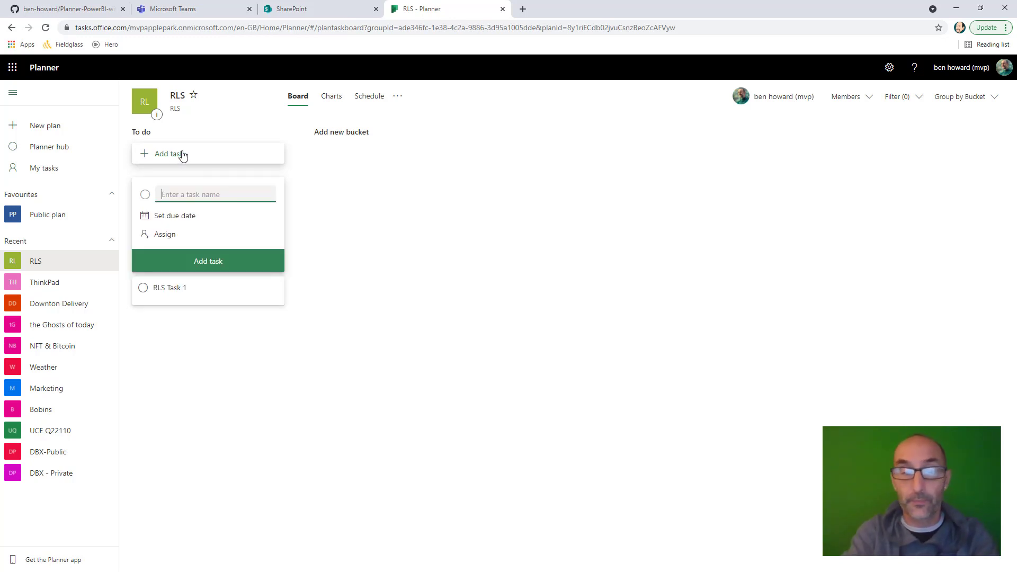
pyautogui.write('RLS Task 2')
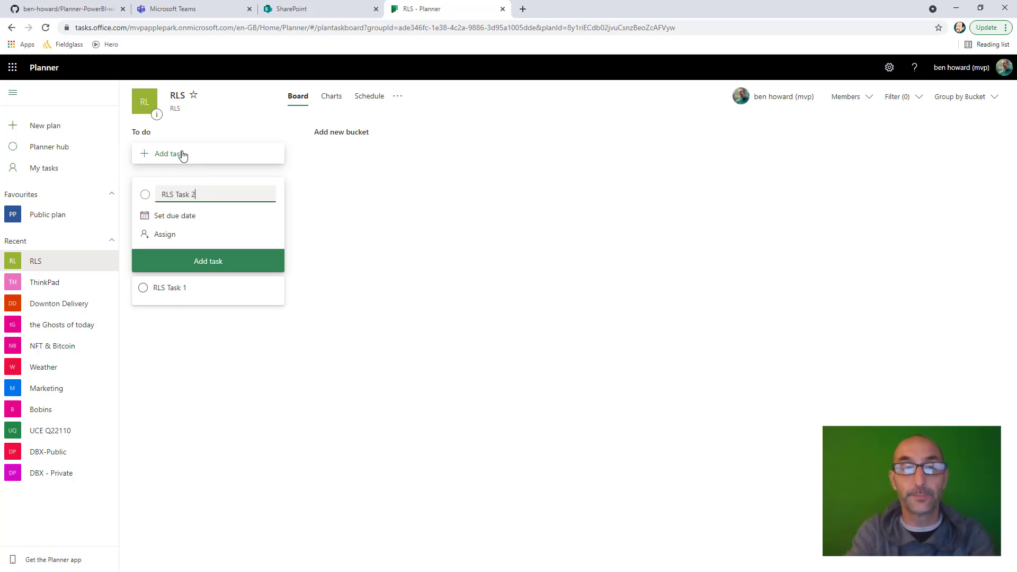
pyautogui.press('Return')
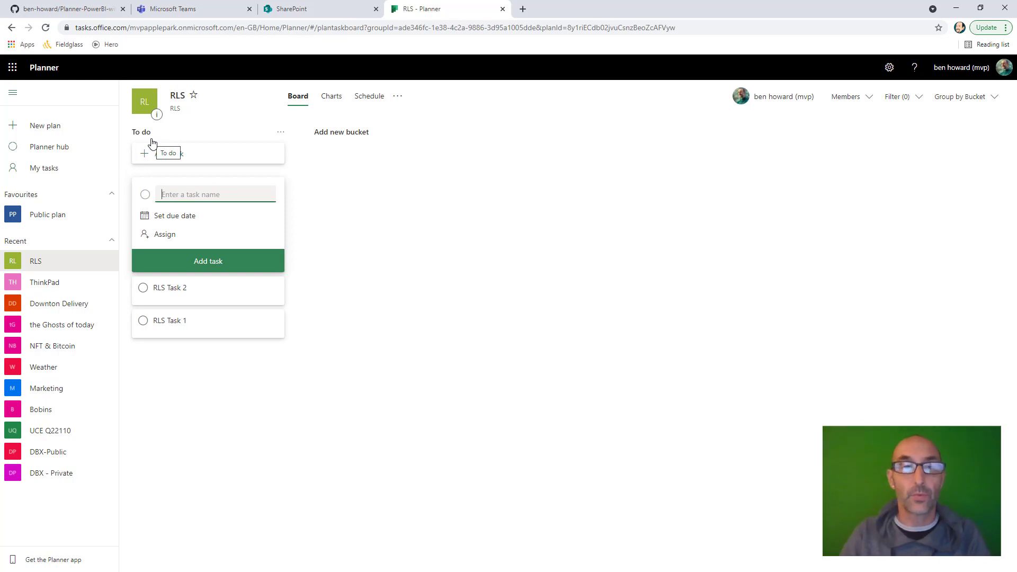
# Switch to Microsoft Teams and create a team from the existing Microsoft 365 group RLS.
pyautogui.click(190, 10)
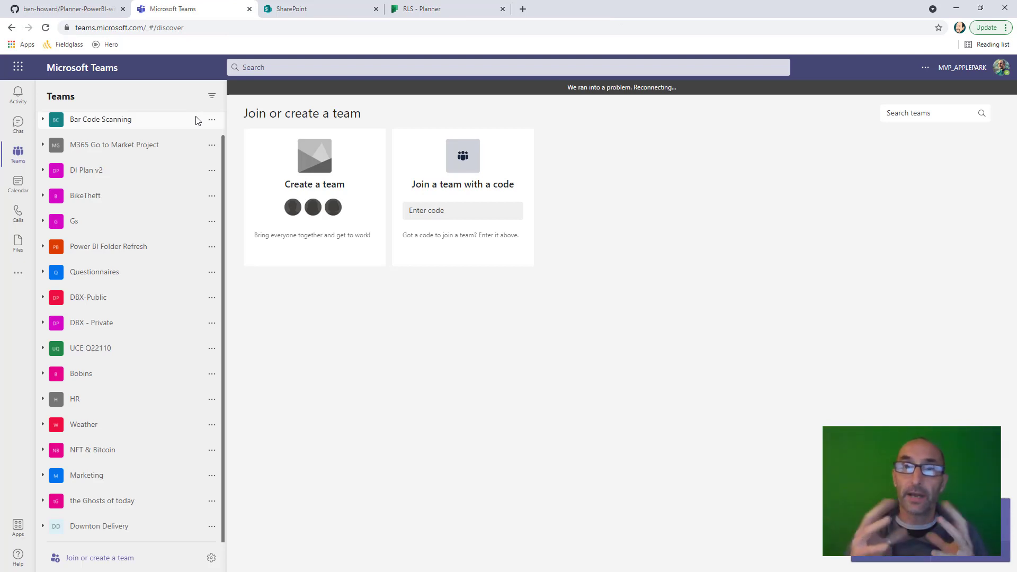
pyautogui.click(125, 559)
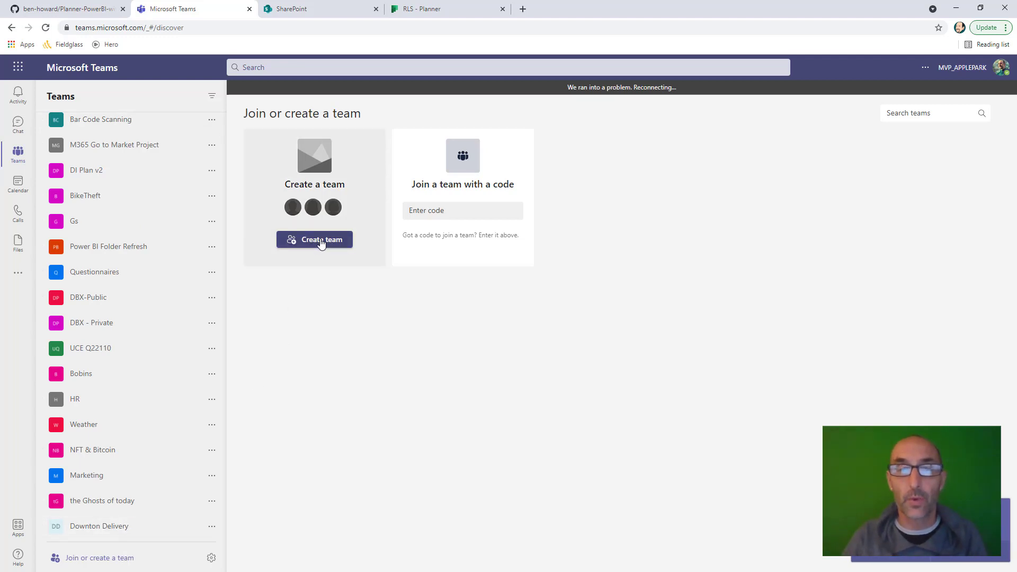
pyautogui.click(297, 229)
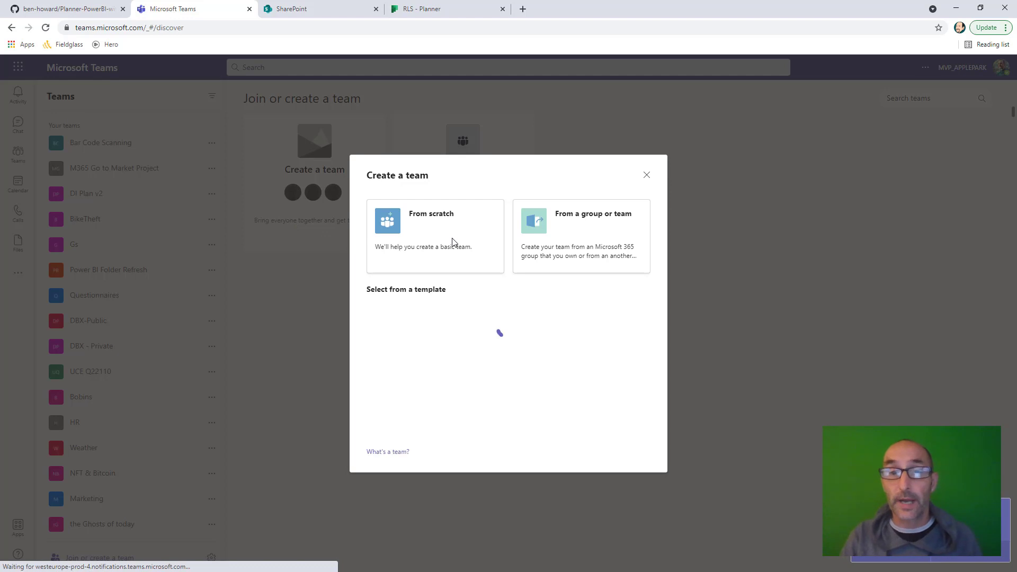
pyautogui.click(570, 253)
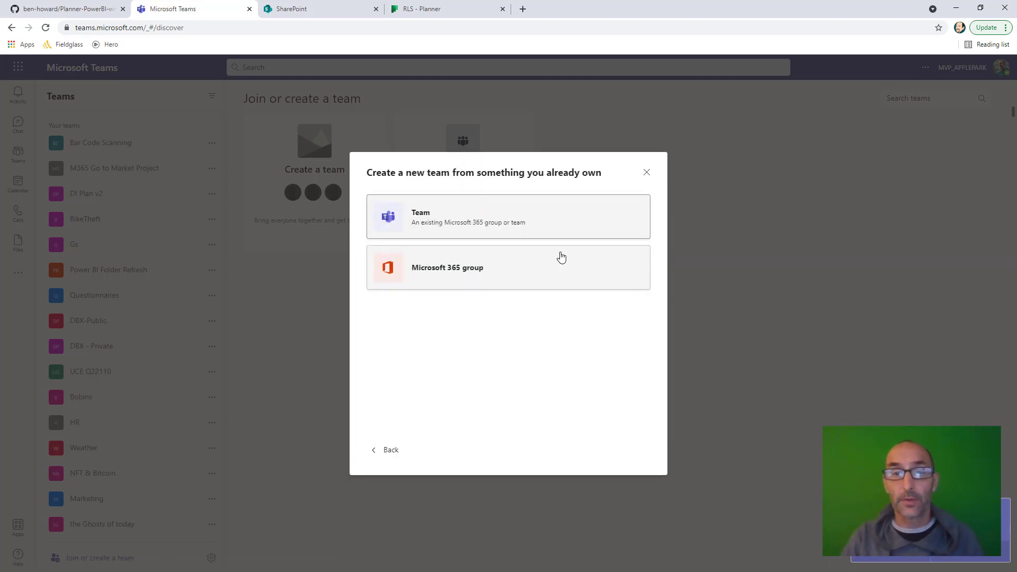
pyautogui.click(444, 267)
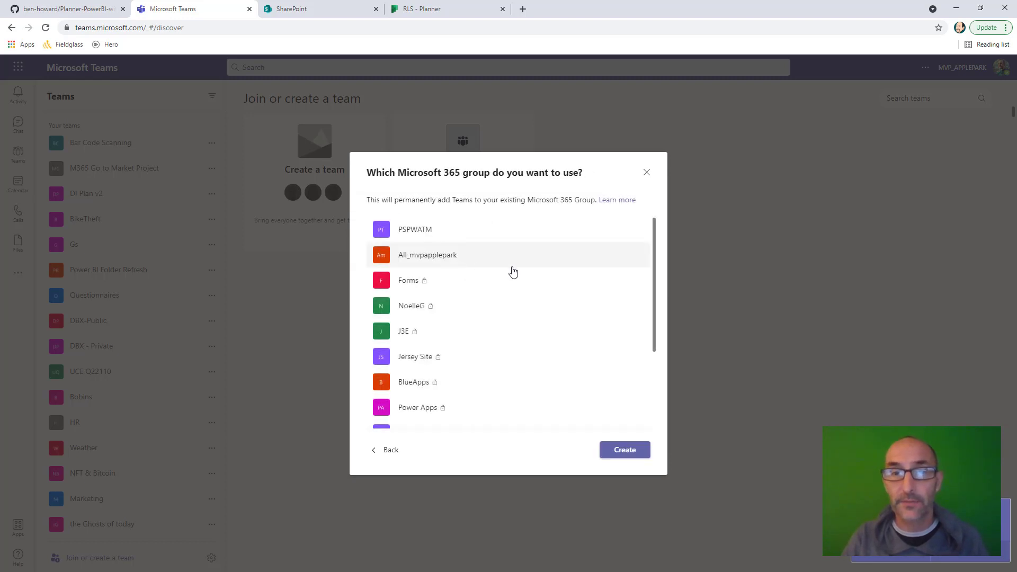
pyautogui.moveTo(654, 227); pyautogui.dragTo(632, 404)
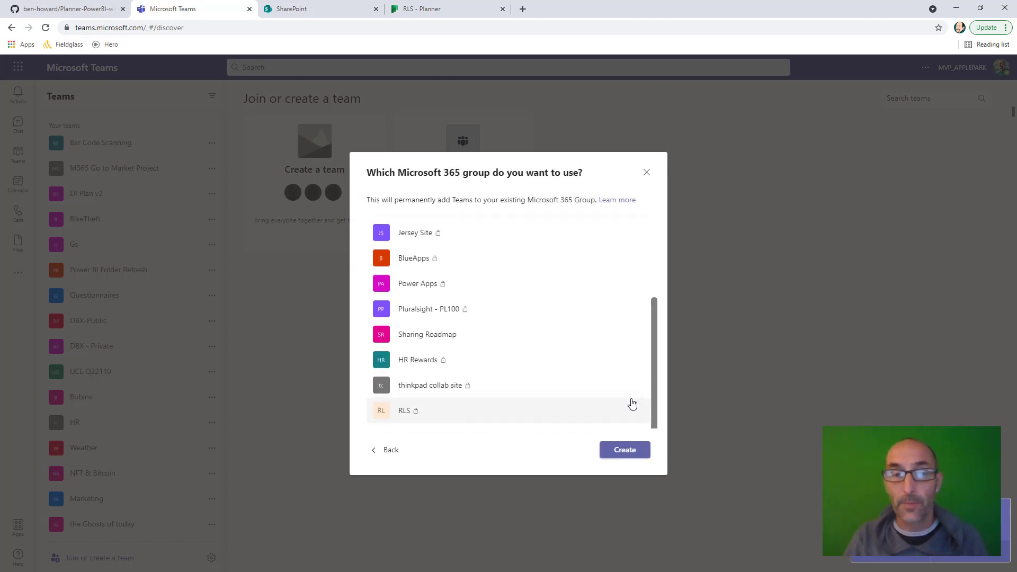
pyautogui.click(399, 415)
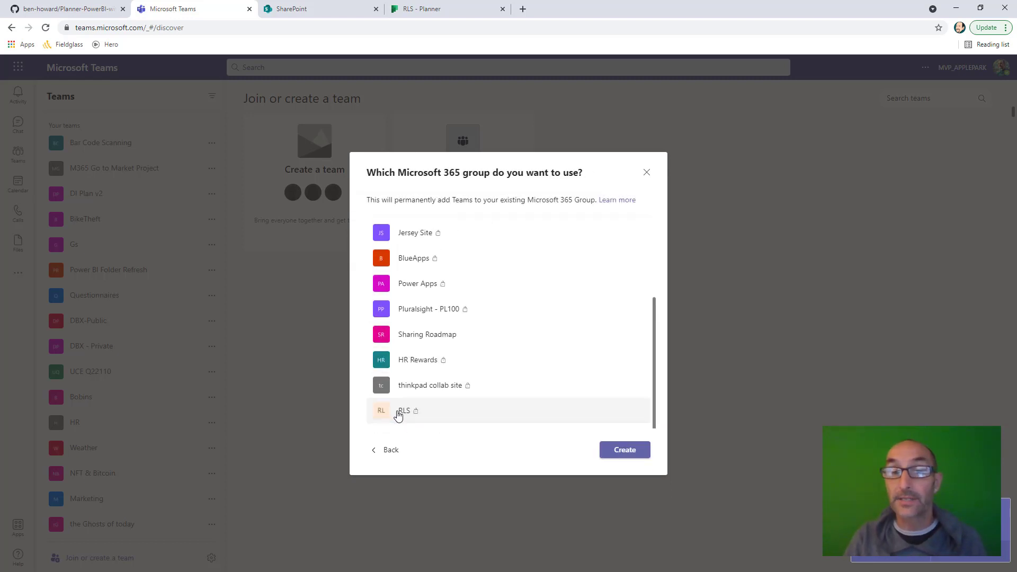
pyautogui.click(618, 453)
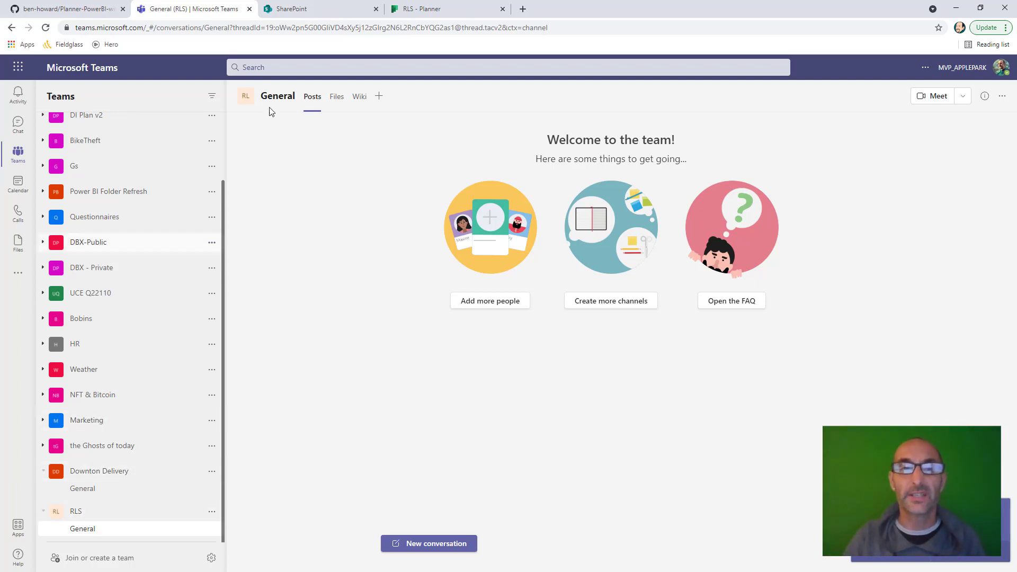
# Close Teams and create a SharePoint team site named RLS Team Site without adding owners or members.
pyautogui.click(249, 9)
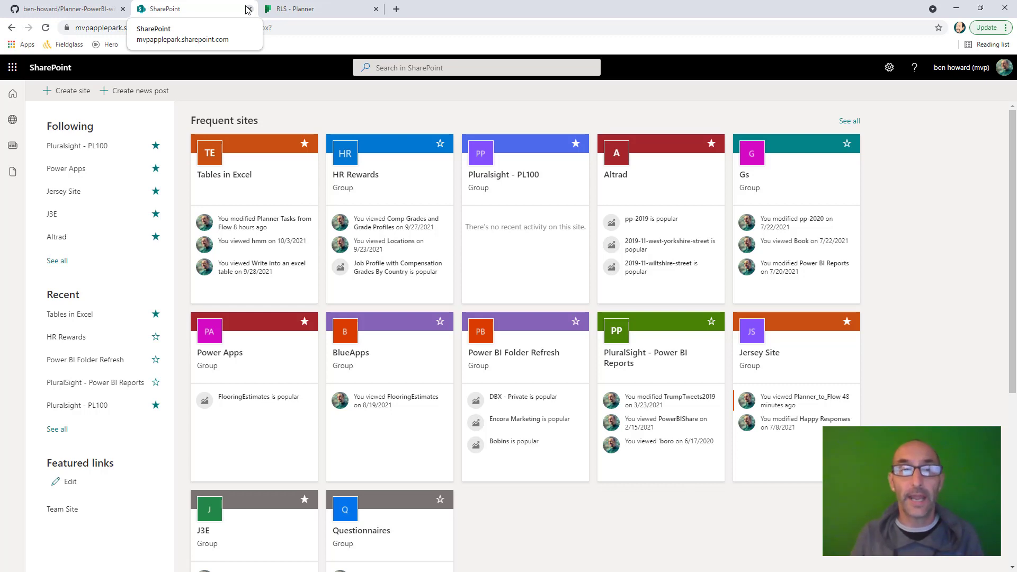
pyautogui.click(82, 95)
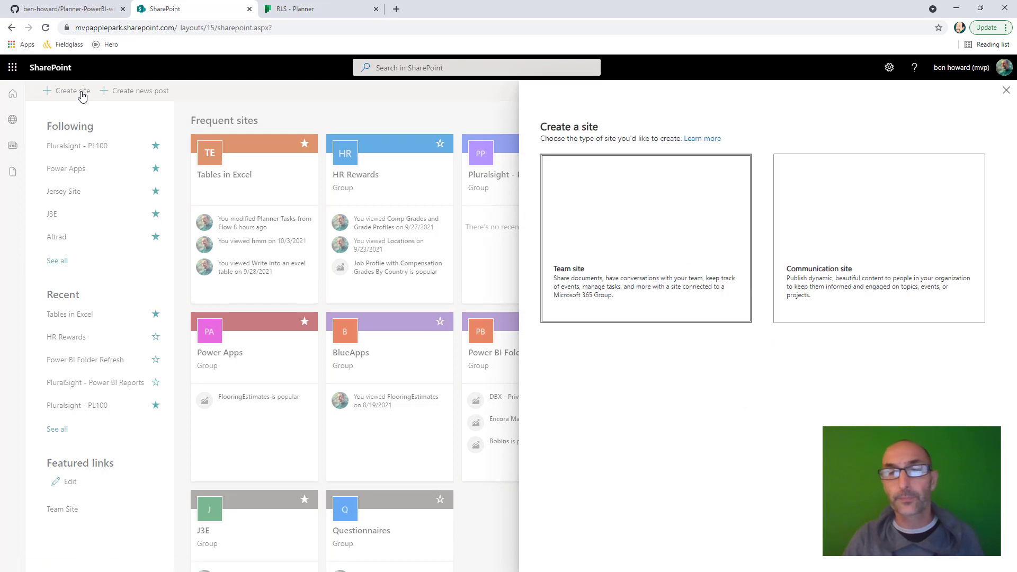
pyautogui.click(625, 286)
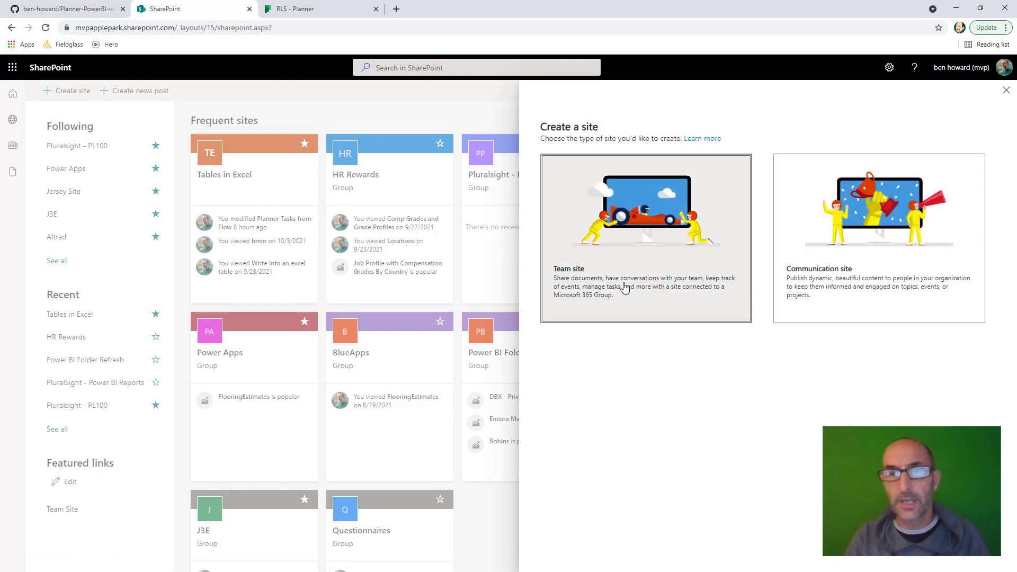
pyautogui.click(818, 160)
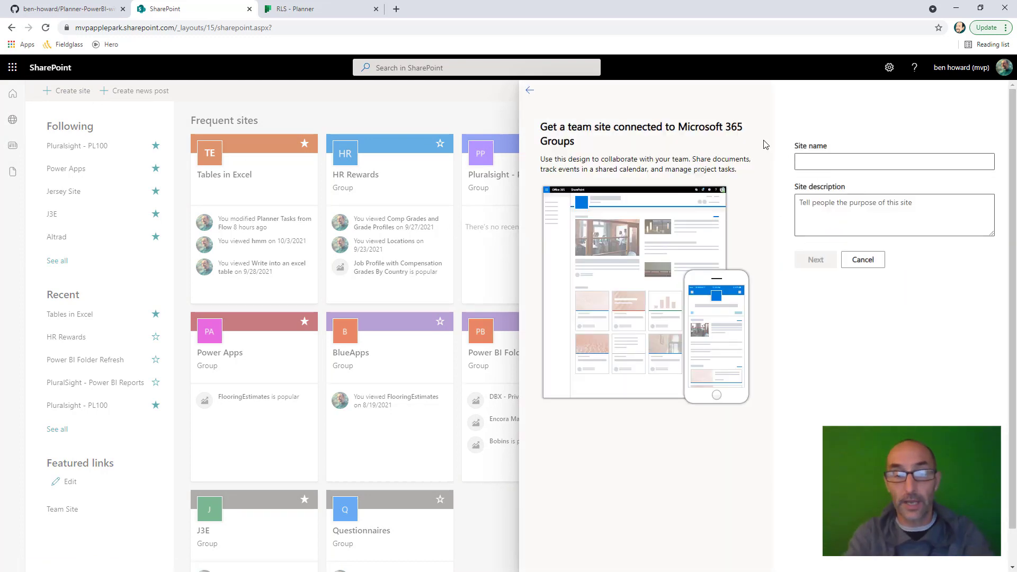
pyautogui.write('RLS Team Site')
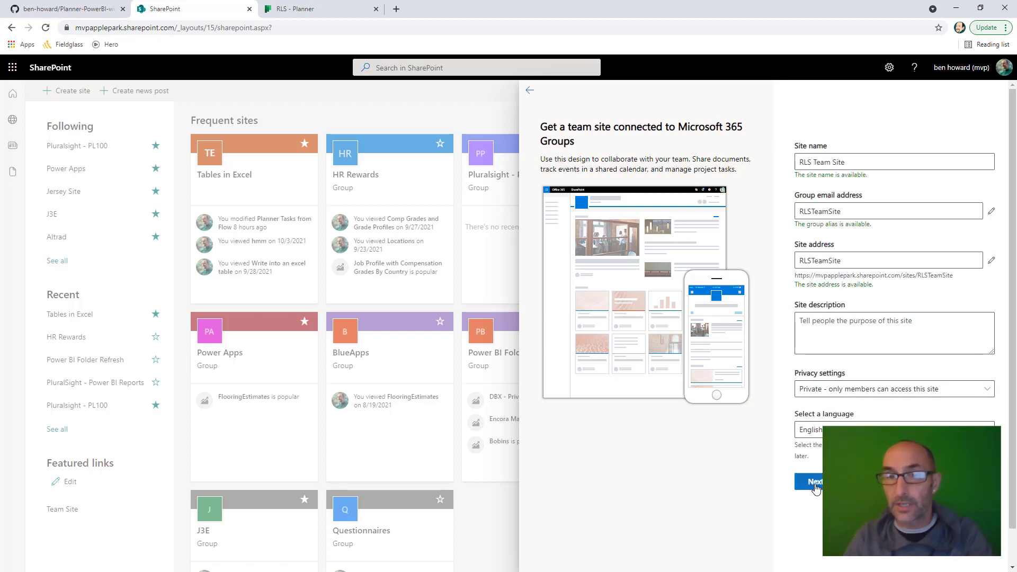
pyautogui.click(815, 483)
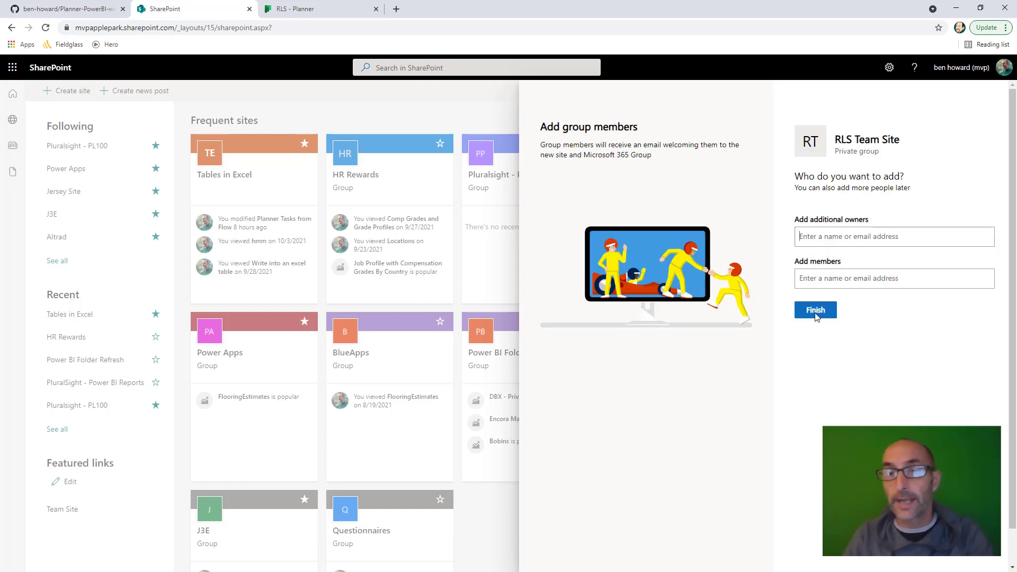
pyautogui.click(815, 310)
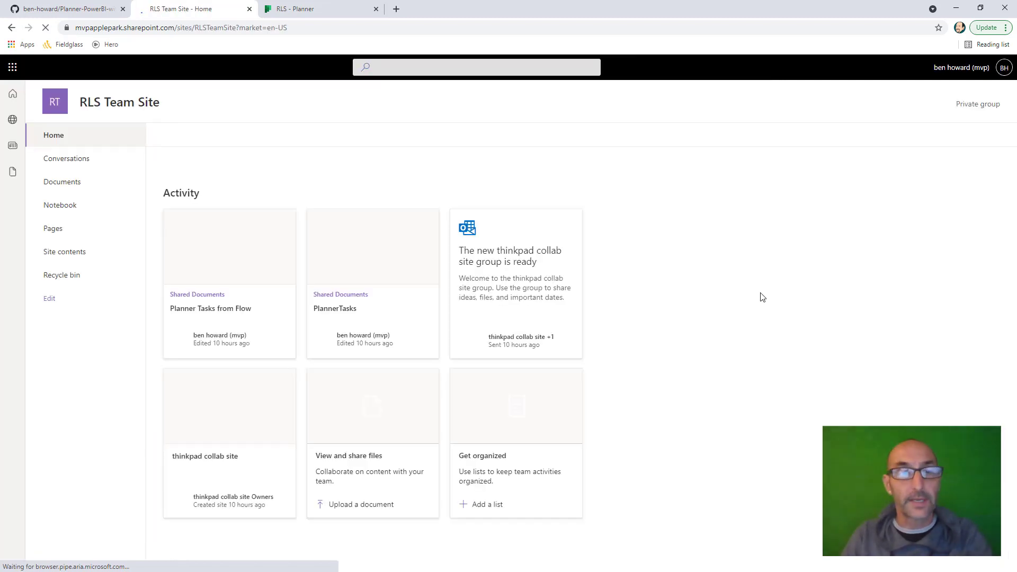
# Upload Planner Tasks from Flow.xlsx from the inner Planner-PowerBI-with-PowerAutomate-main folder to the site's Documents library, declining the site template offer.
pyautogui.click(65, 185)
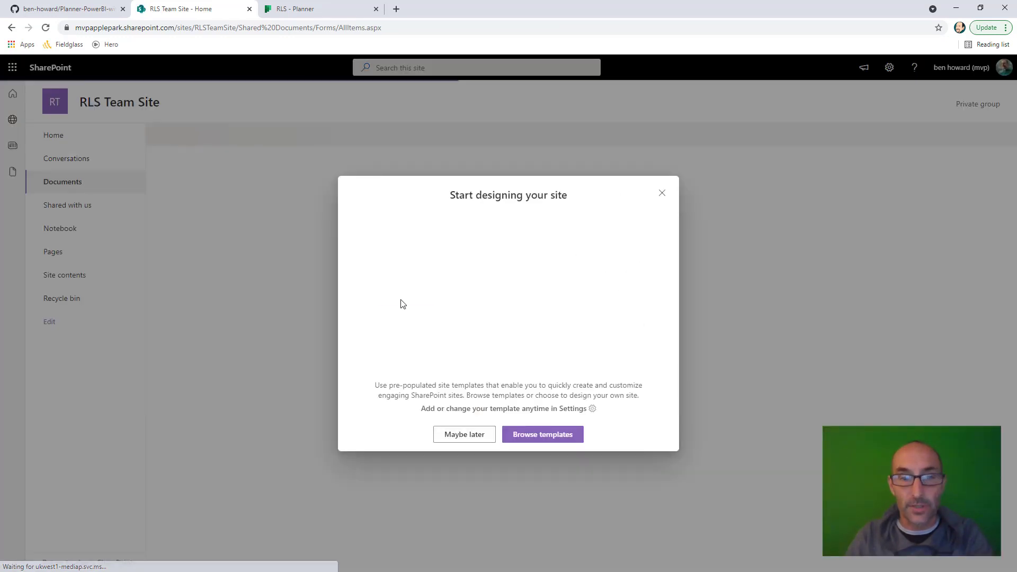
pyautogui.click(457, 436)
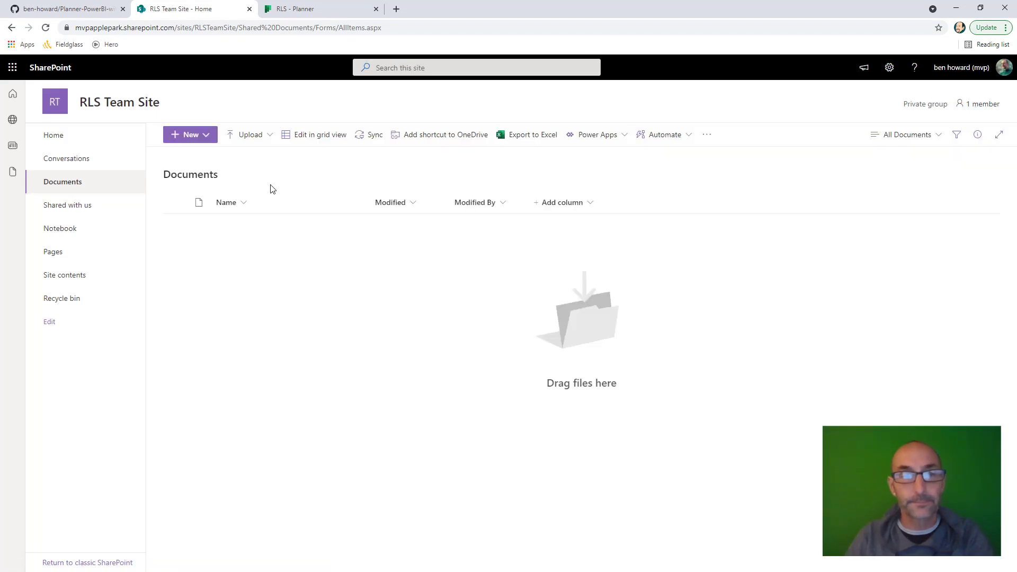
pyautogui.click(247, 140)
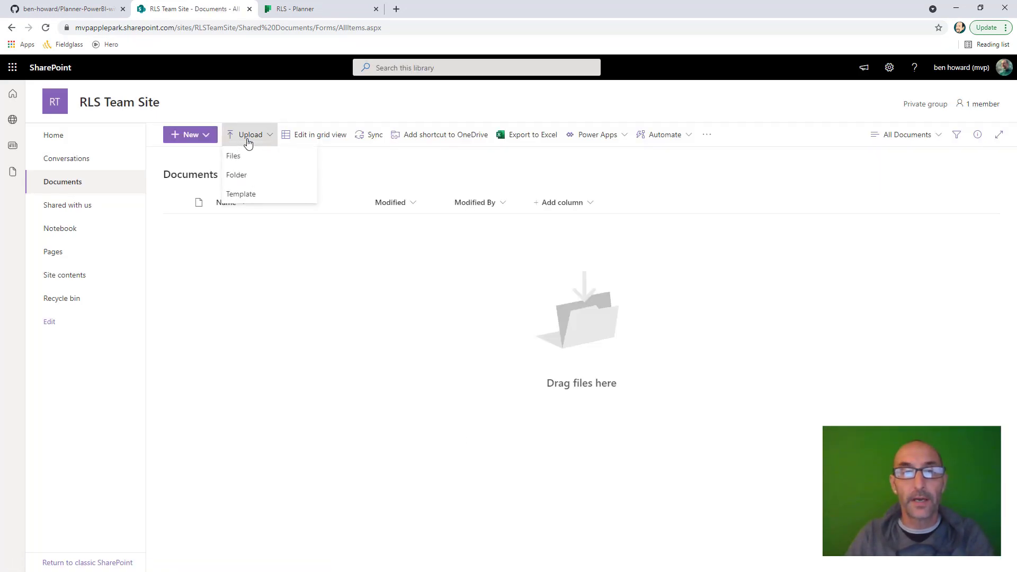
pyautogui.click(237, 151)
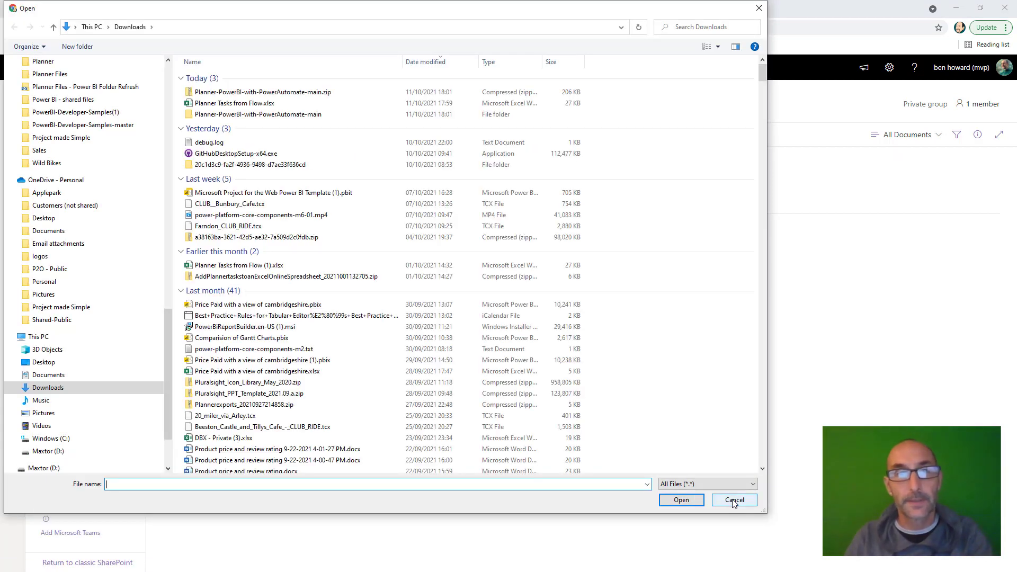
pyautogui.doubleClick(274, 115)
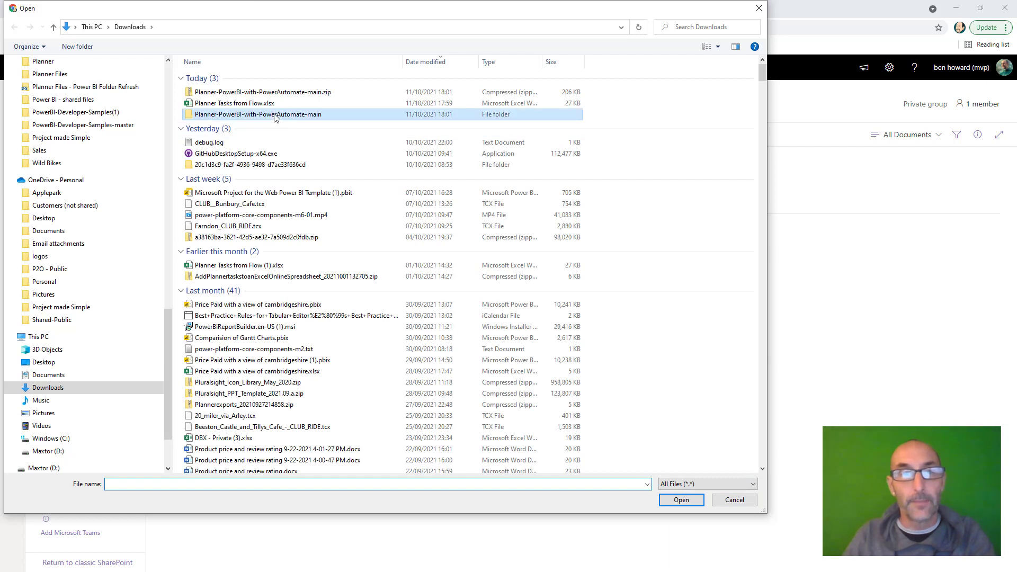
pyautogui.doubleClick(274, 85)
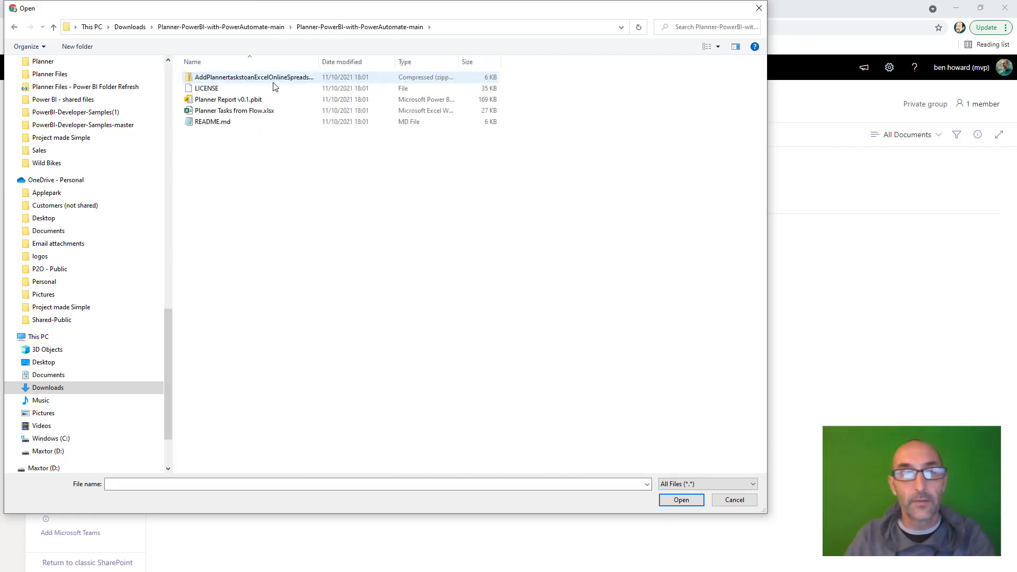
pyautogui.click(266, 115)
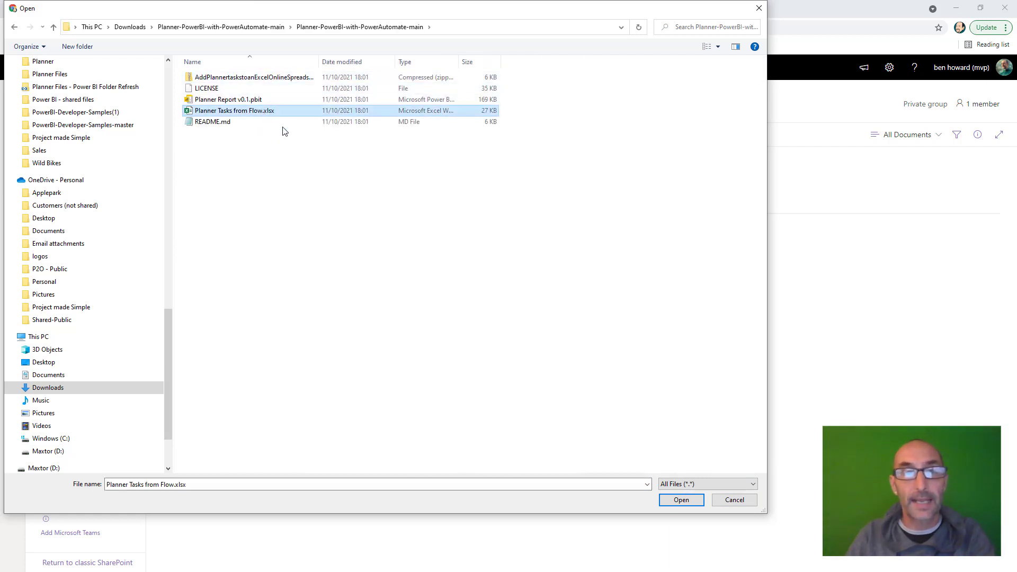
pyautogui.click(681, 500)
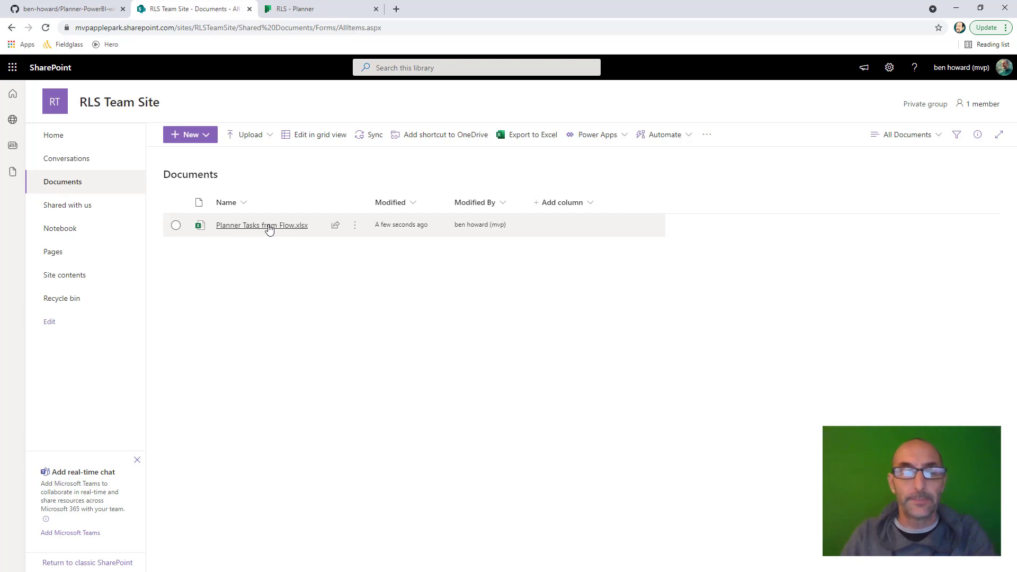
# Open the uploaded Planner Tasks from Flow workbook and check the name of the table on the Plans sheet.
pyautogui.click(269, 226)
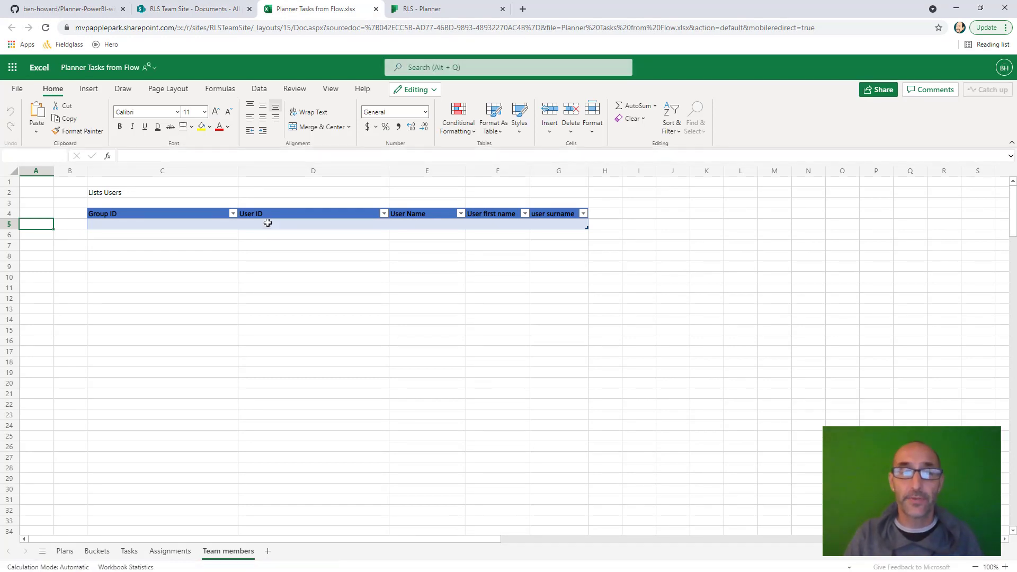
pyautogui.click(65, 551)
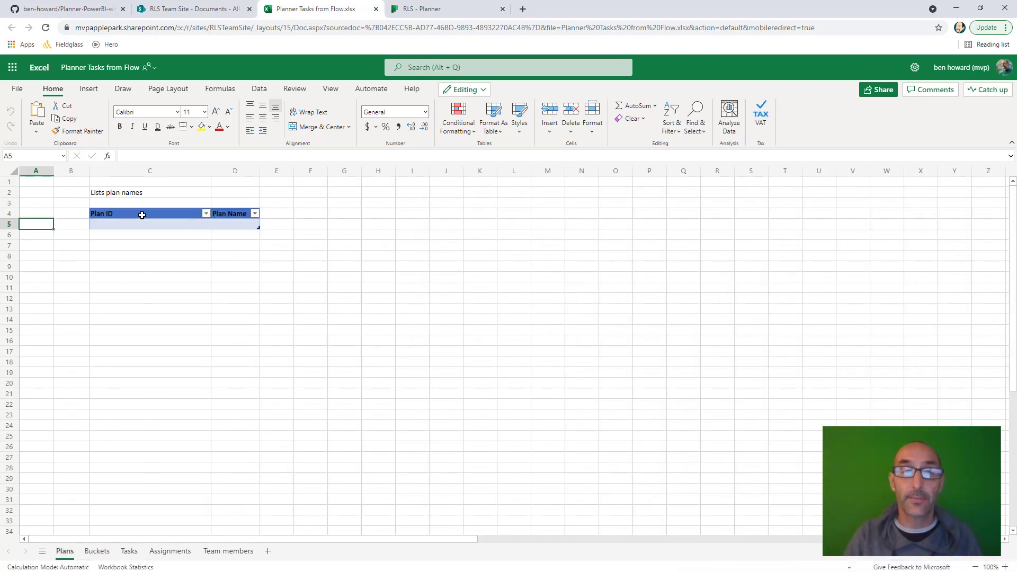
pyautogui.click(181, 220)
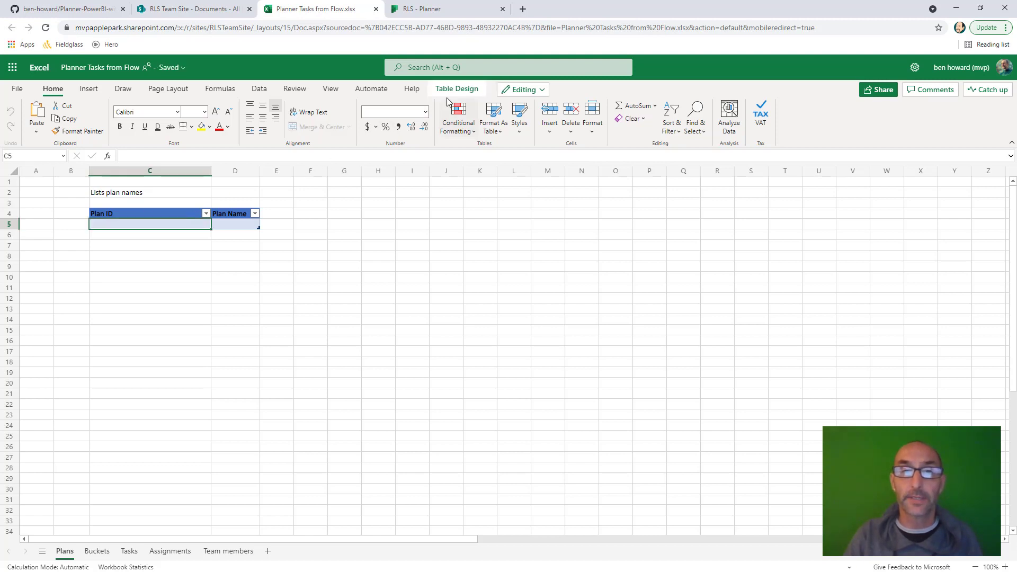
pyautogui.click(451, 91)
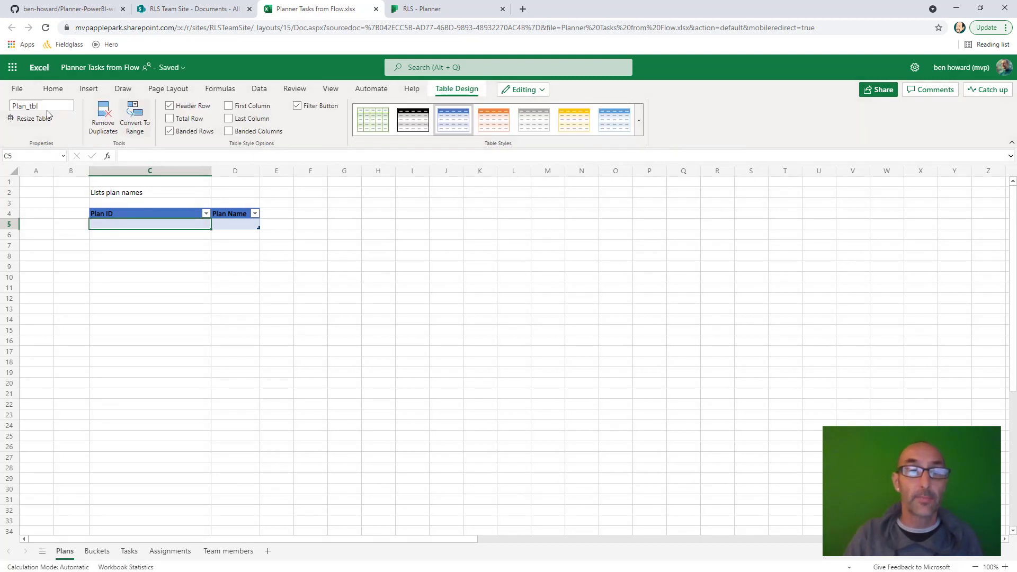
# Examine the Buckets, Tasks, Assignments and Team members sheets, check the Team members table's name, and return to the Plans sheet.
pyautogui.click(98, 551)
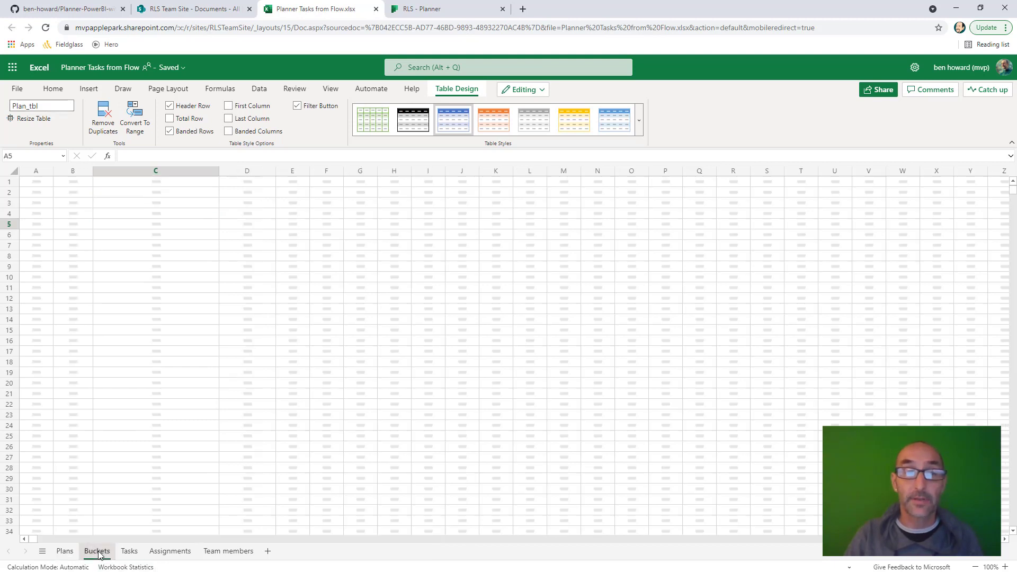
pyautogui.click(137, 551)
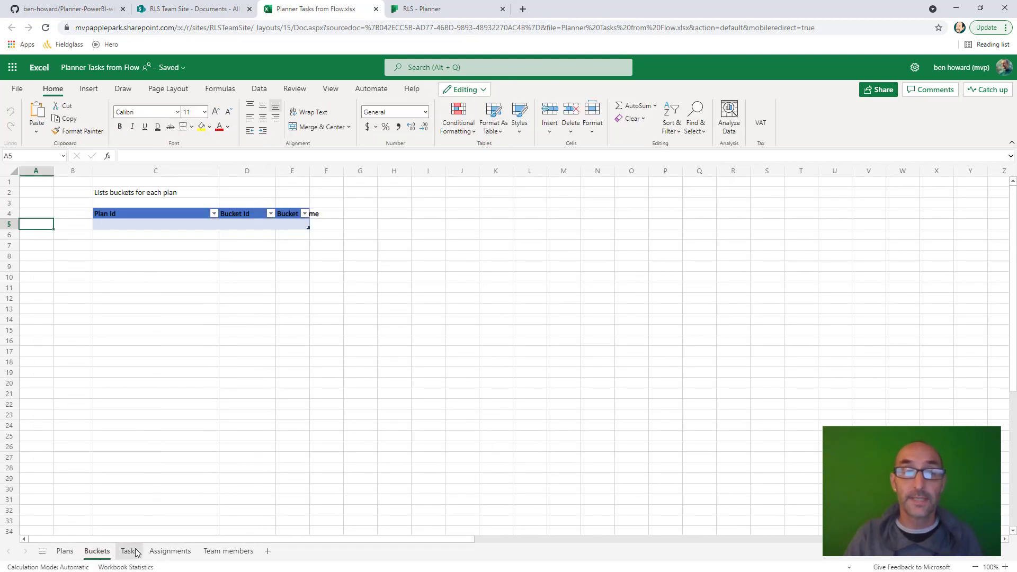
pyautogui.click(165, 551)
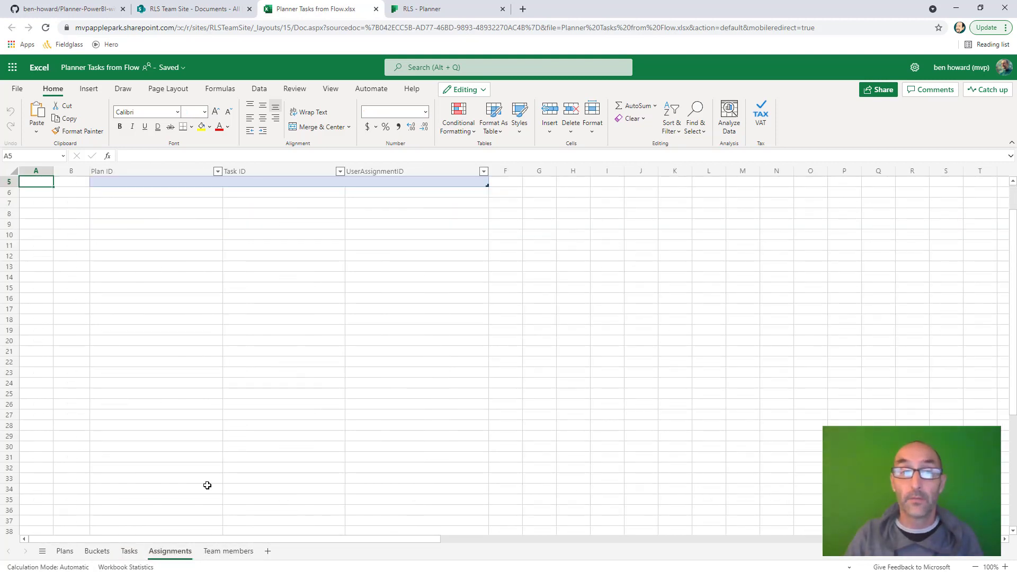
pyautogui.click(224, 552)
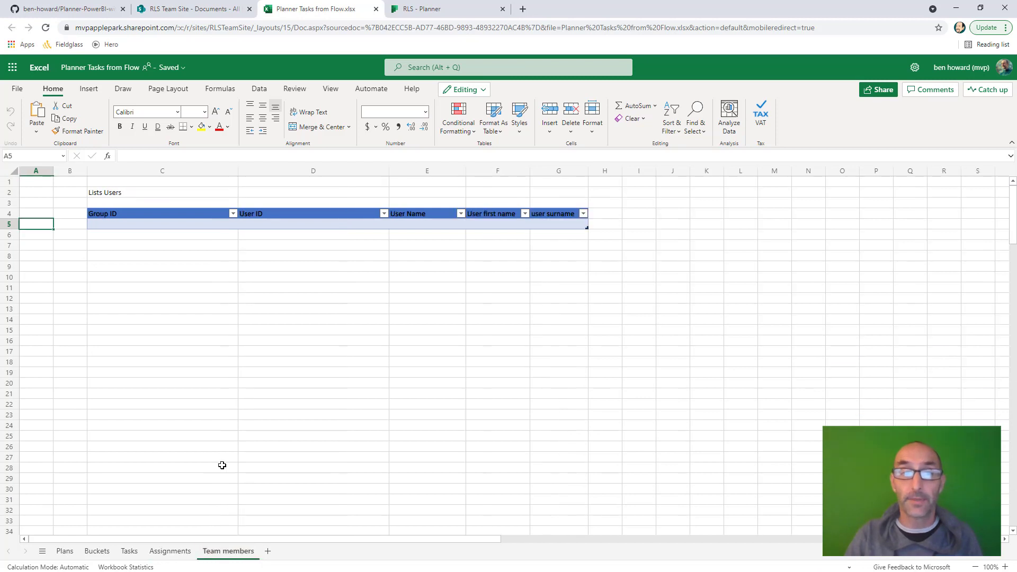
pyautogui.click(415, 224)
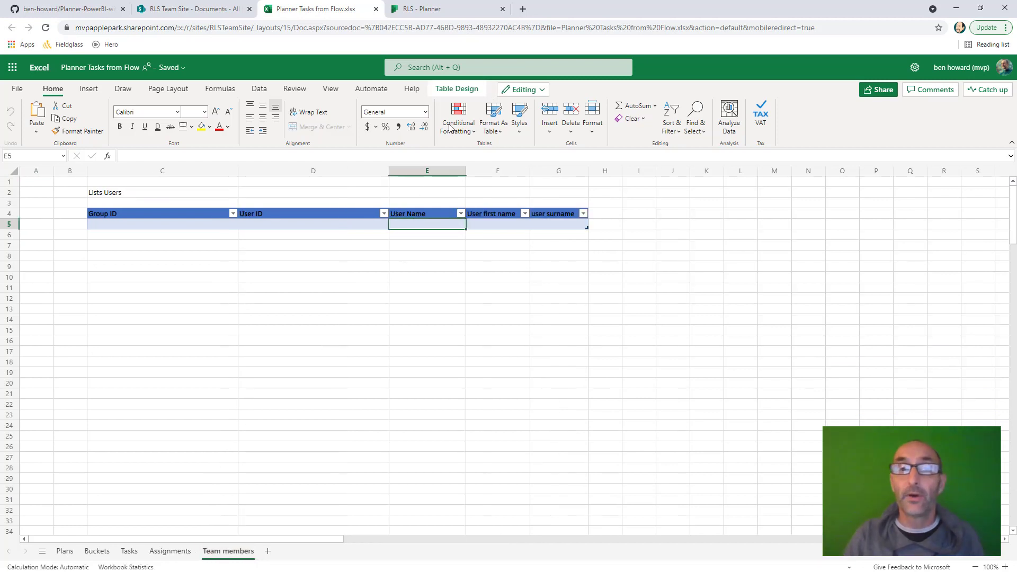
pyautogui.click(457, 90)
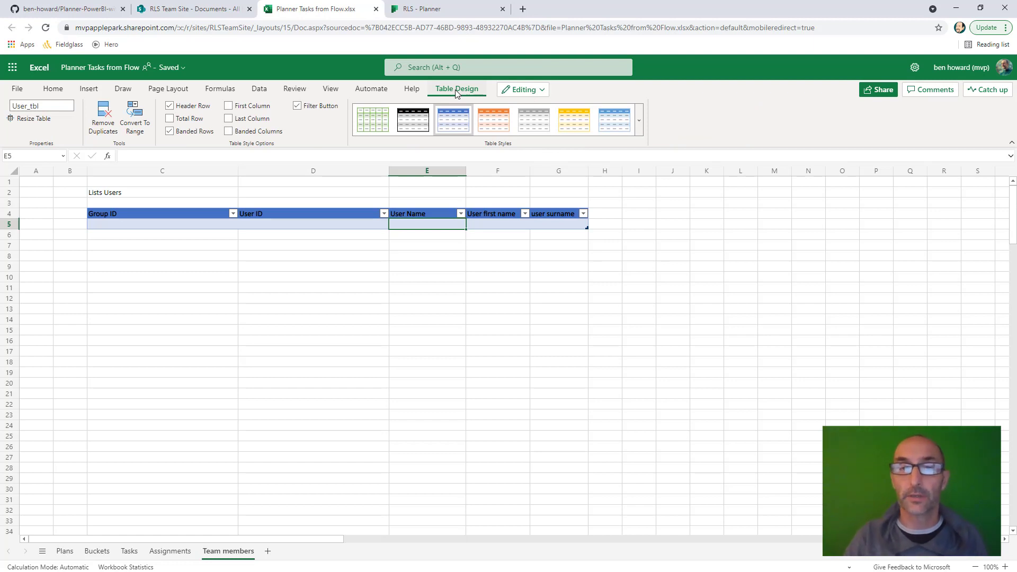
pyautogui.click(460, 183)
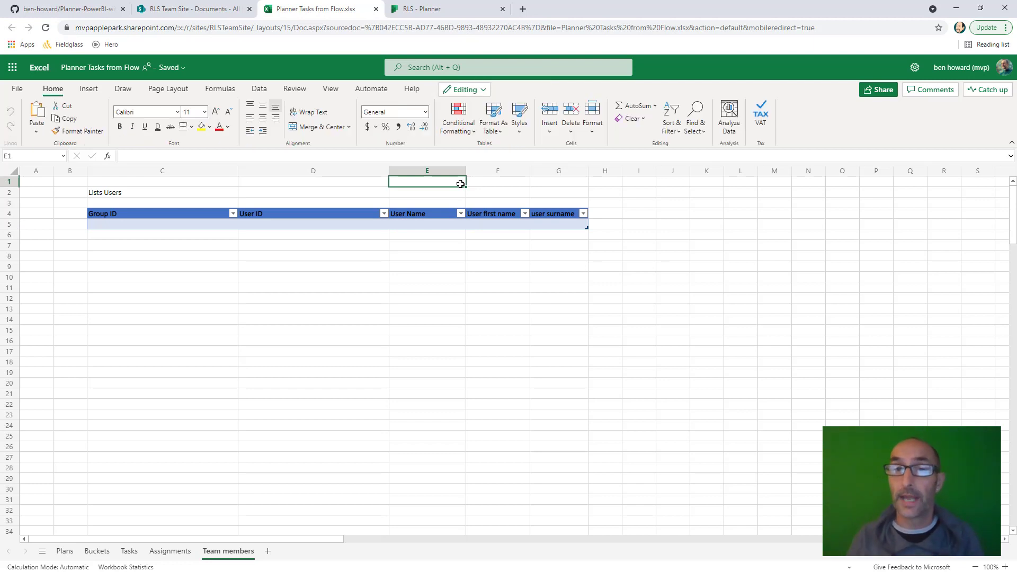
pyautogui.click(65, 551)
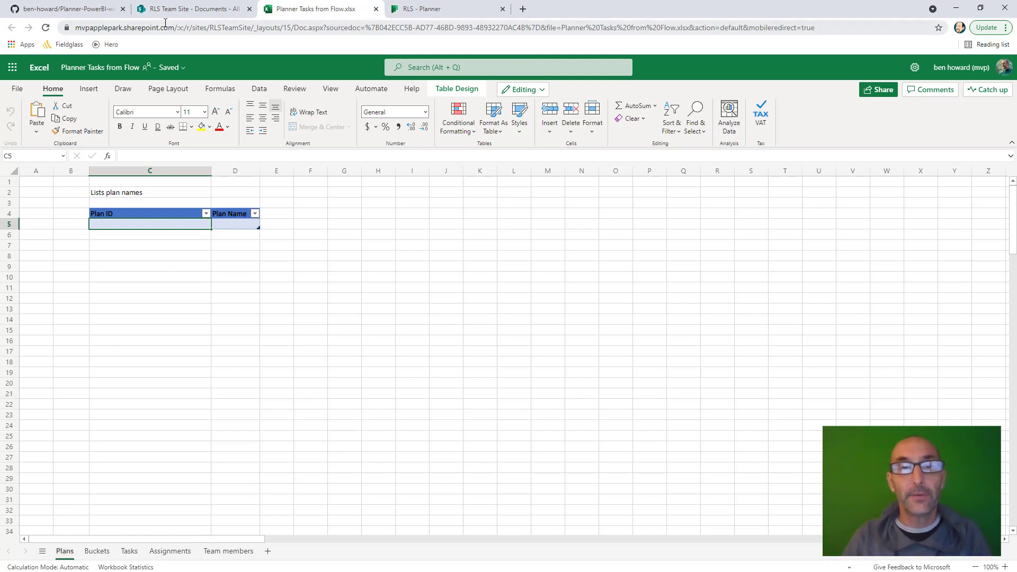
# Switch from the SharePoint document library to Power Automate and open the list of My flows.
pyautogui.click(207, 10)
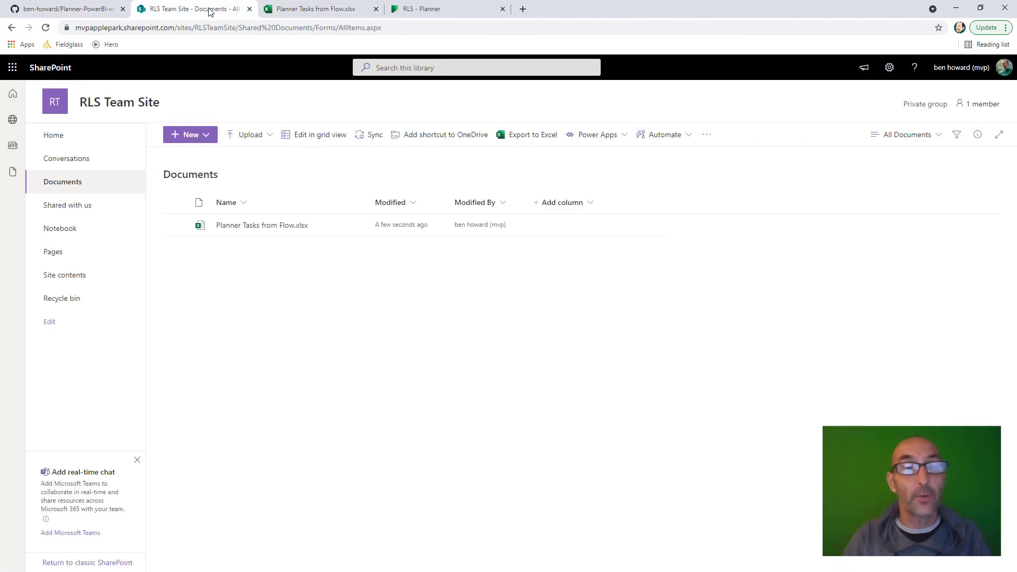
pyautogui.click(15, 71)
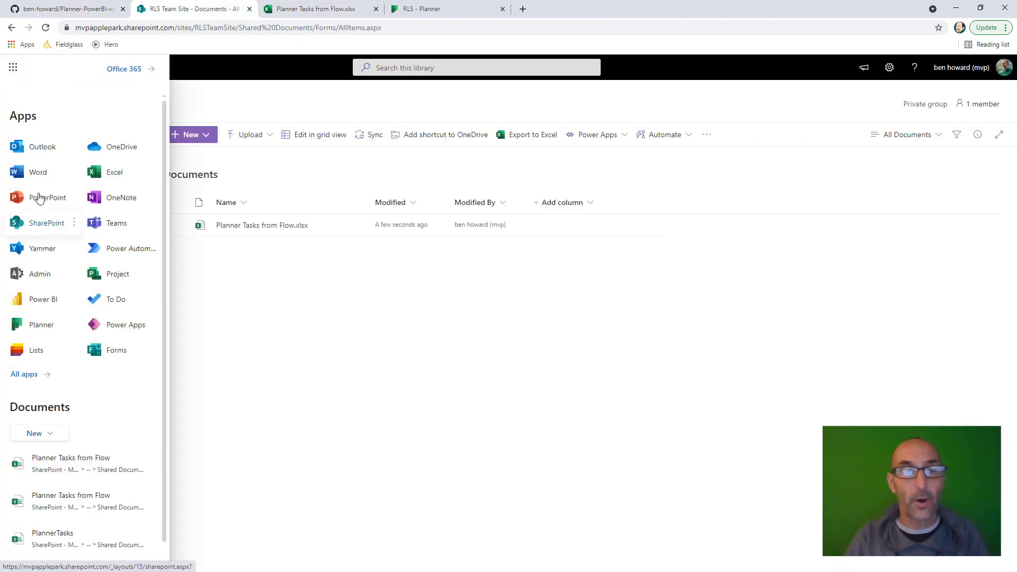
pyautogui.click(104, 254)
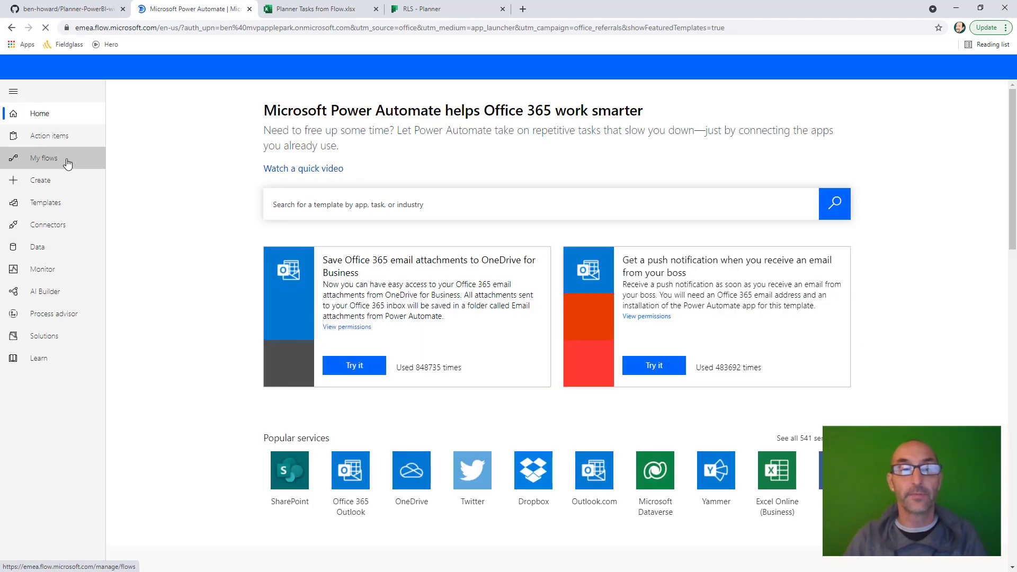
pyautogui.click(67, 164)
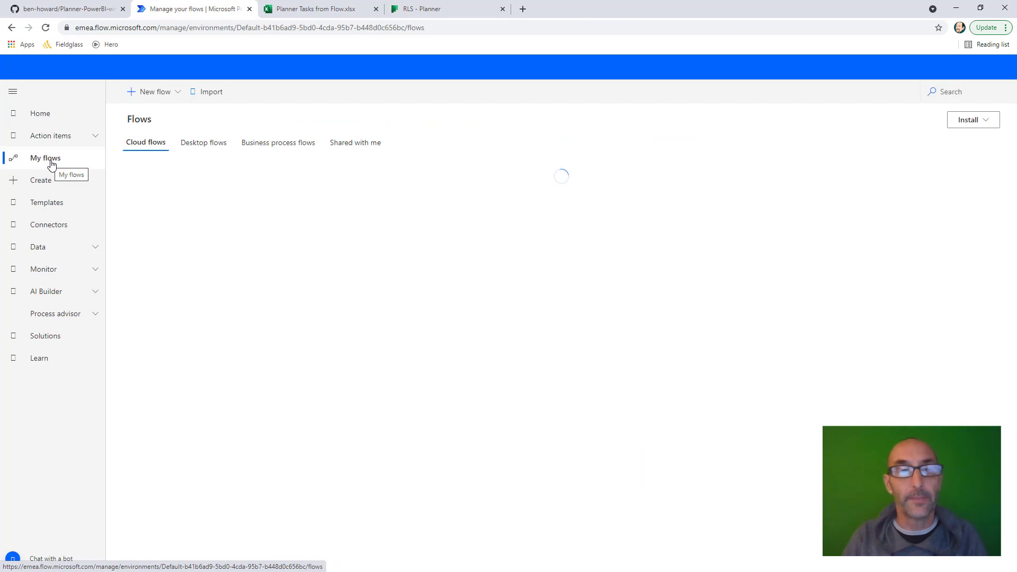
# Start a flow package import and upload AddPlannertaskstoanExcelOnlineSpreadsheet_20211001132705.zip.
pyautogui.click(210, 95)
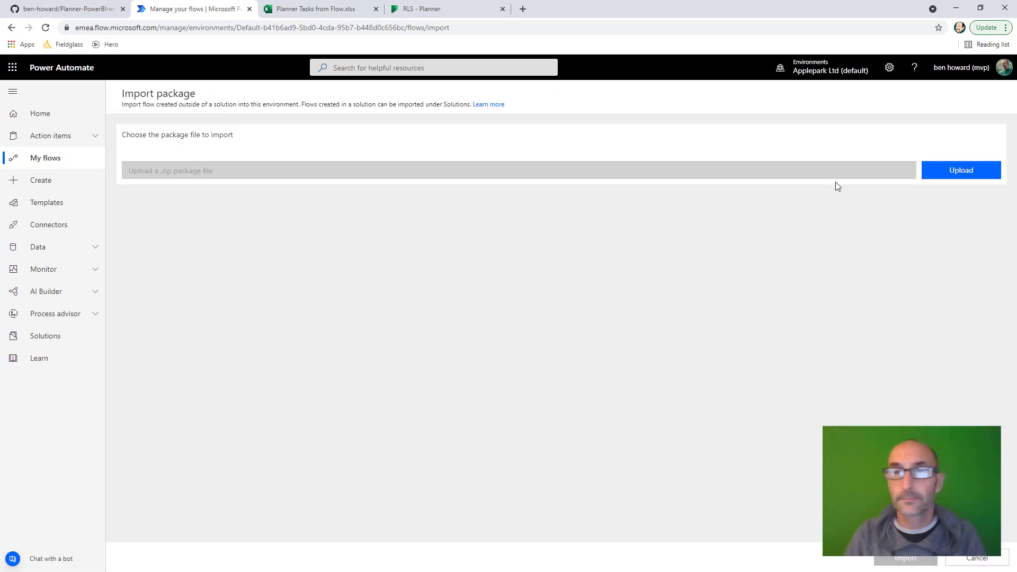
pyautogui.click(946, 175)
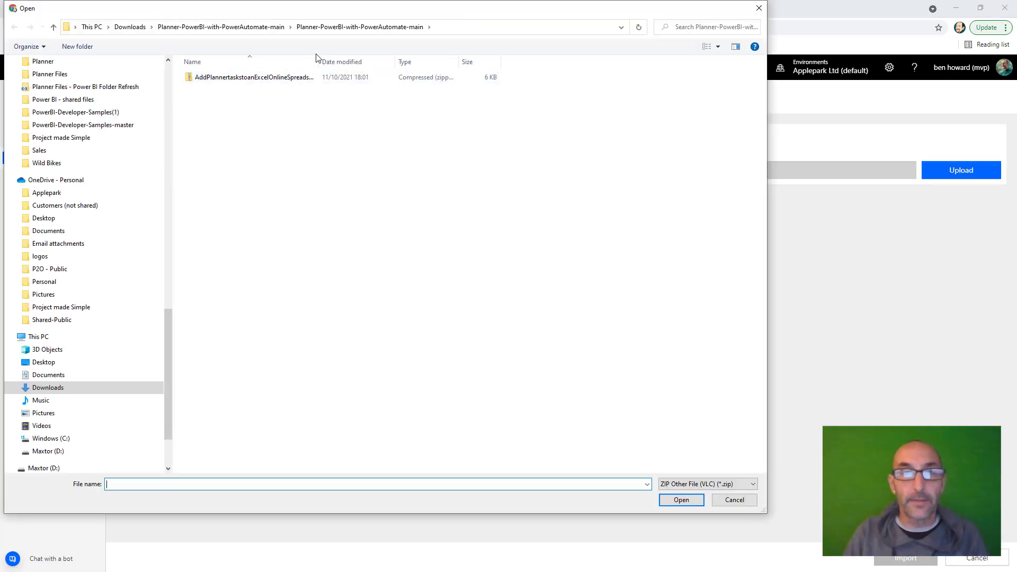
pyautogui.moveTo(319, 62); pyautogui.dragTo(431, 62)
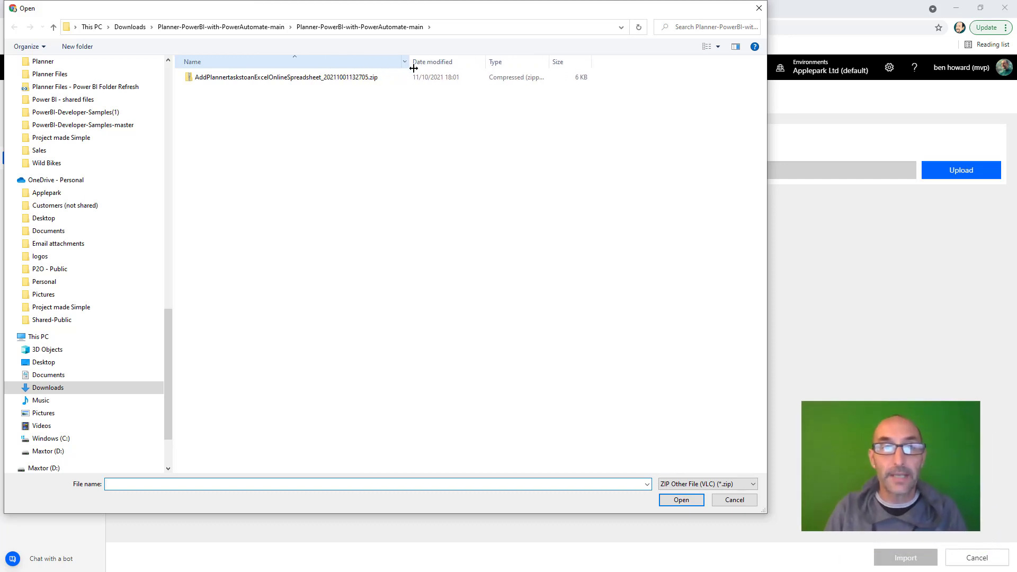
pyautogui.click(285, 79)
pyautogui.click(681, 500)
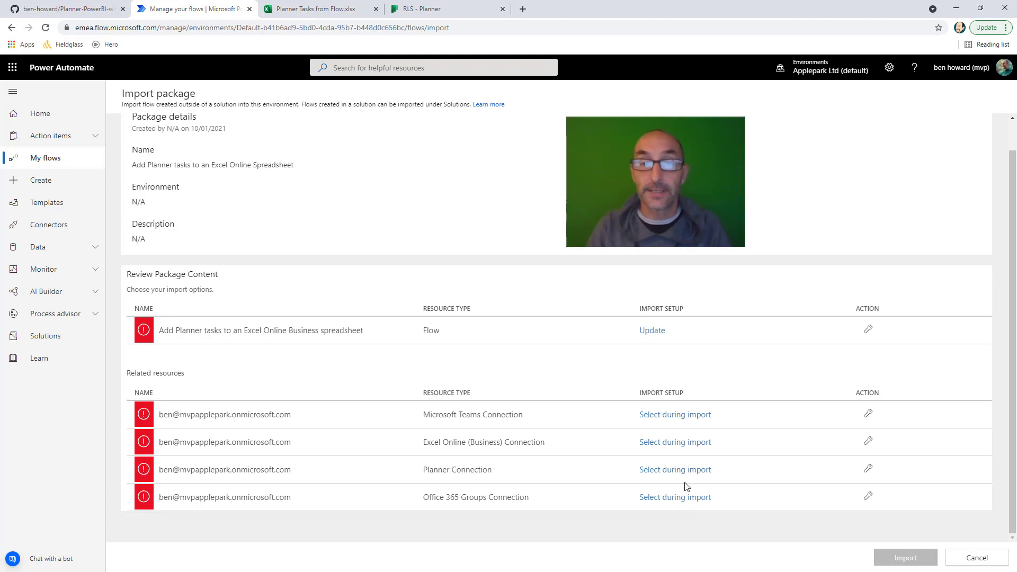
# Set the flow's import setup to Create as new, named "Add Planner tasks to an Excel Online Business spreadsheet - YouTube", and save it.
pyautogui.click(867, 332)
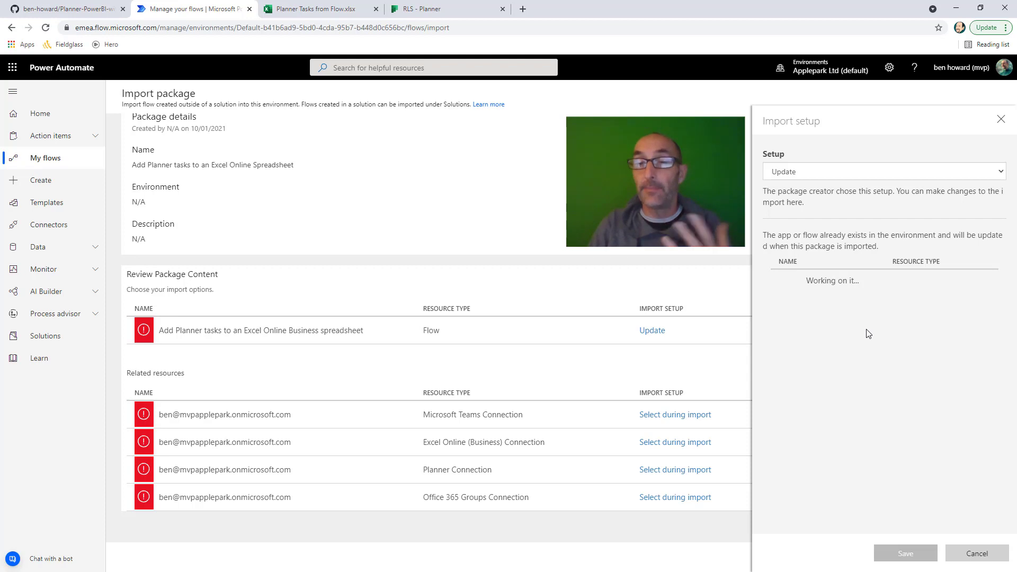
pyautogui.click(985, 176)
pyautogui.click(932, 186)
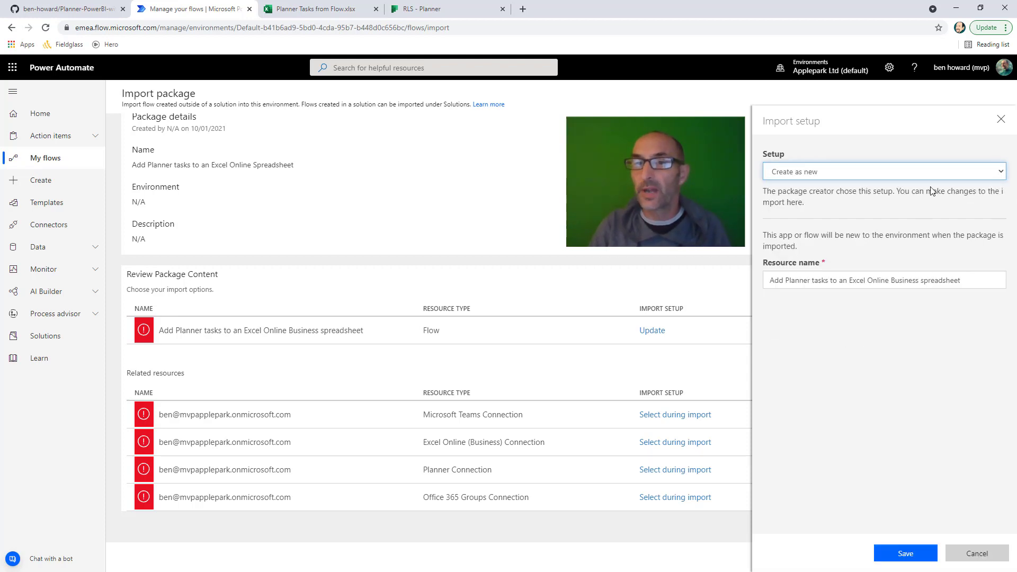
pyautogui.click(970, 282)
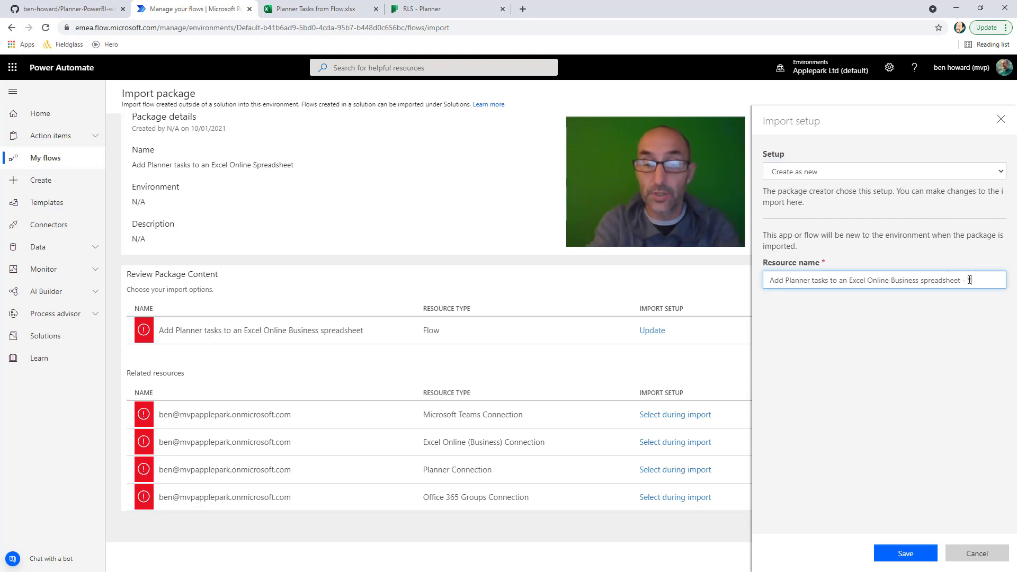
pyautogui.write('- YouTub')
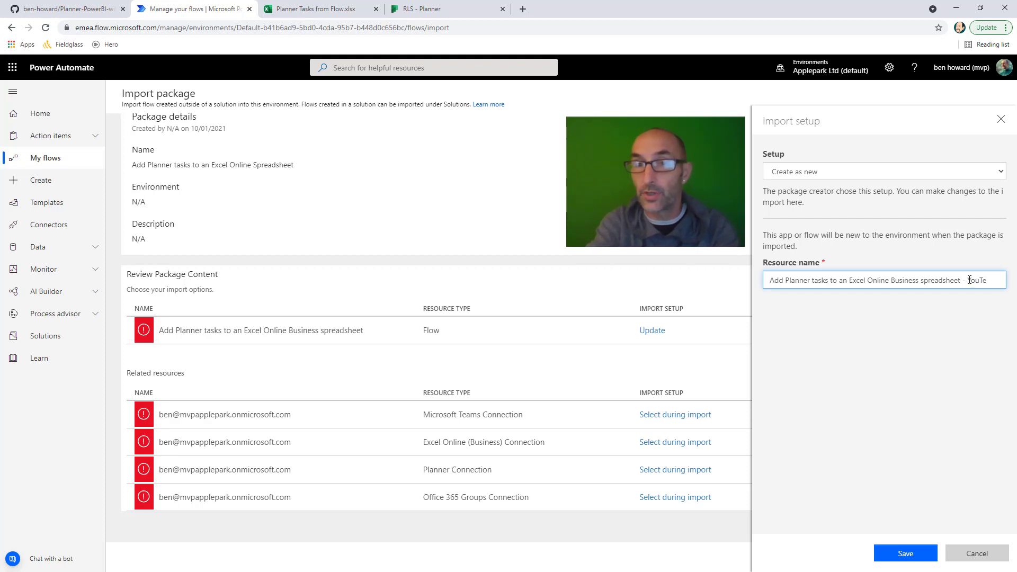
pyautogui.write('be')
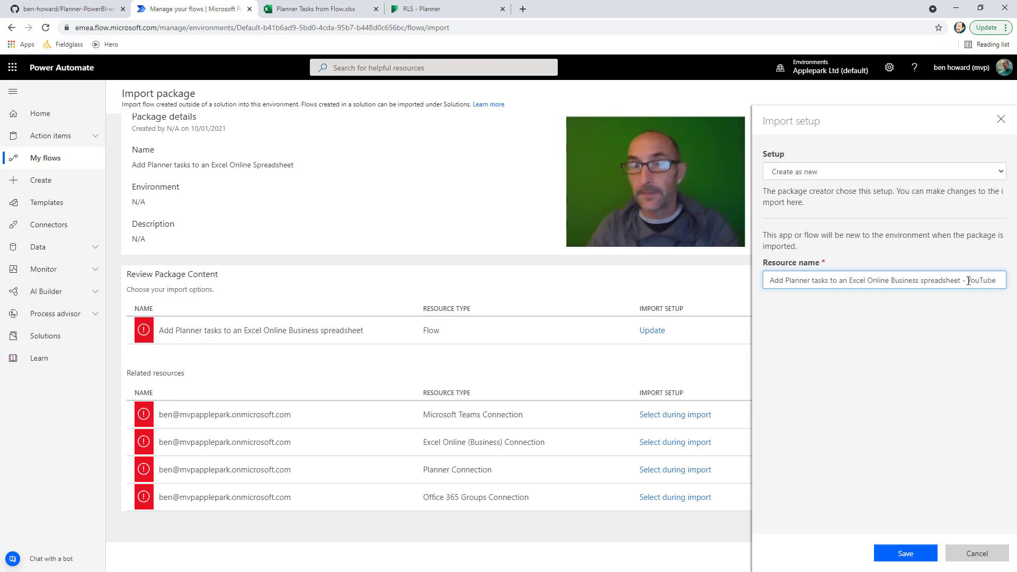
pyautogui.click(913, 554)
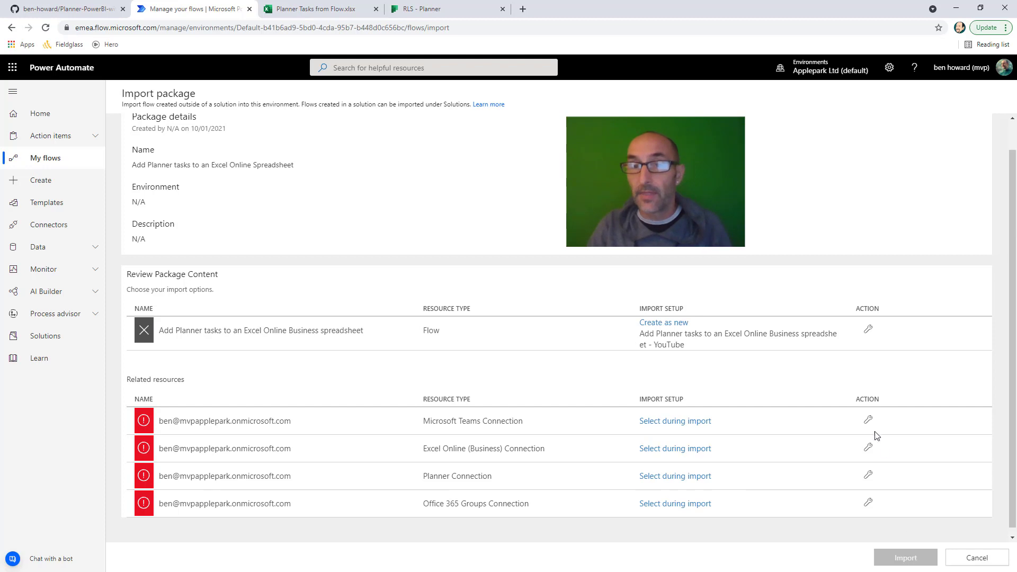
# Assign the existing connection from 39 min ago to Microsoft Teams and the one from 40 min ago to Excel Online (Business).
pyautogui.click(868, 421)
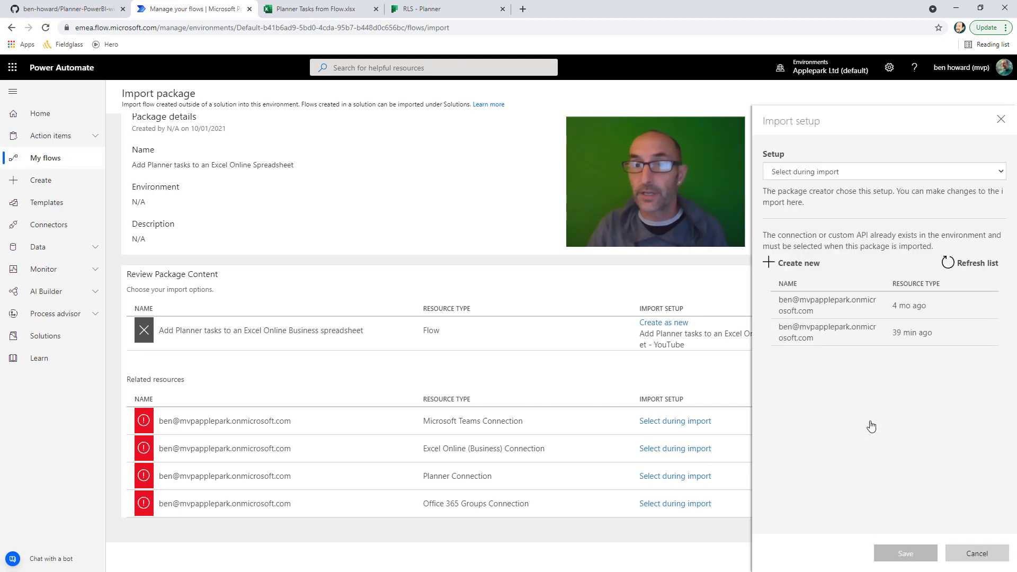
pyautogui.click(839, 336)
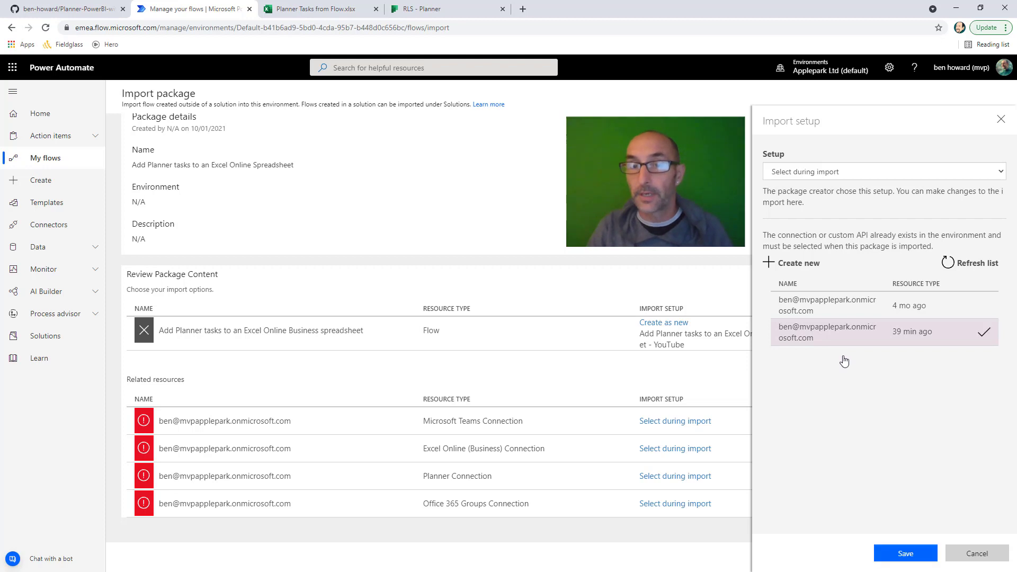
pyautogui.click(909, 553)
pyautogui.click(868, 447)
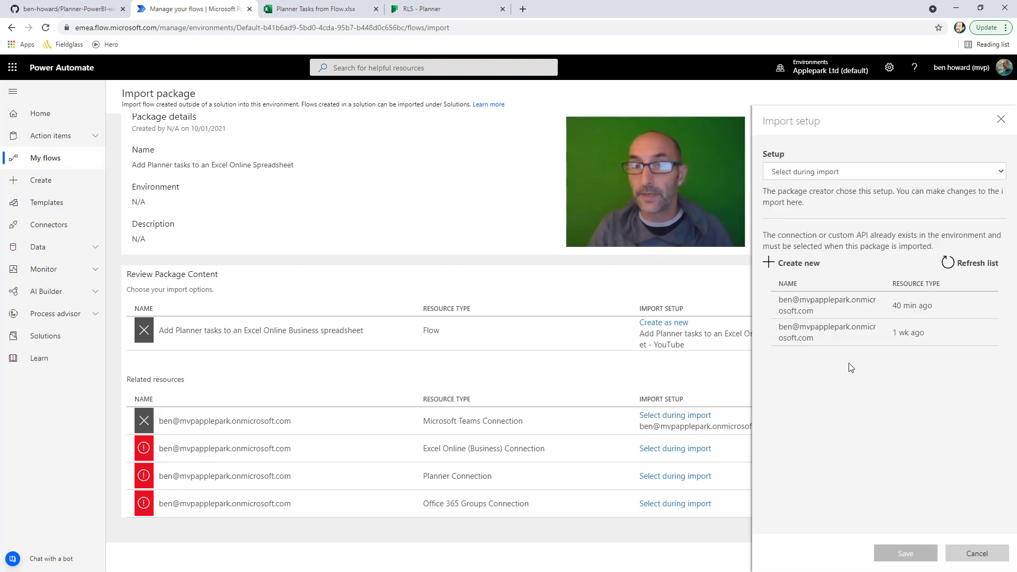
pyautogui.click(834, 309)
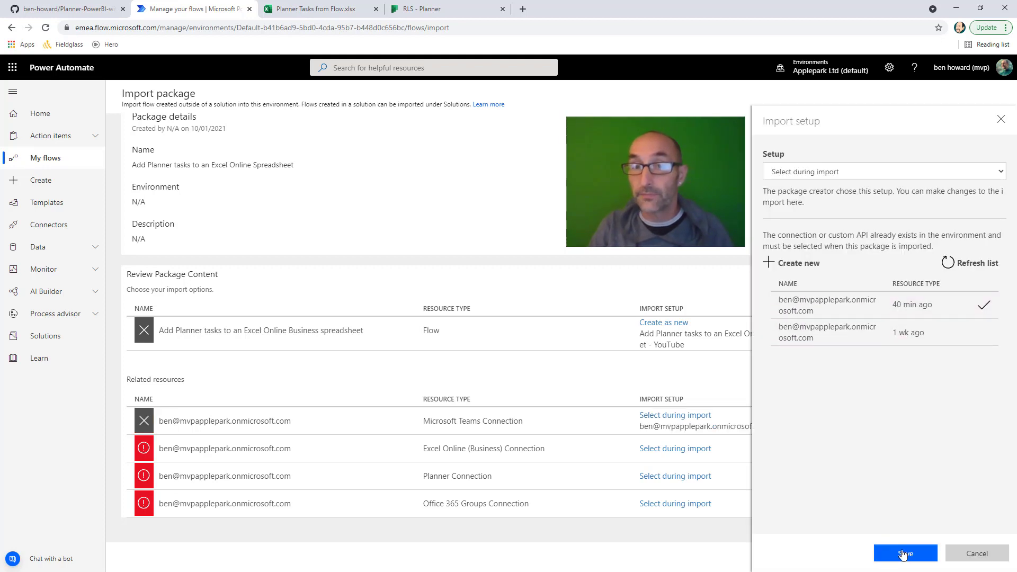
pyautogui.click(904, 553)
# Assign the existing connections to the Planner and Office 365 Groups resources and import the package.
pyautogui.click(869, 477)
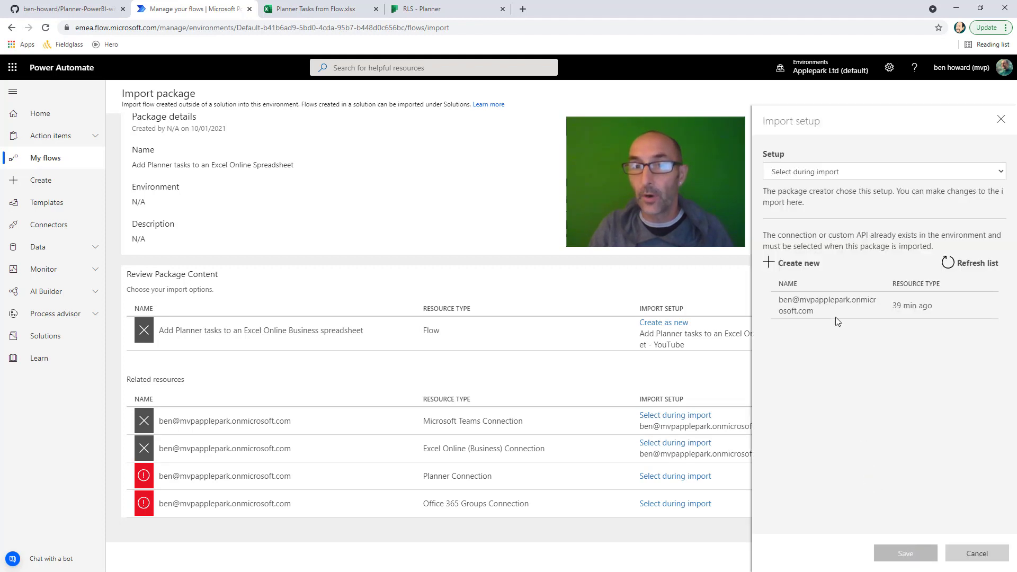
pyautogui.click(834, 307)
pyautogui.click(916, 551)
pyautogui.click(873, 502)
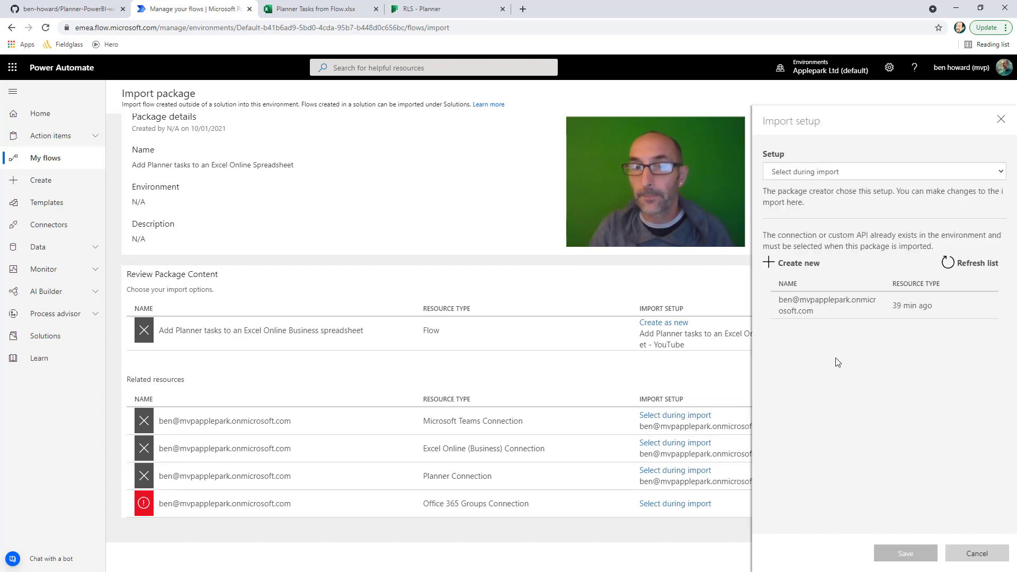
pyautogui.click(834, 308)
pyautogui.click(917, 559)
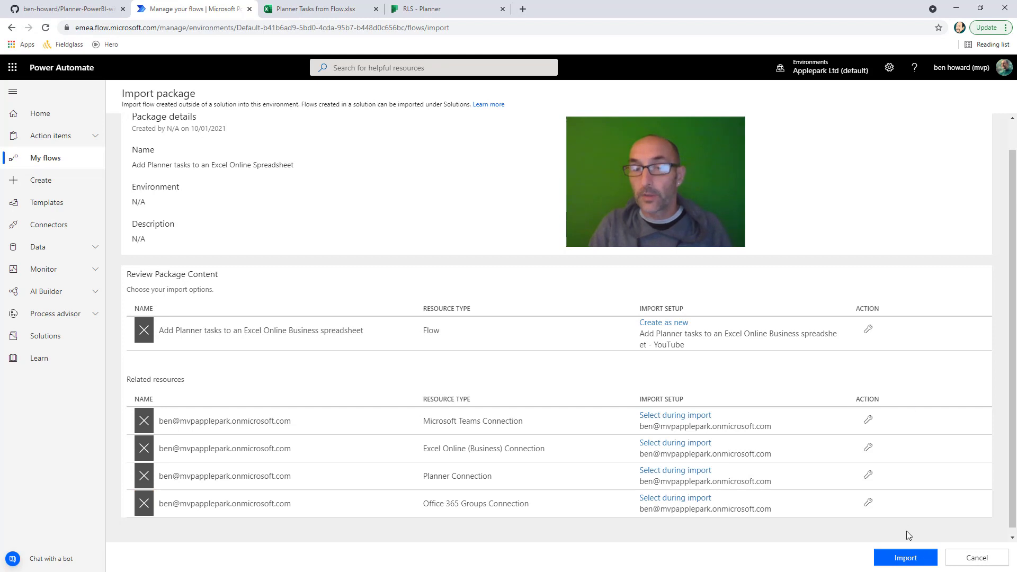
pyautogui.click(907, 558)
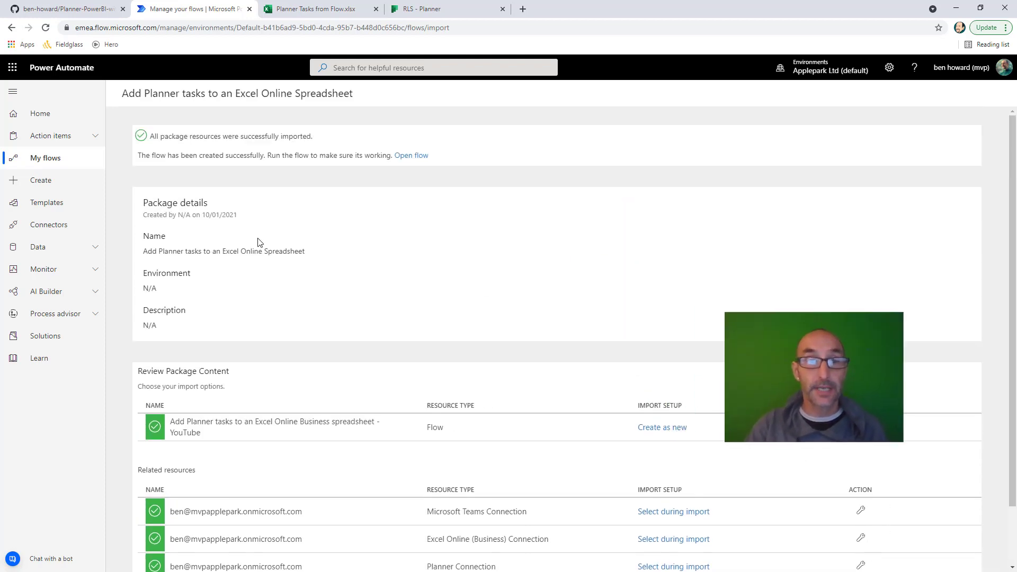
# Return to My flows, refresh the list, and turn on the imported "Add Planner tasks to an Excel Online Business spreadsheet - YouTube" flow.
pyautogui.click(50, 163)
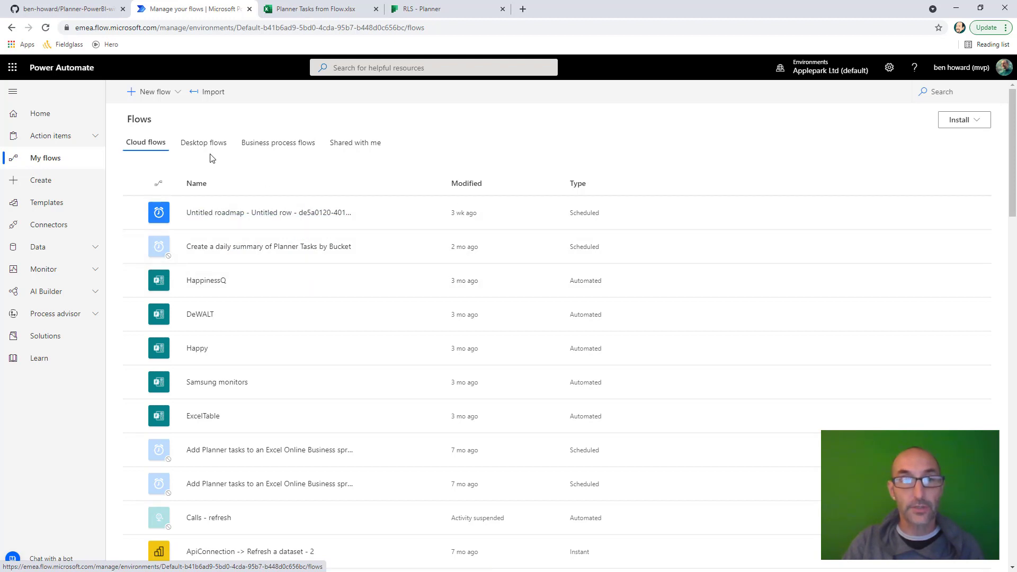
pyautogui.press('F5')
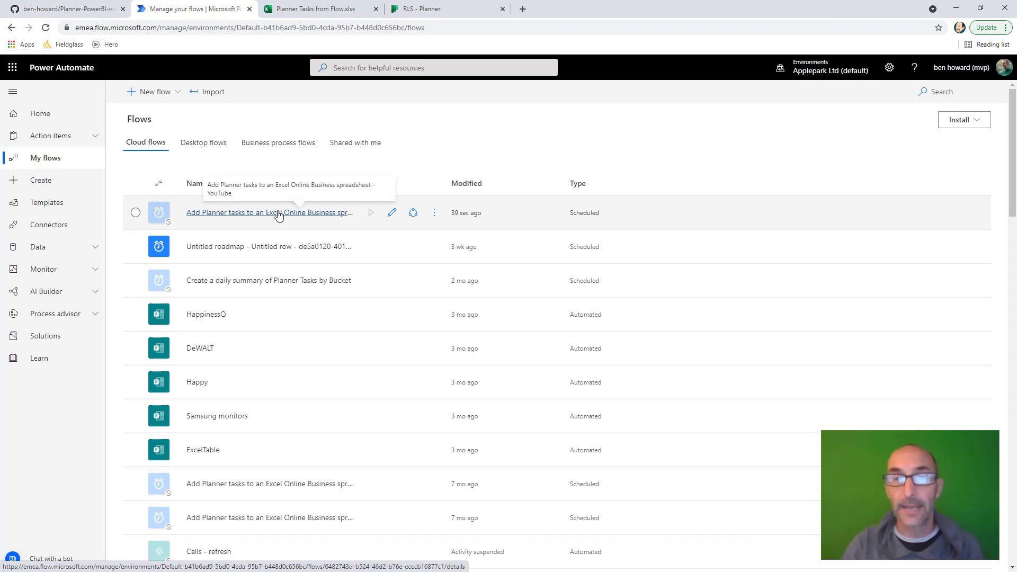
pyautogui.click(434, 214)
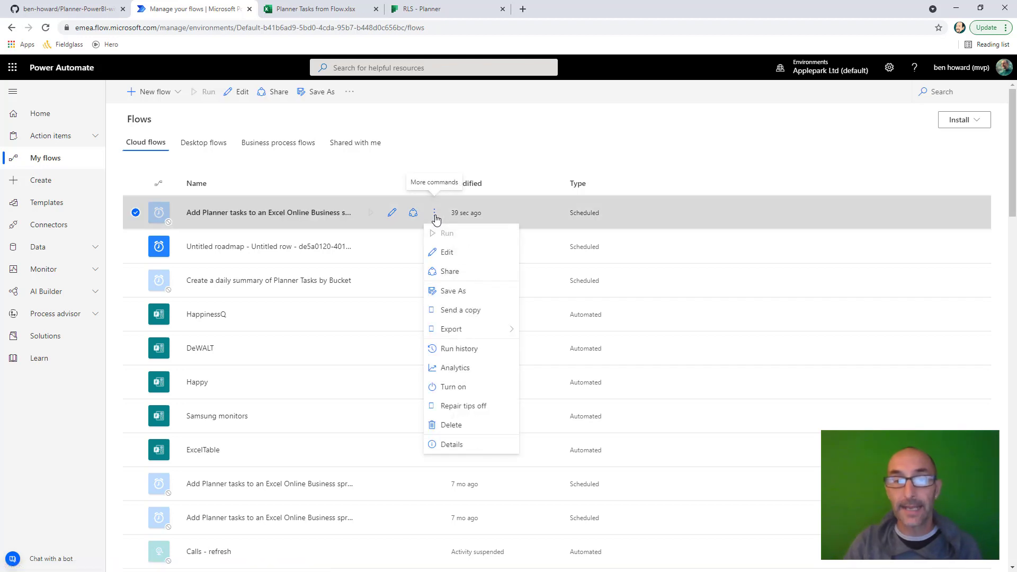
pyautogui.click(439, 393)
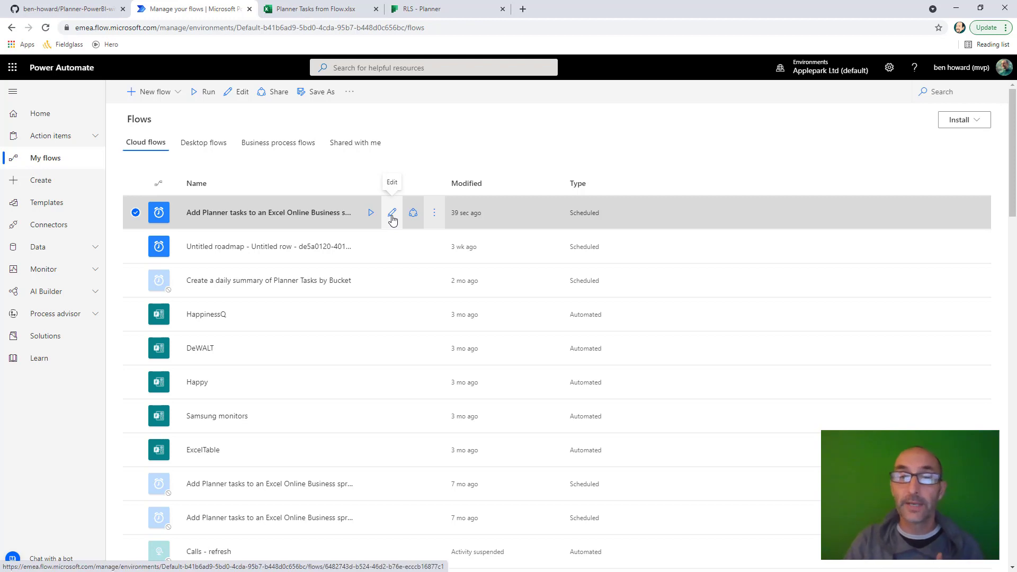
# Open the imported flow for editing and examine its daily trigger and the parallel branches for the Tasks, Buckets, Plans, Assignments and Users tables.
pyautogui.click(392, 214)
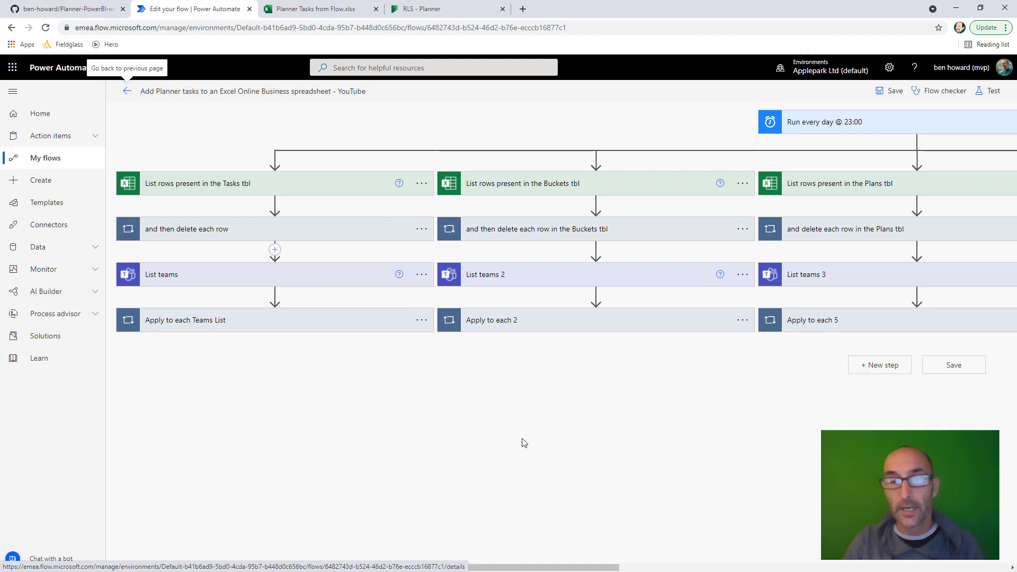
pyautogui.moveTo(612, 569); pyautogui.dragTo(816, 568)
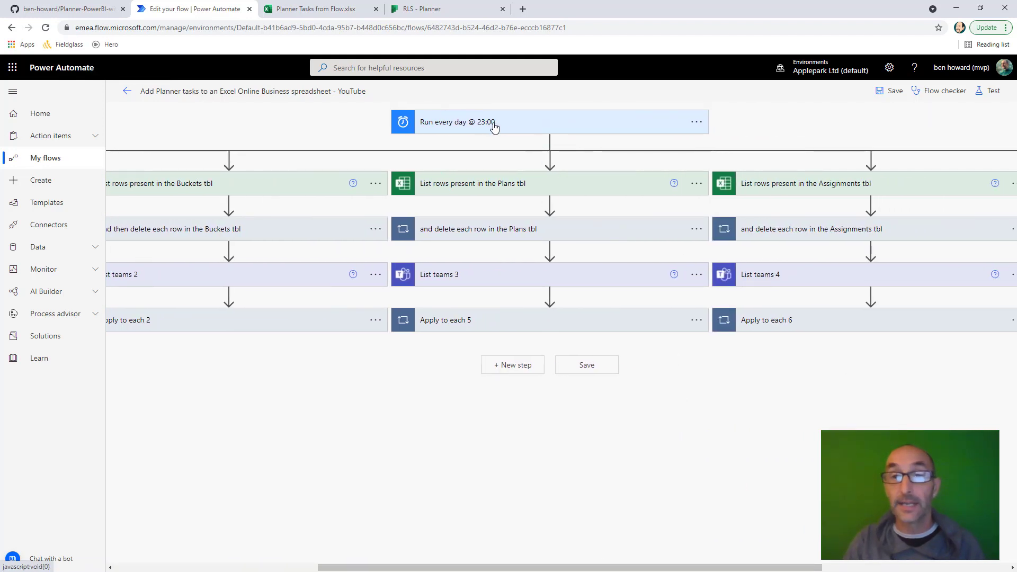
pyautogui.moveTo(620, 569); pyautogui.dragTo(419, 569)
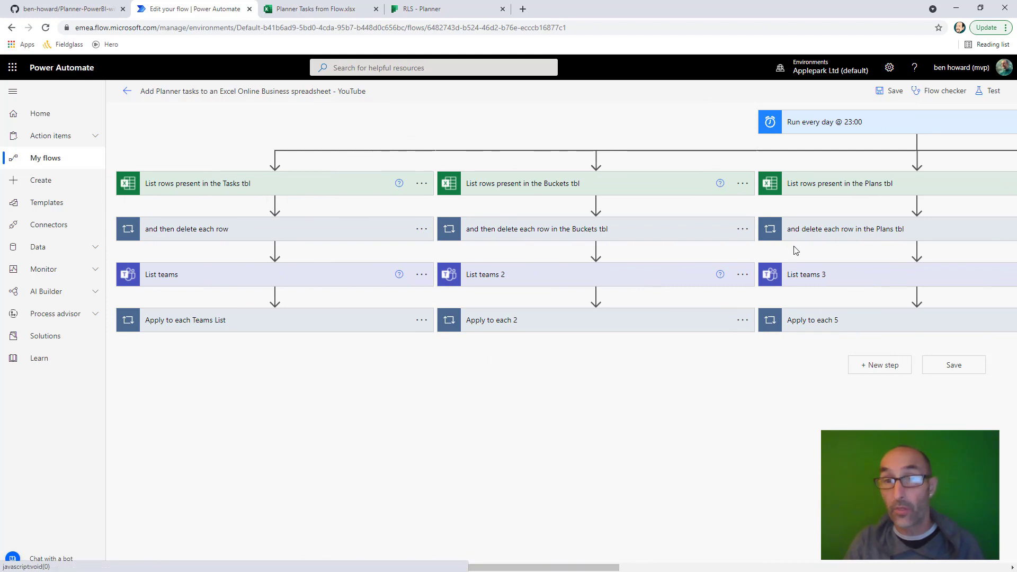
pyautogui.click(738, 568)
pyautogui.click(738, 568)
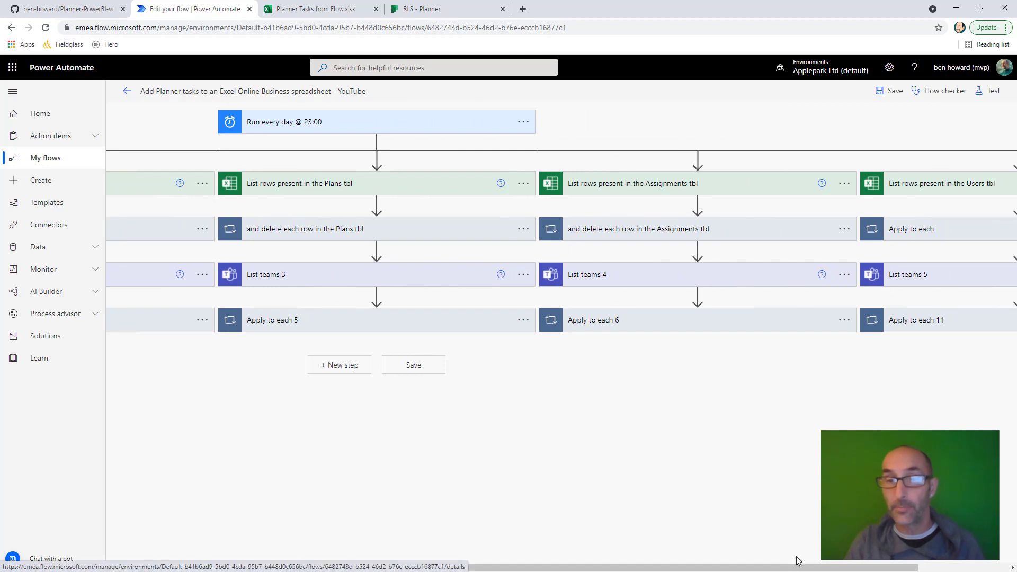
pyautogui.moveTo(795, 567); pyautogui.dragTo(495, 569)
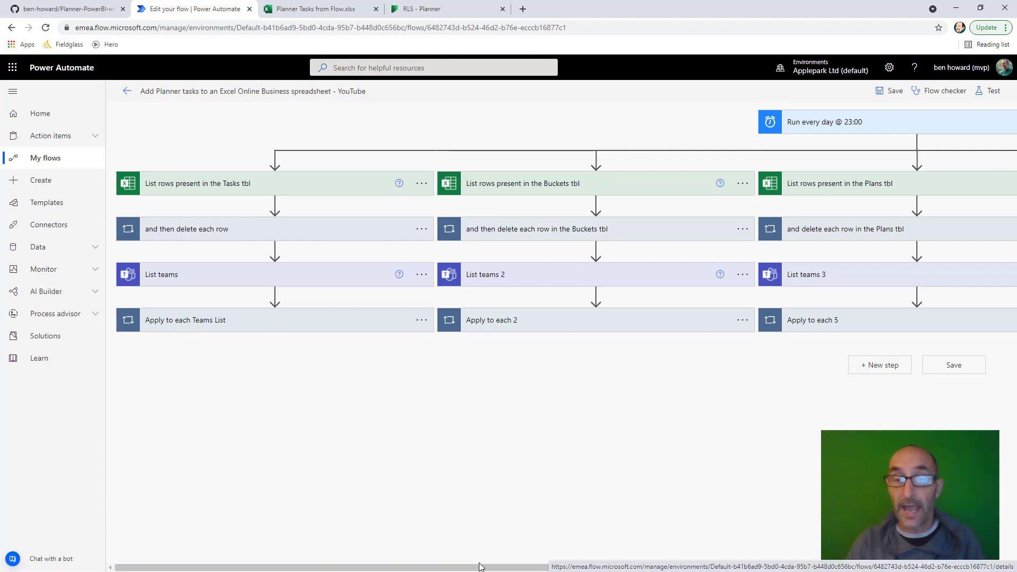
pyautogui.moveTo(481, 567)
pyautogui.mouseDown()
pyautogui.moveTo(816, 567)
pyautogui.moveTo(481, 567)
pyautogui.mouseUp()
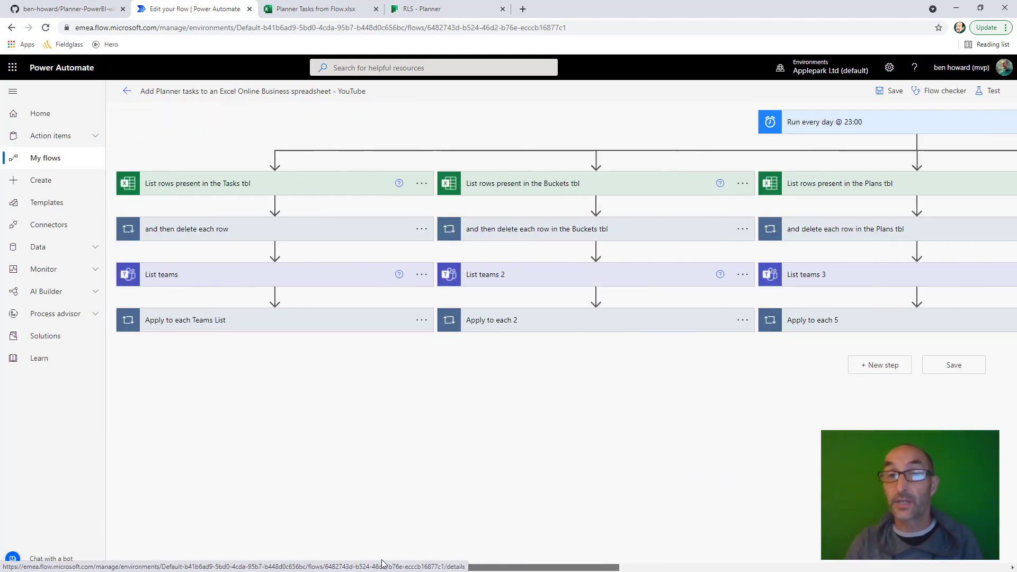
# Set the Location of the "List rows present in the Tasks tbl" action to Group - RLS Team Site.
pyautogui.click(149, 187)
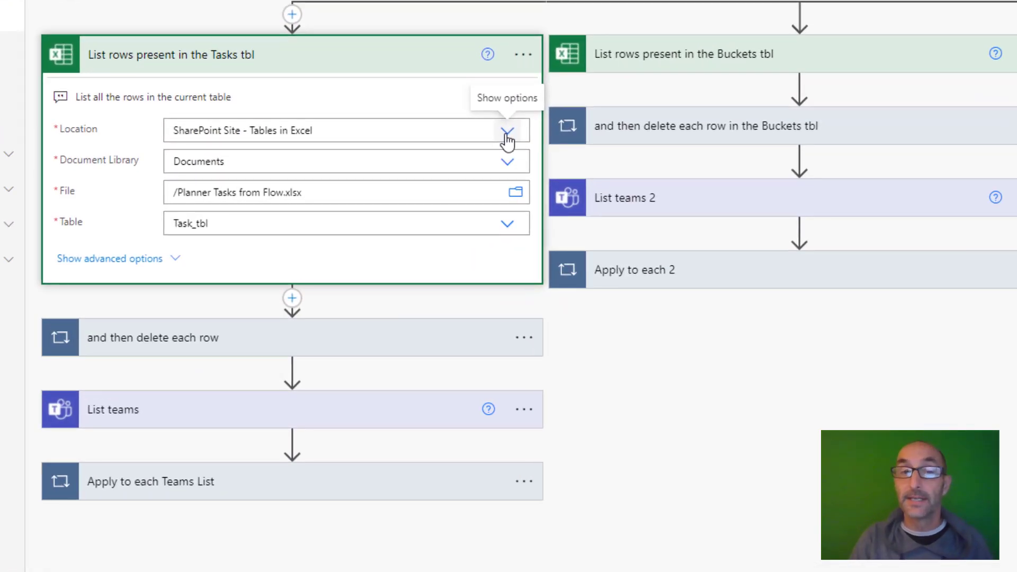
pyautogui.click(507, 132)
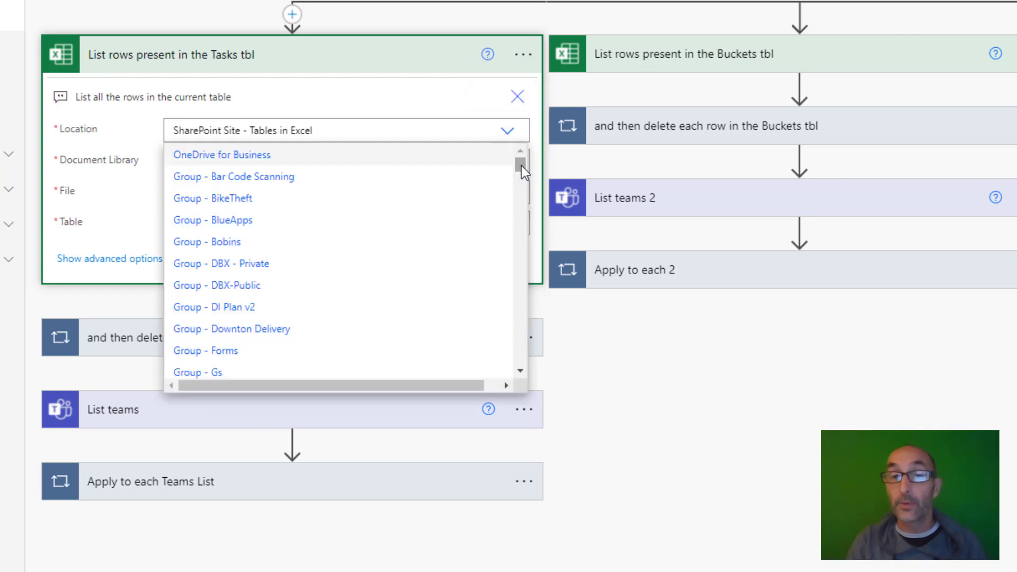
pyautogui.moveTo(521, 168)
pyautogui.mouseDown()
pyautogui.moveTo(513, 189)
pyautogui.moveTo(512, 179)
pyautogui.mouseUp()
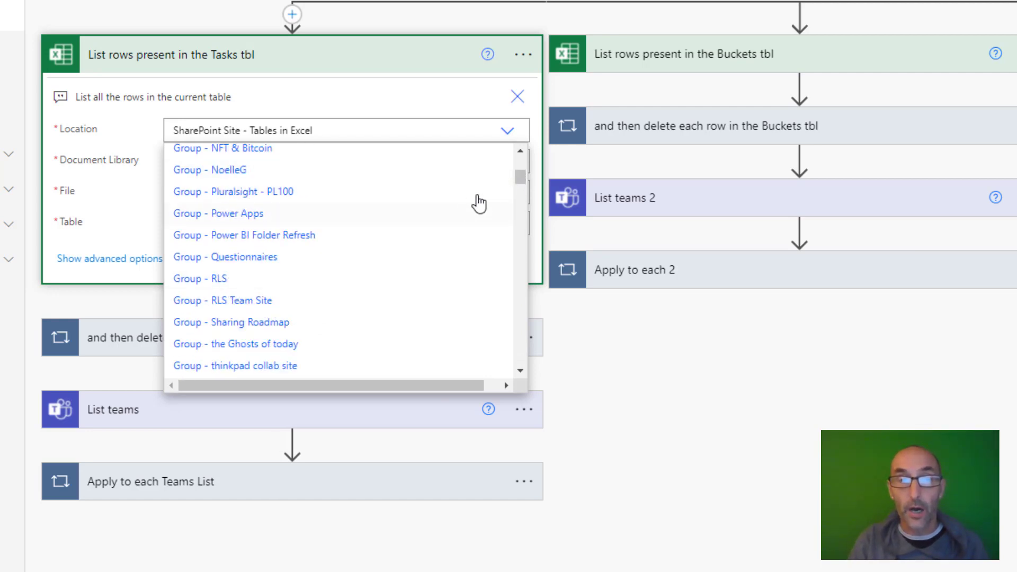
pyautogui.moveTo(519, 178); pyautogui.dragTo(511, 329)
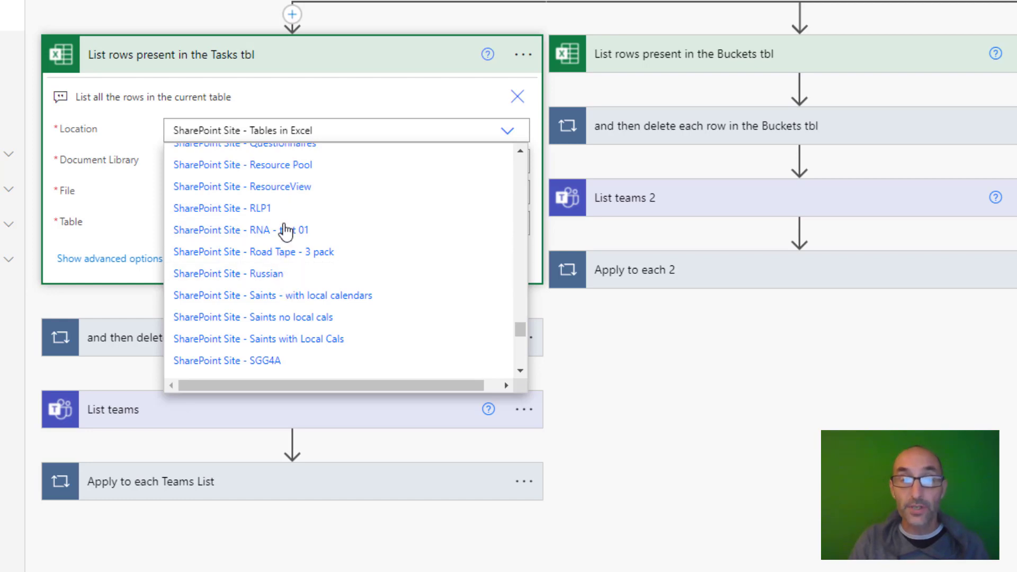
pyautogui.moveTo(523, 332); pyautogui.dragTo(520, 170)
pyautogui.scroll(-2, 318, 295)
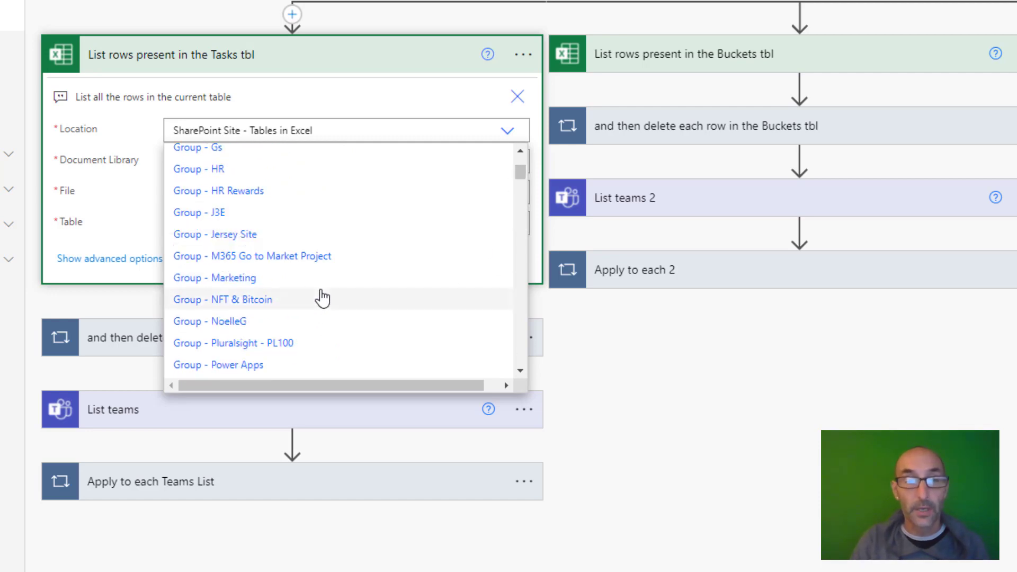
pyautogui.scroll(-4, 322, 299)
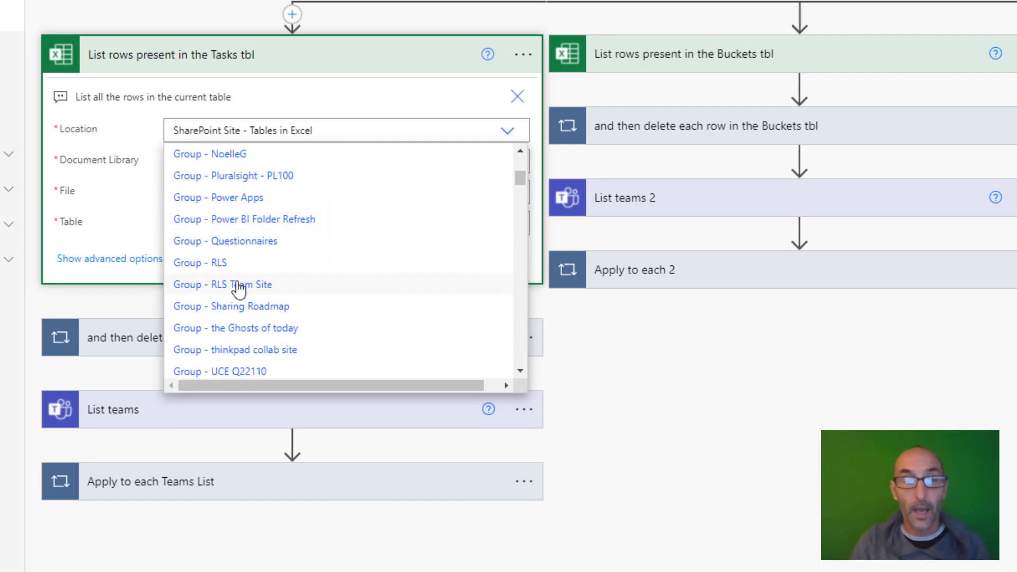
pyautogui.click(275, 285)
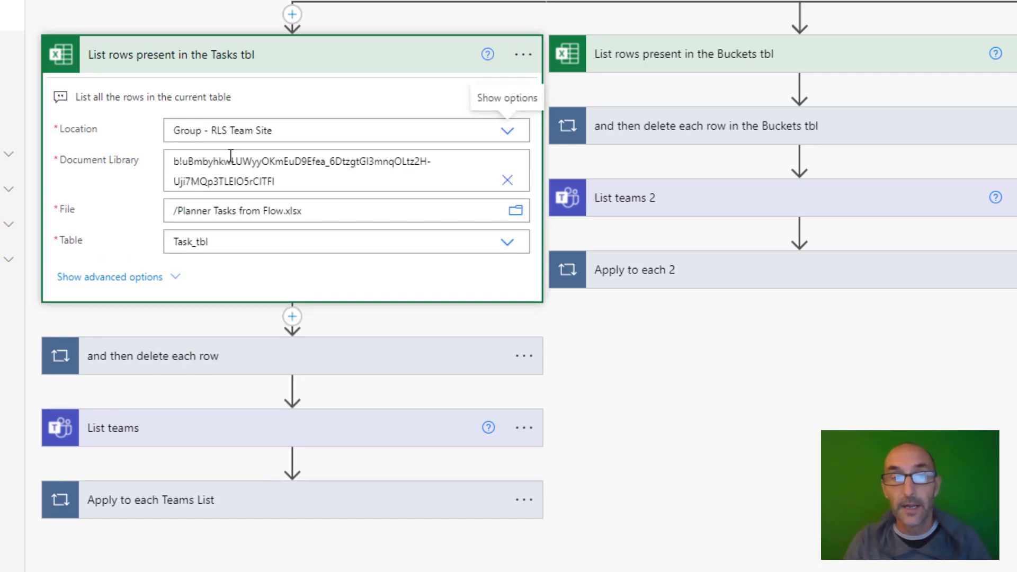
# Set the Tasks list-rows action's Document Library to Documents and its File to Planner Tasks from Flow.xlsx.
pyautogui.click(508, 181)
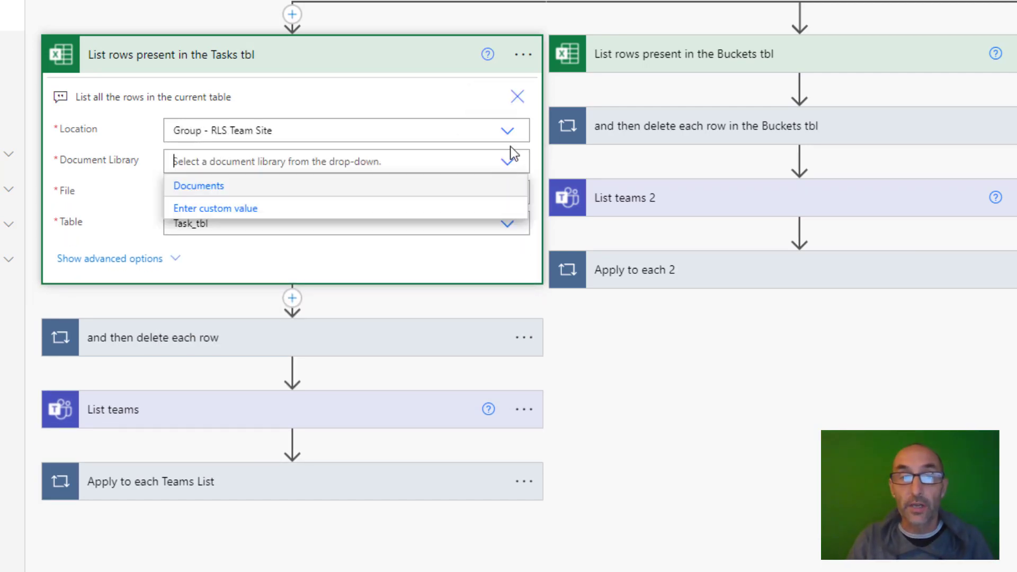
pyautogui.click(194, 185)
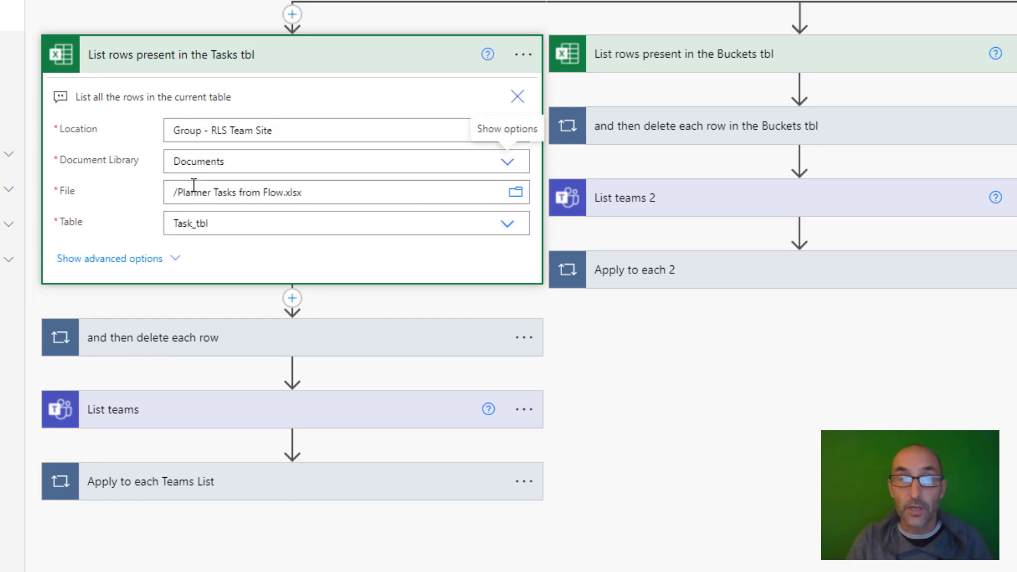
pyautogui.click(516, 195)
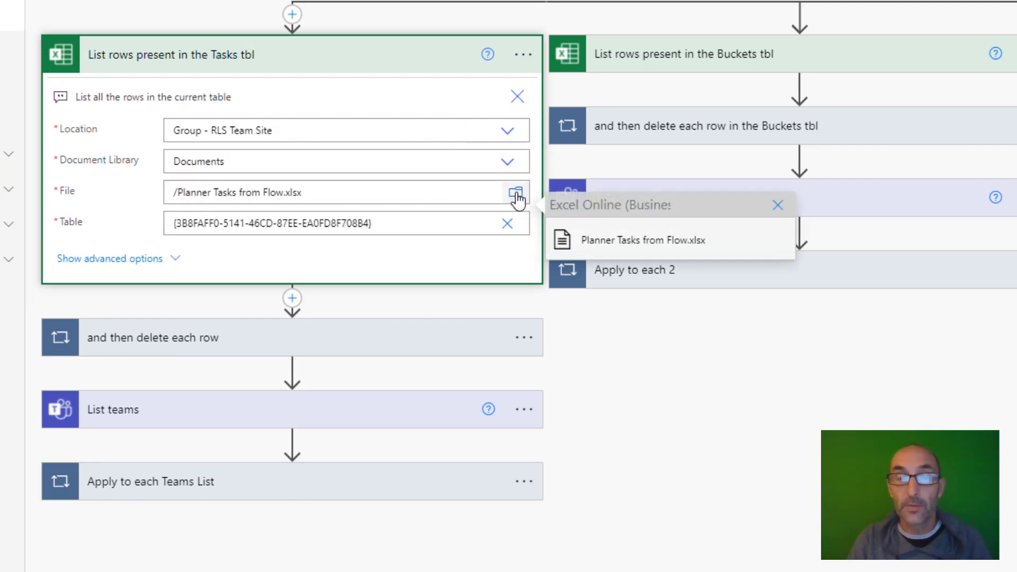
pyautogui.click(627, 245)
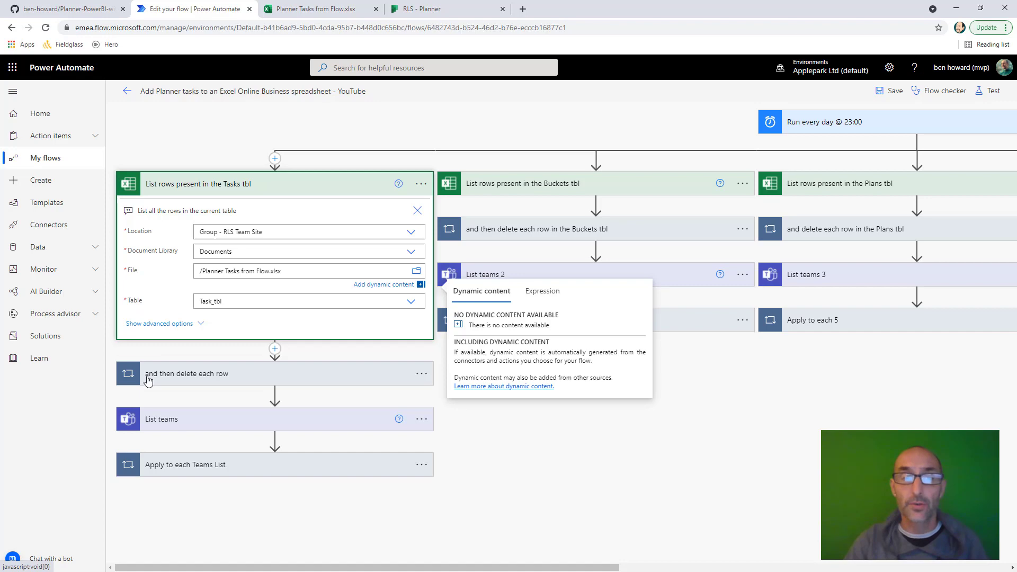
# In "Delete a row 3" within "and then delete each row", set Location to Group - RLS Team Site and Document Library to Documents.
pyautogui.click(147, 377)
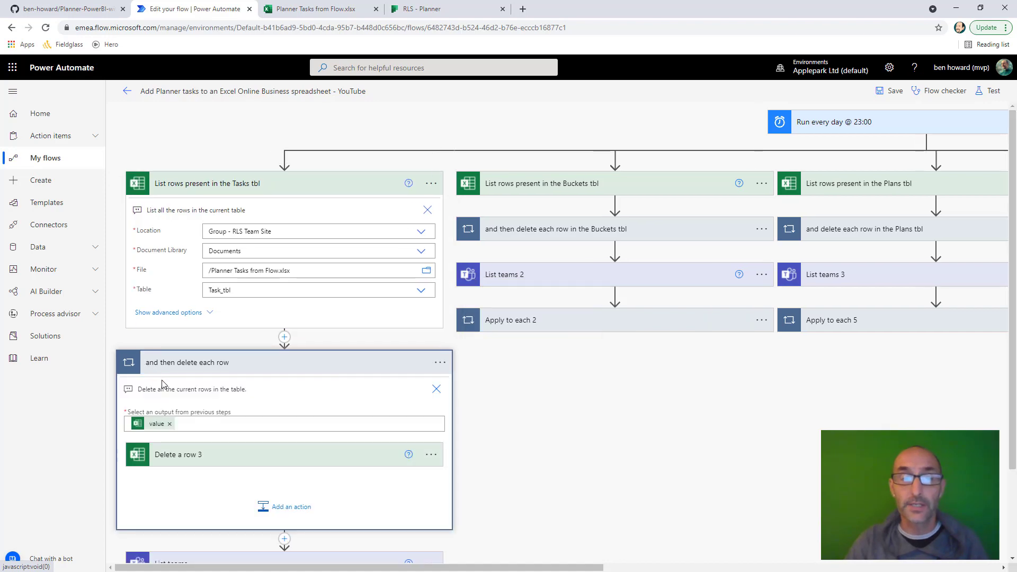
pyautogui.scroll(-2, 161, 381)
pyautogui.click(164, 350)
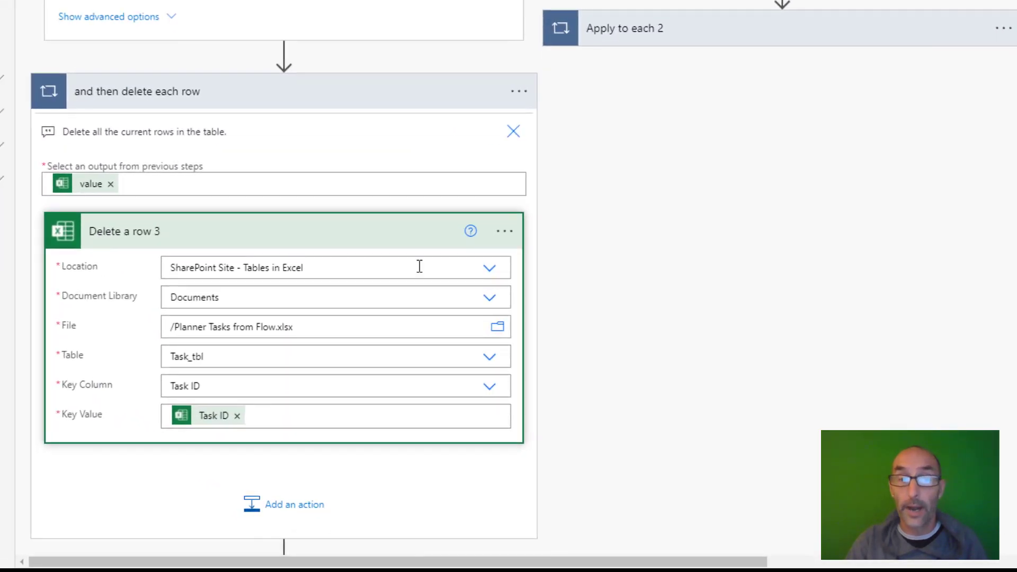
pyautogui.click(489, 269)
pyautogui.scroll(-5, 424, 384)
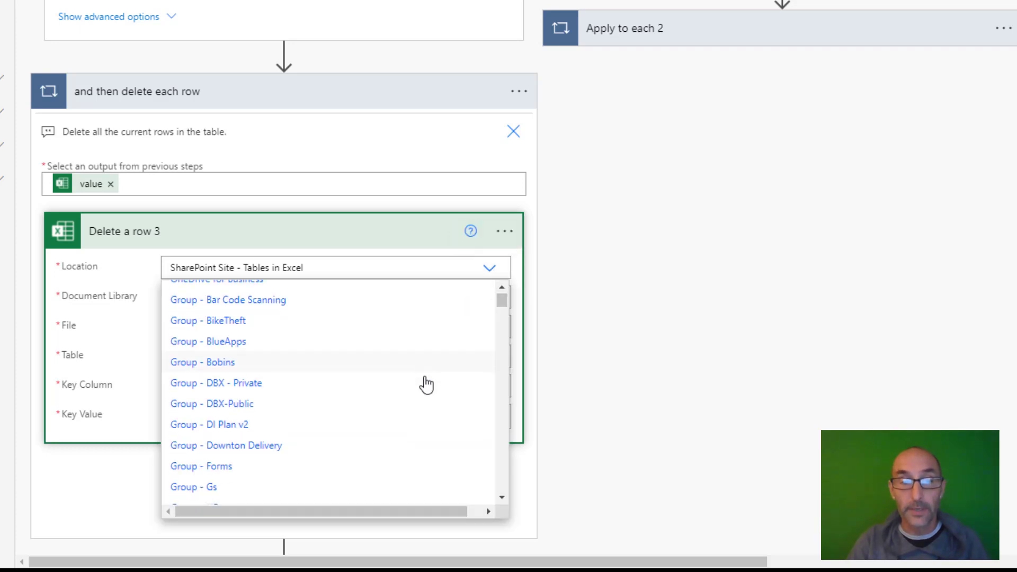
pyautogui.scroll(-2, 425, 386)
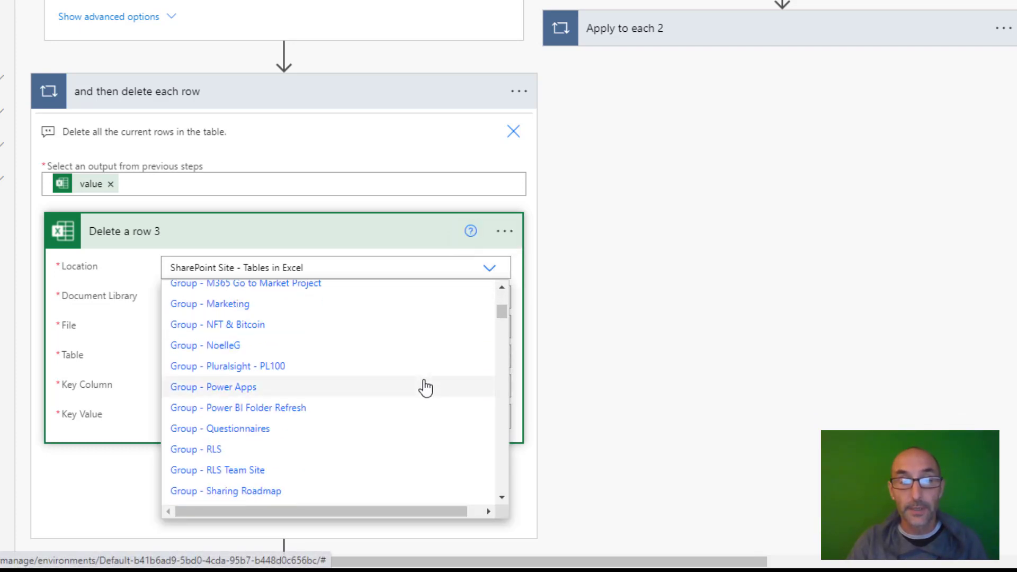
pyautogui.scroll(-2, 425, 388)
pyautogui.click(276, 393)
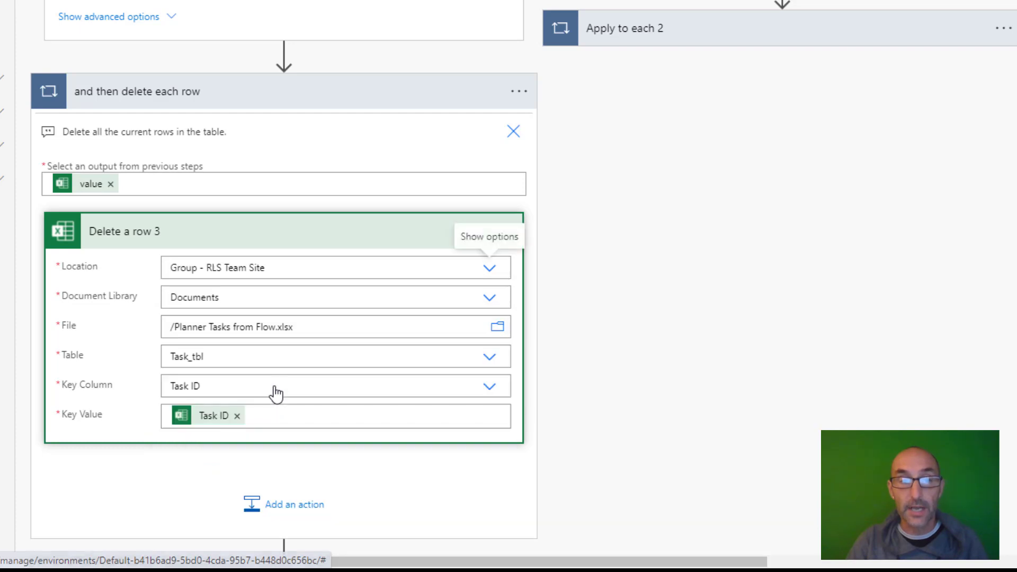
pyautogui.click(489, 298)
pyautogui.click(441, 328)
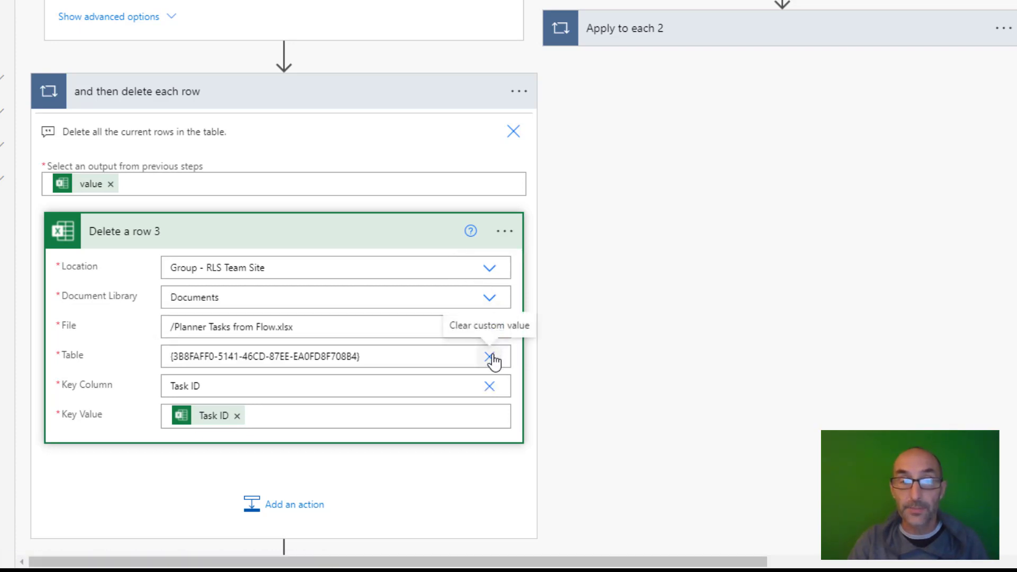
# In "Delete a row 3", reselect Planner Tasks from Flow.xlsx as the File and set the Table to Task_tbl.
pyautogui.click(489, 358)
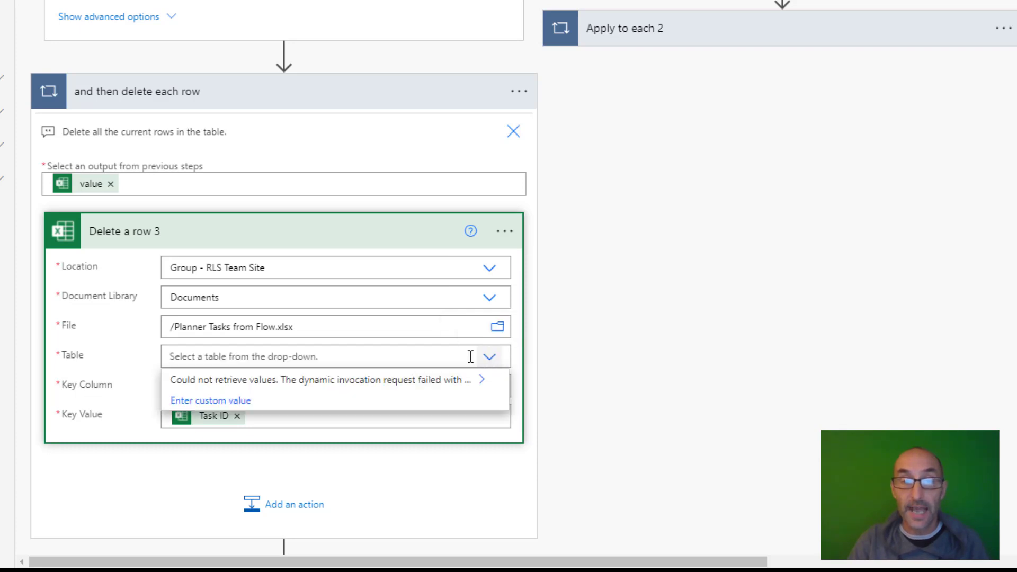
pyautogui.click(411, 341)
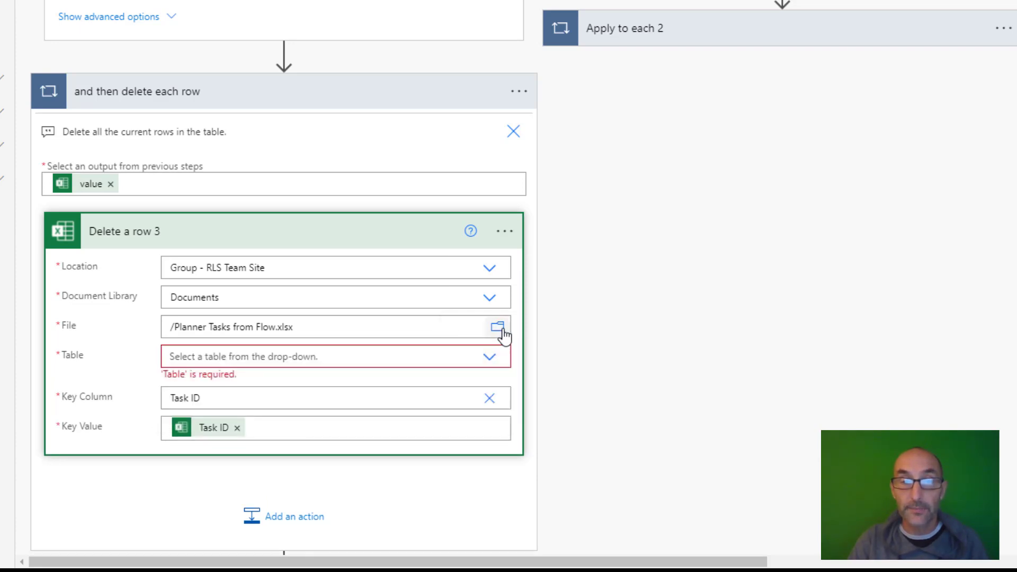
pyautogui.click(491, 360)
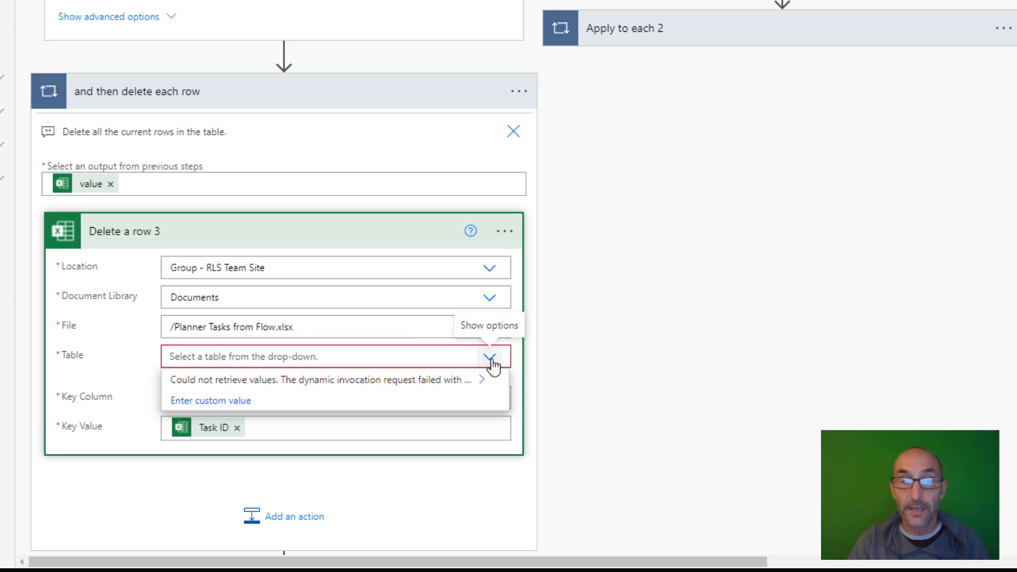
pyautogui.click(491, 330)
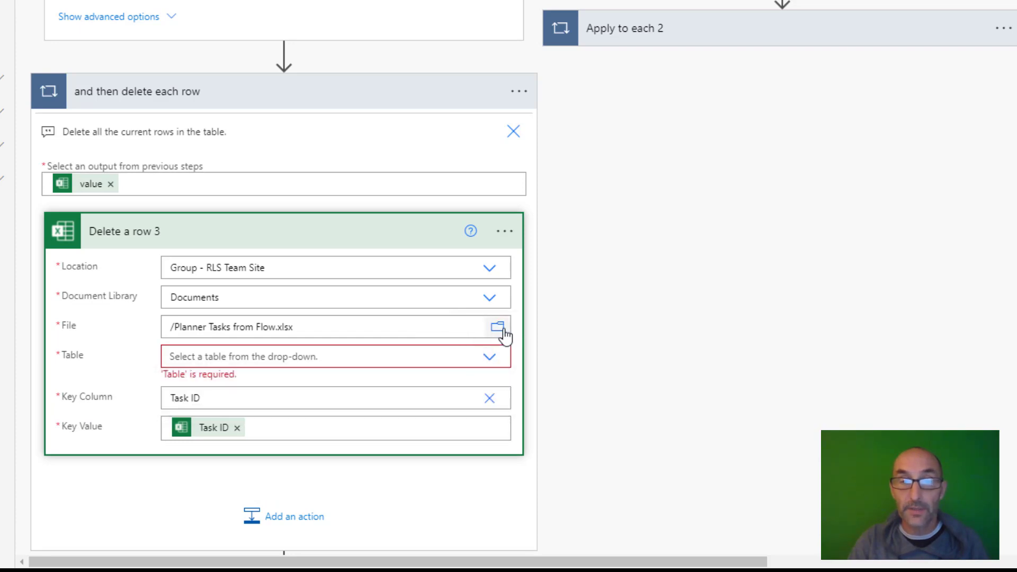
pyautogui.click(497, 328)
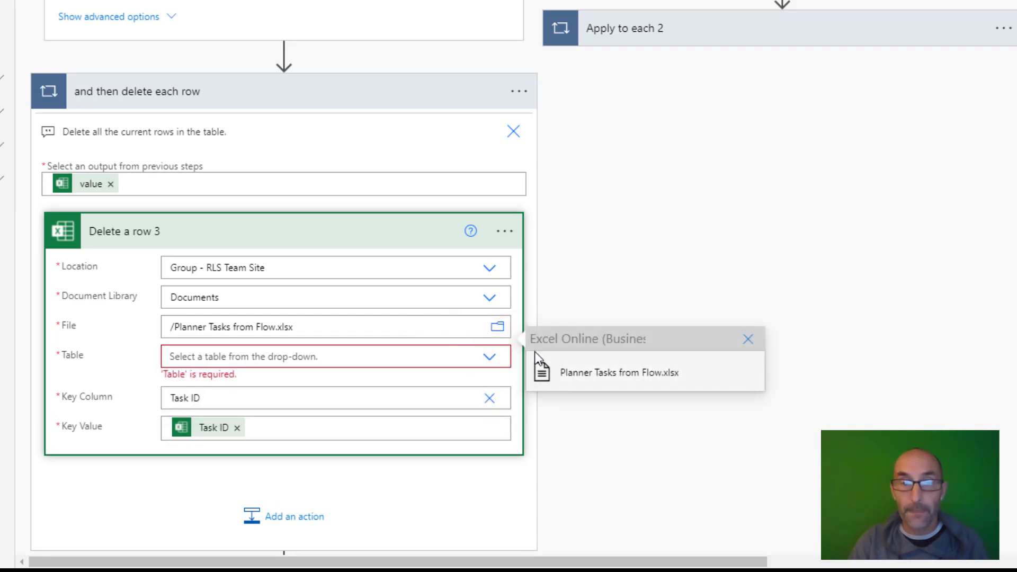
pyautogui.click(564, 378)
pyautogui.click(499, 358)
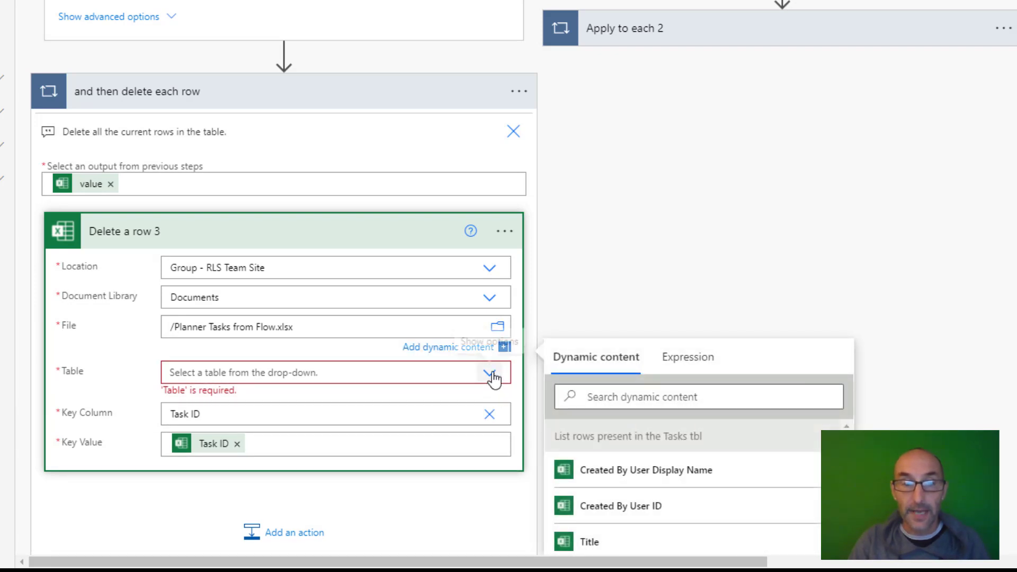
pyautogui.click(490, 374)
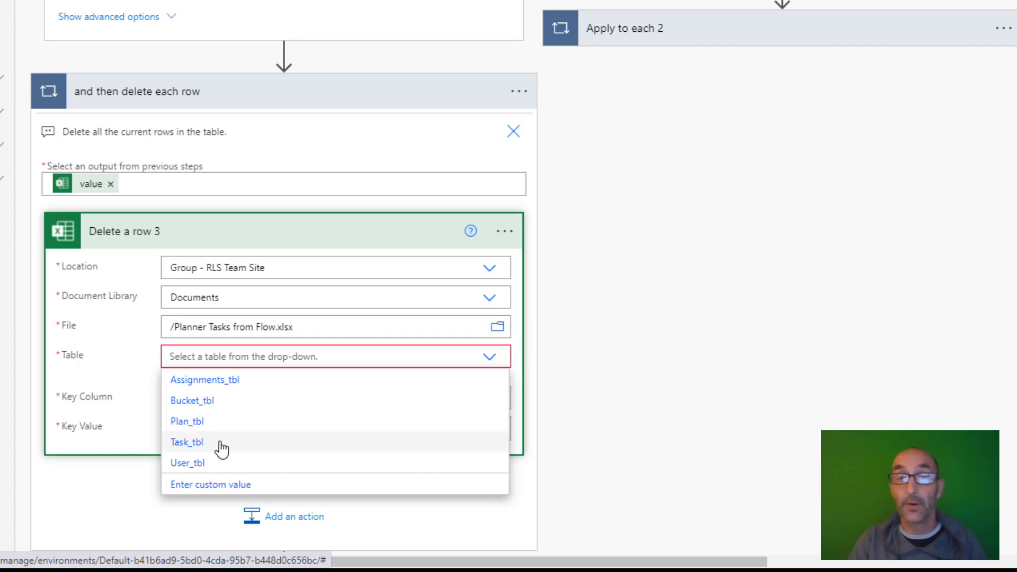
pyautogui.click(221, 445)
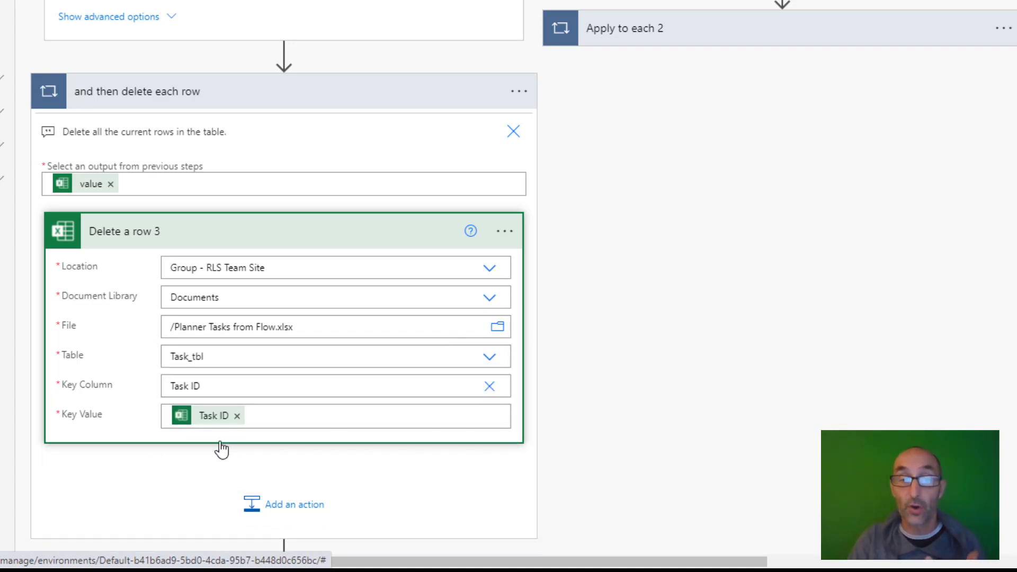
# Expand List teams and the nested Teams List, Plan and task loops through to the "Add a row into a table" action.
pyautogui.scroll(-4, 277, 411)
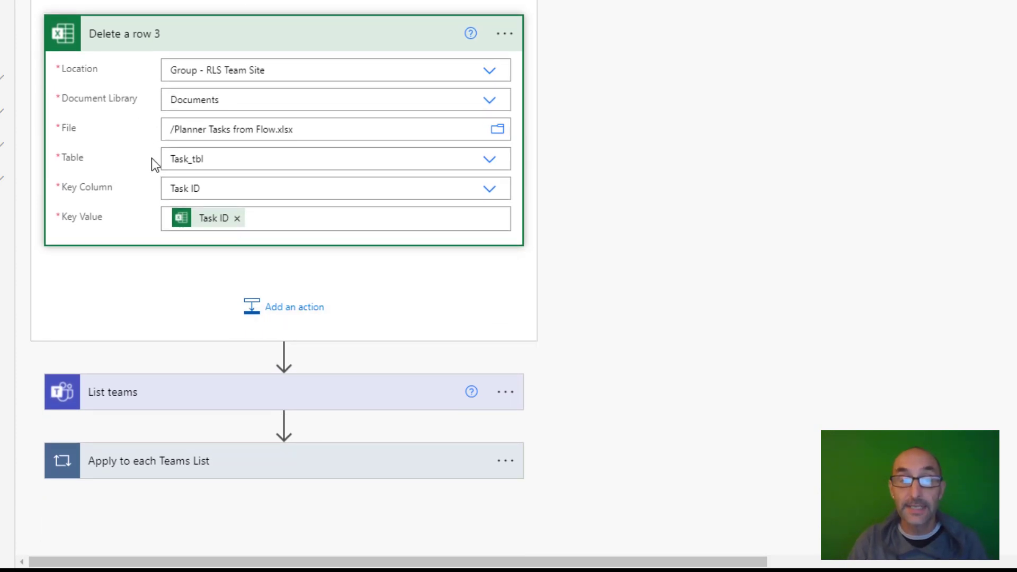
pyautogui.click(174, 392)
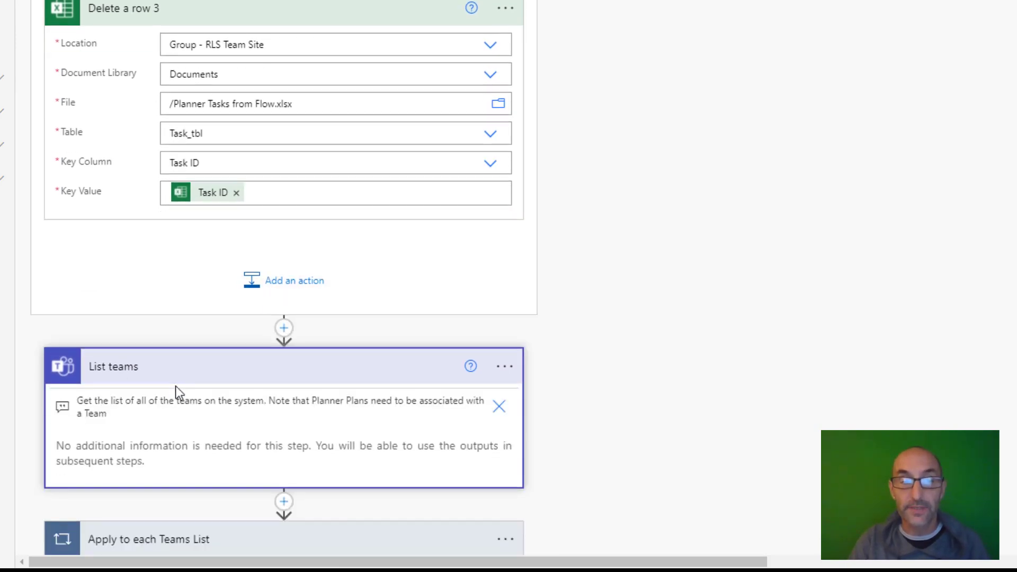
pyautogui.click(154, 466)
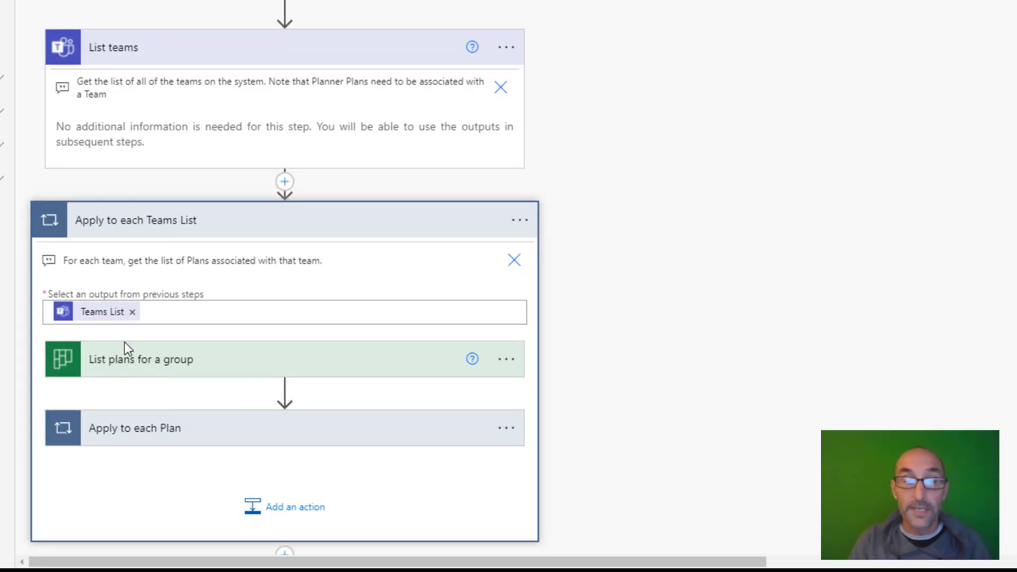
pyautogui.click(121, 371)
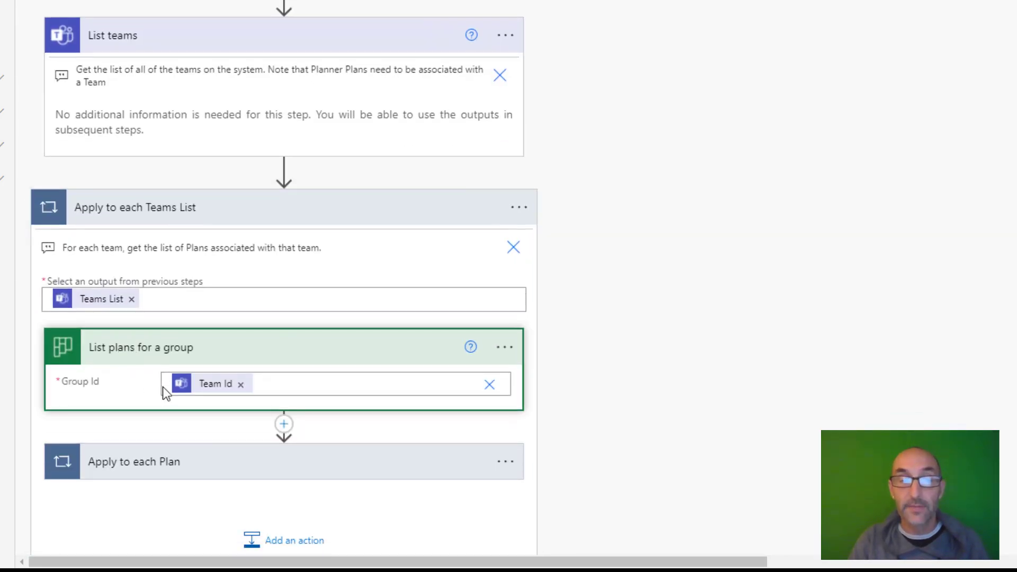
pyautogui.click(113, 370)
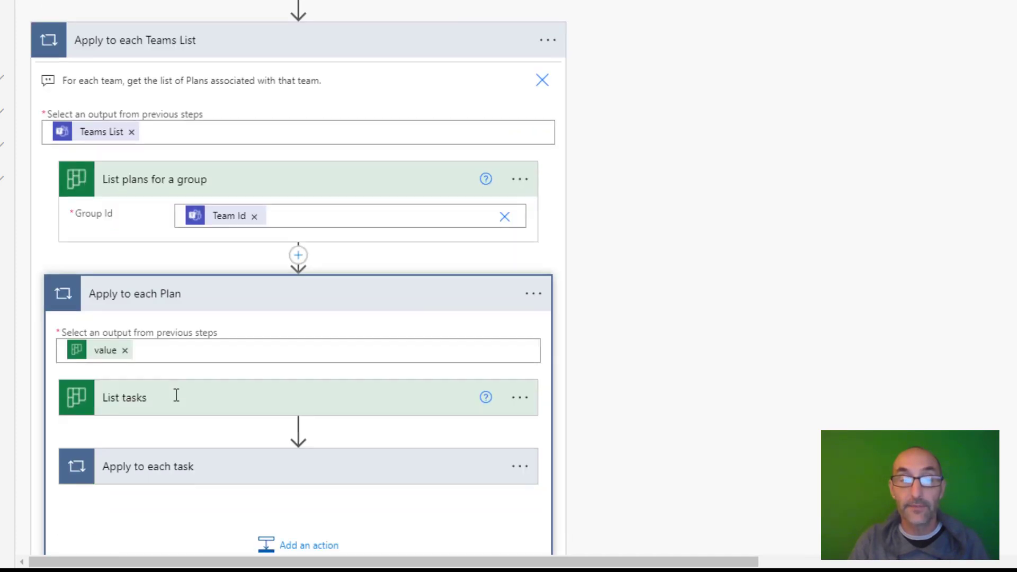
pyautogui.click(129, 311)
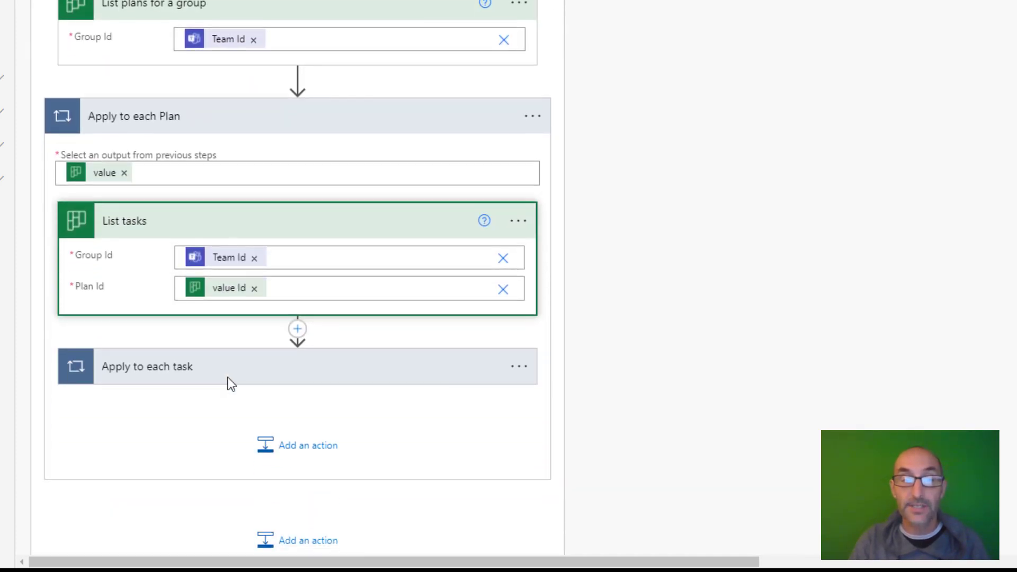
pyautogui.click(127, 304)
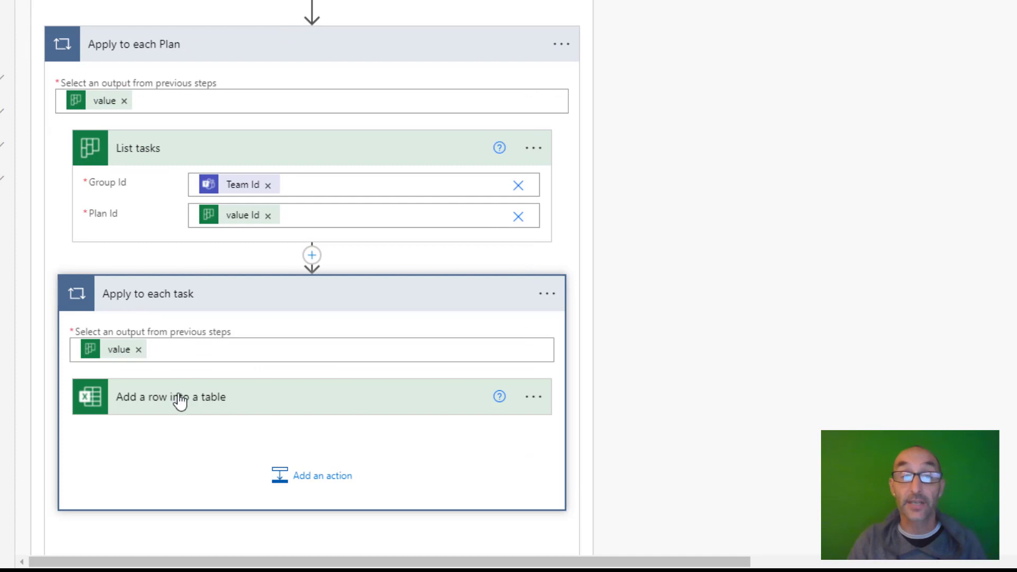
pyautogui.click(139, 407)
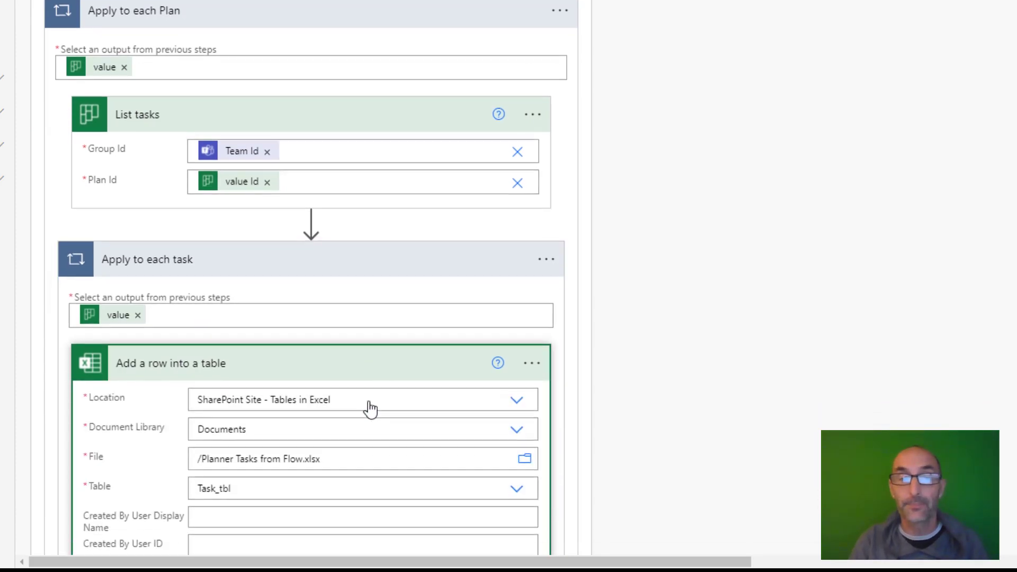
# Set the Location of "Add a row into a table" in the "Apply to each task" loop to Group - RLS Team Site.
pyautogui.scroll(-2, 453, 342)
pyautogui.scroll(-3, 484, 288)
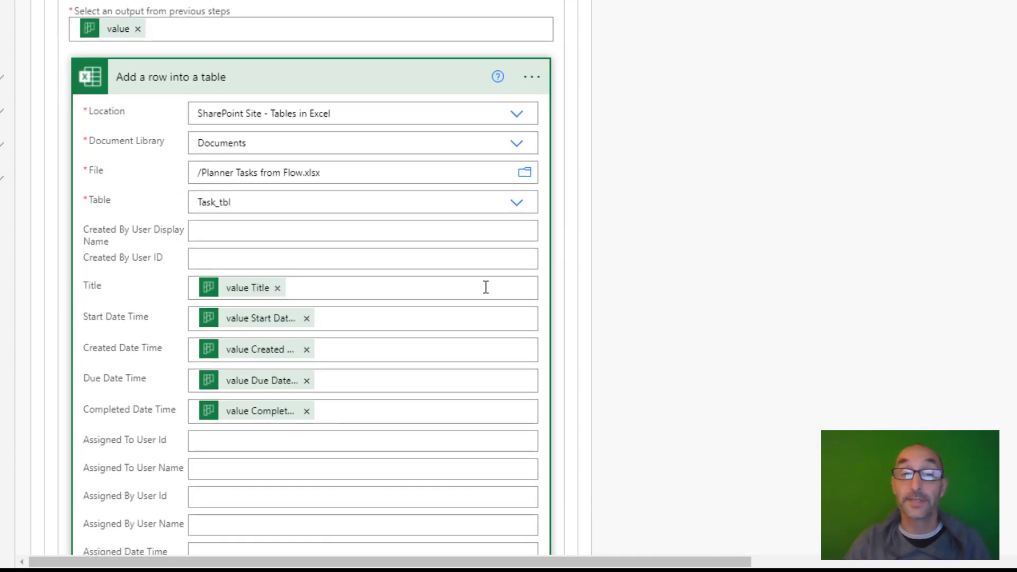
pyautogui.click(516, 115)
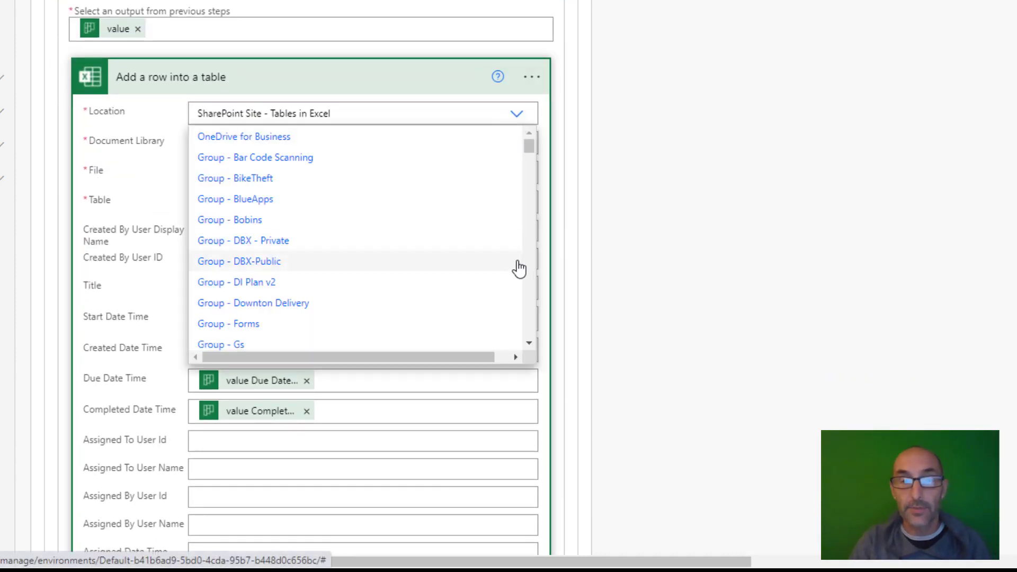
pyautogui.scroll(-8, 533, 271)
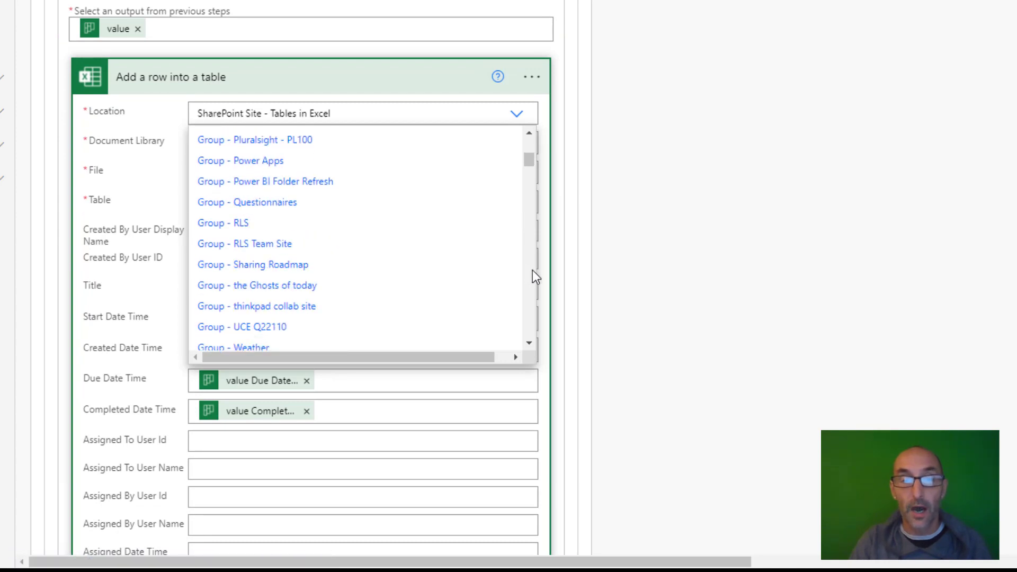
pyautogui.scroll(-3, 533, 273)
pyautogui.scroll(4, 523, 267)
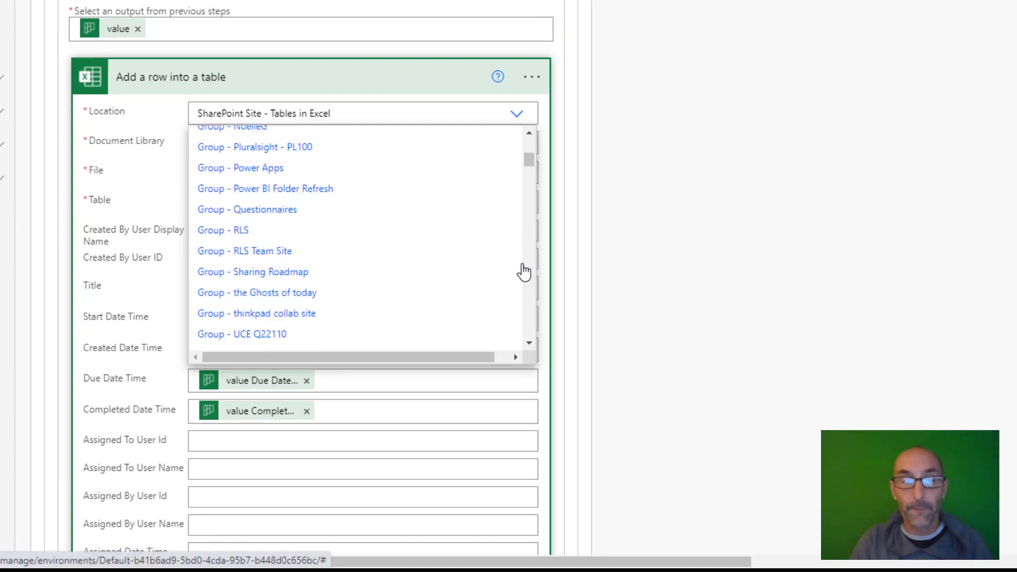
pyautogui.scroll(2, 523, 271)
pyautogui.scroll(-2, 386, 313)
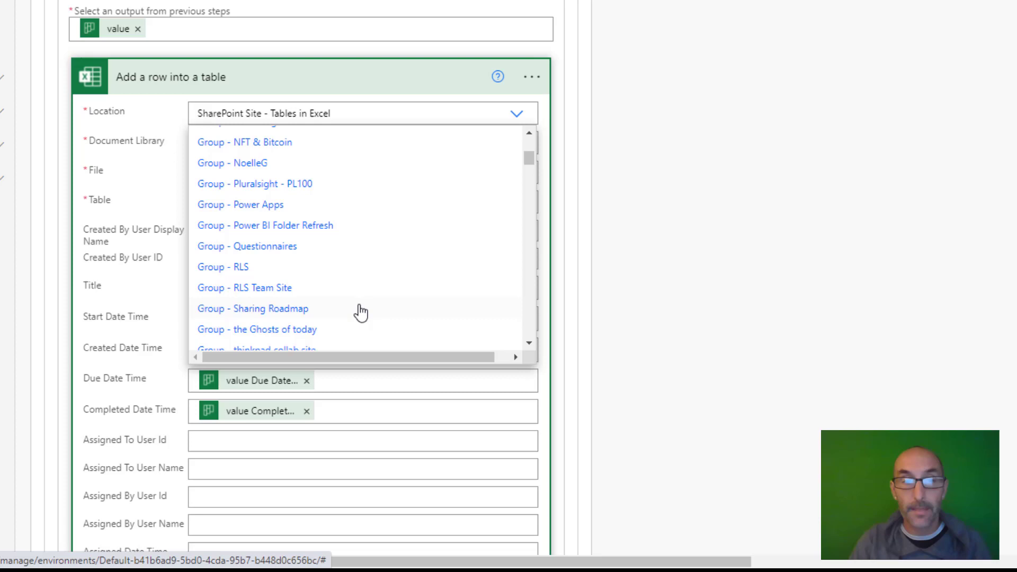
pyautogui.click(280, 298)
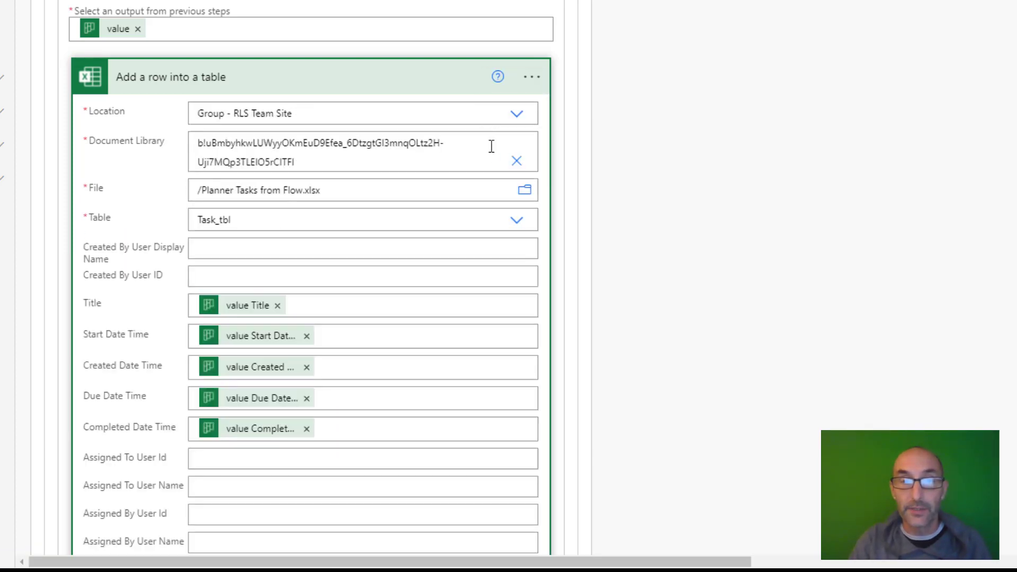
# Set the Document Library of "Add a row into a table" to Documents and its File to Planner Tasks from Flow.xlsx.
pyautogui.click(518, 164)
pyautogui.click(461, 170)
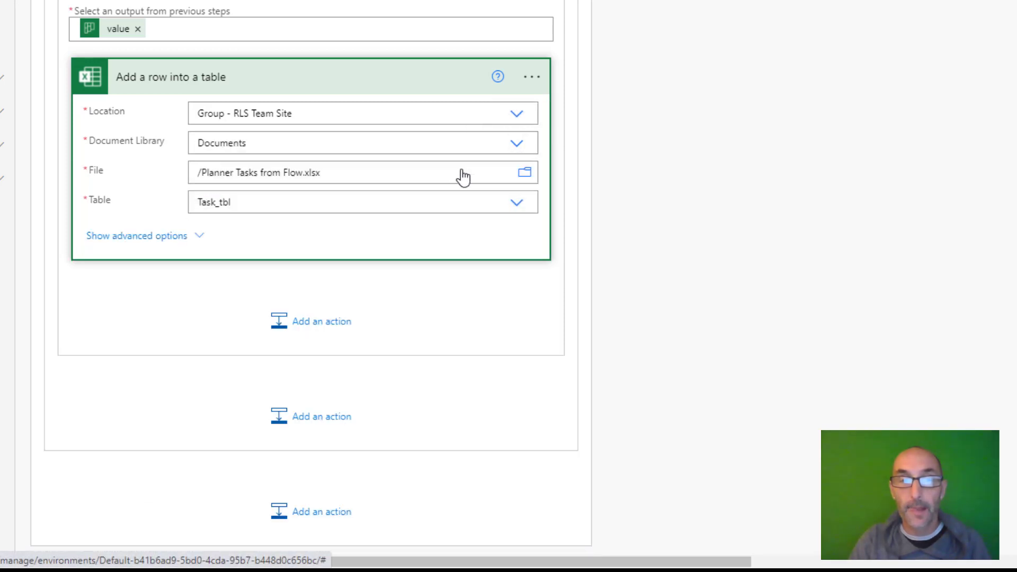
pyautogui.click(523, 212)
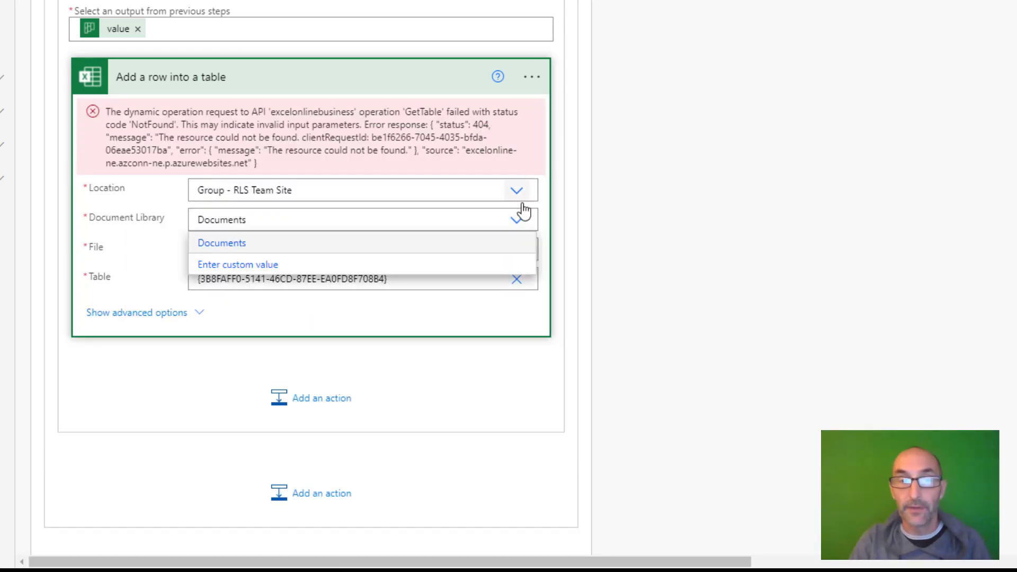
pyautogui.click(497, 248)
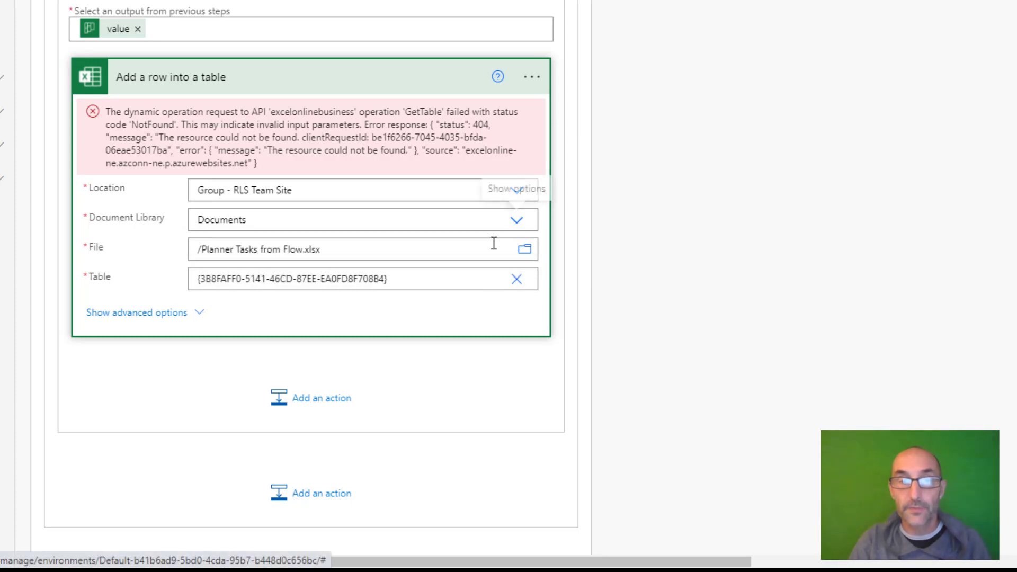
pyautogui.click(525, 252)
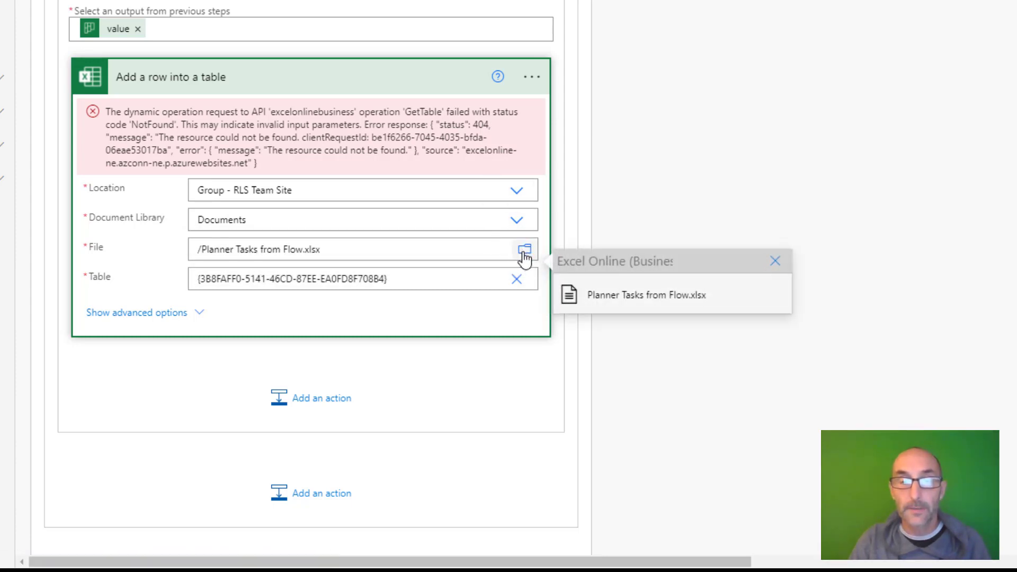
pyautogui.click(621, 296)
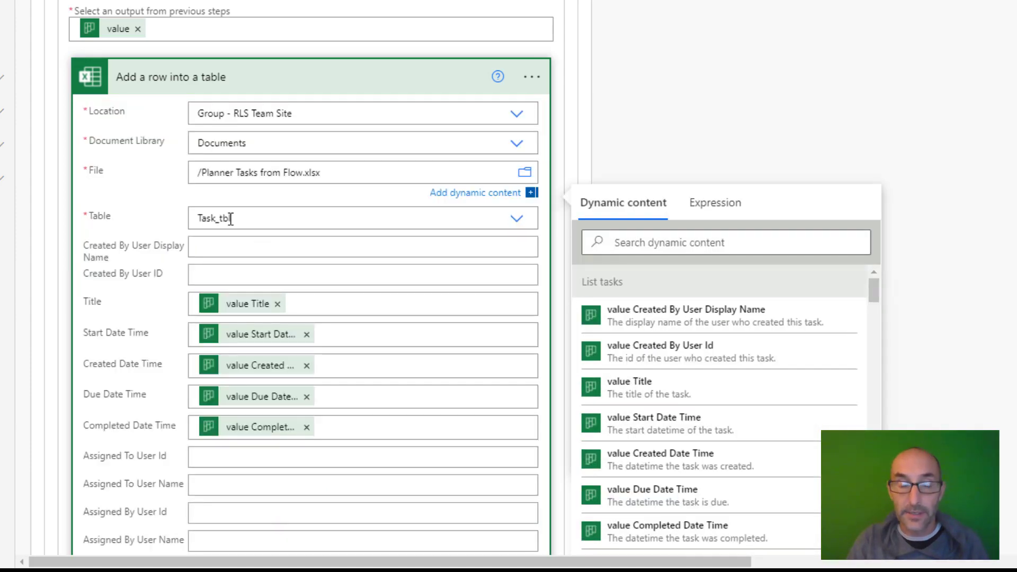
# Examine the Task_tbl column mappings, then the list-rows and delete-row settings in the Tasks, Assignments and Users branches.
pyautogui.scroll(-3, 349, 297)
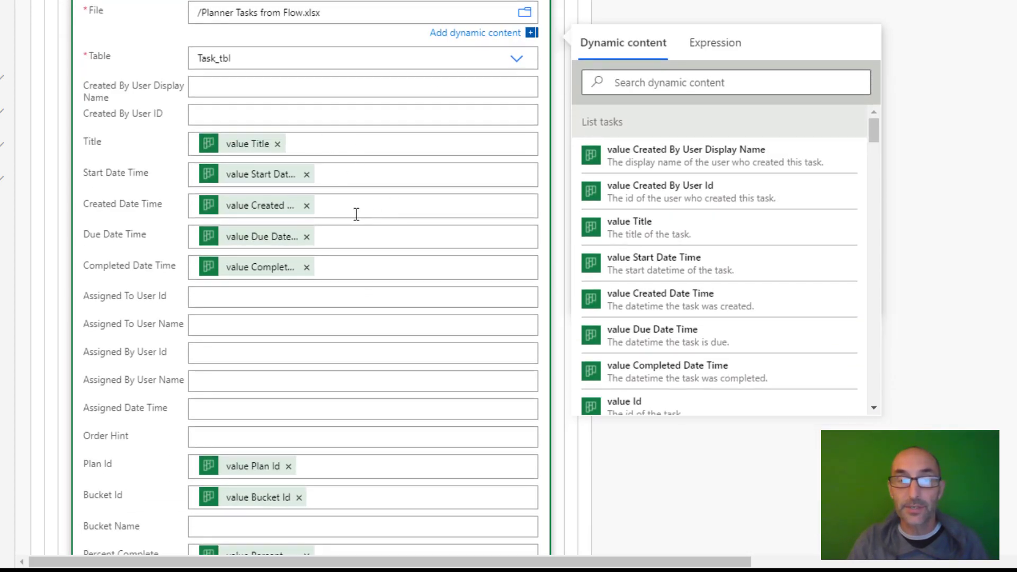
pyautogui.scroll(-10, 429, 302)
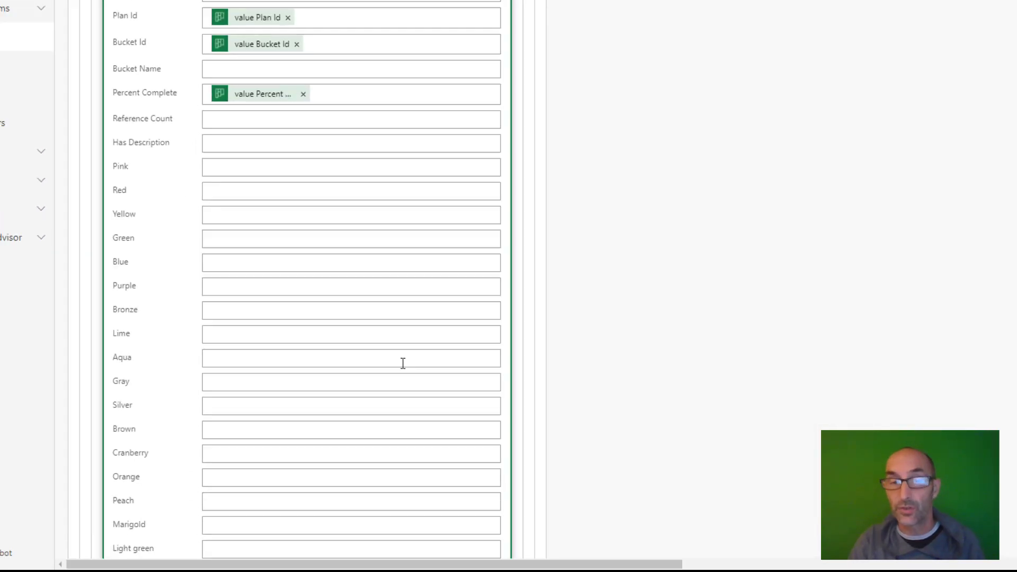
pyautogui.scroll(-5, 377, 416)
pyautogui.scroll(12, 378, 412)
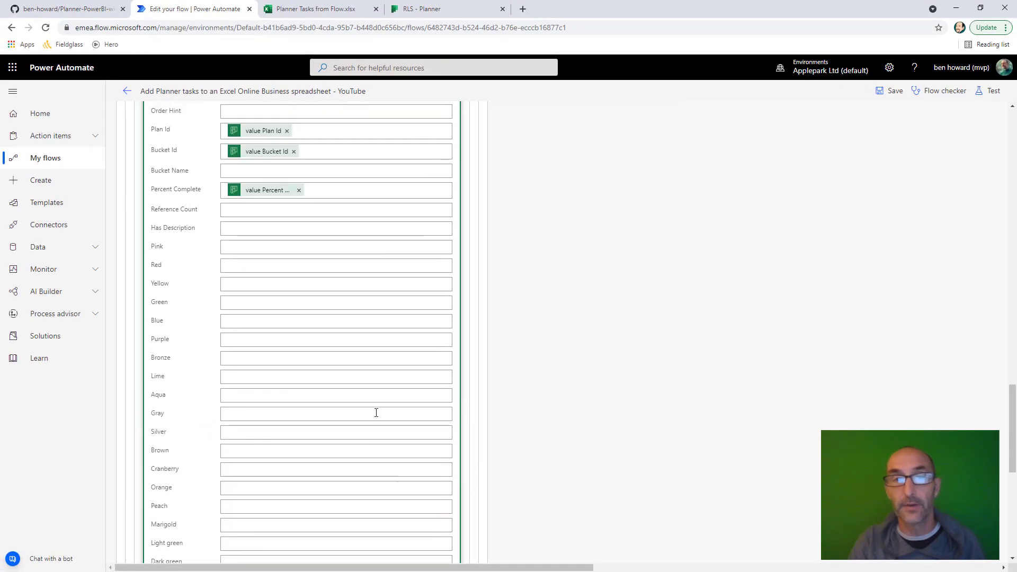
pyautogui.scroll(20, 376, 413)
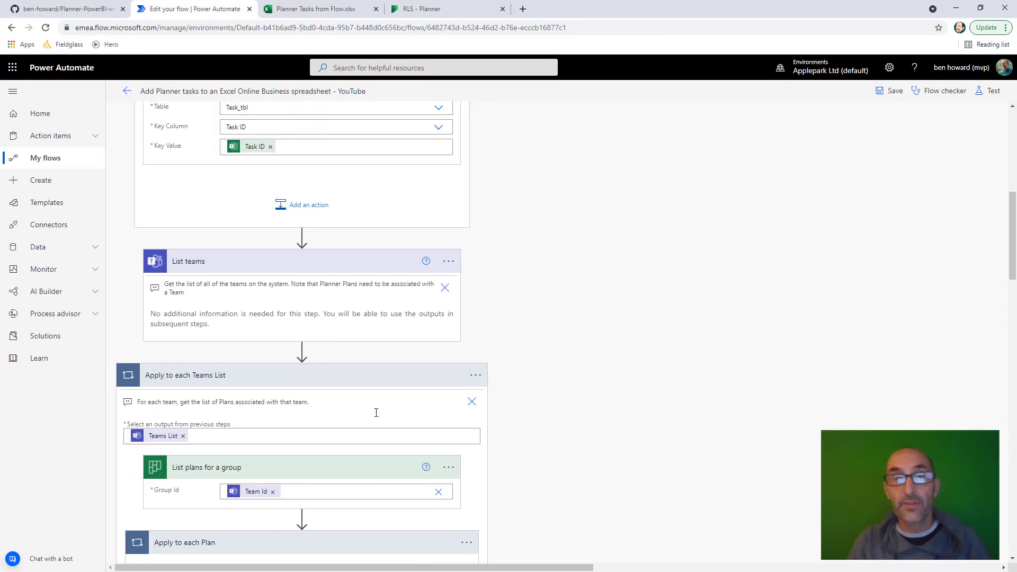
pyautogui.scroll(2, 376, 413)
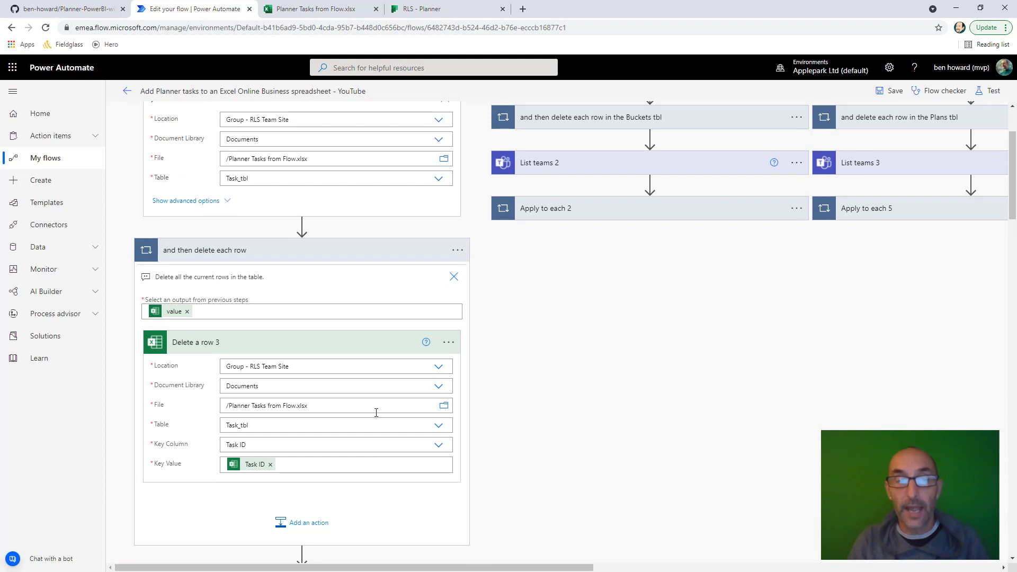
pyautogui.scroll(3, 376, 412)
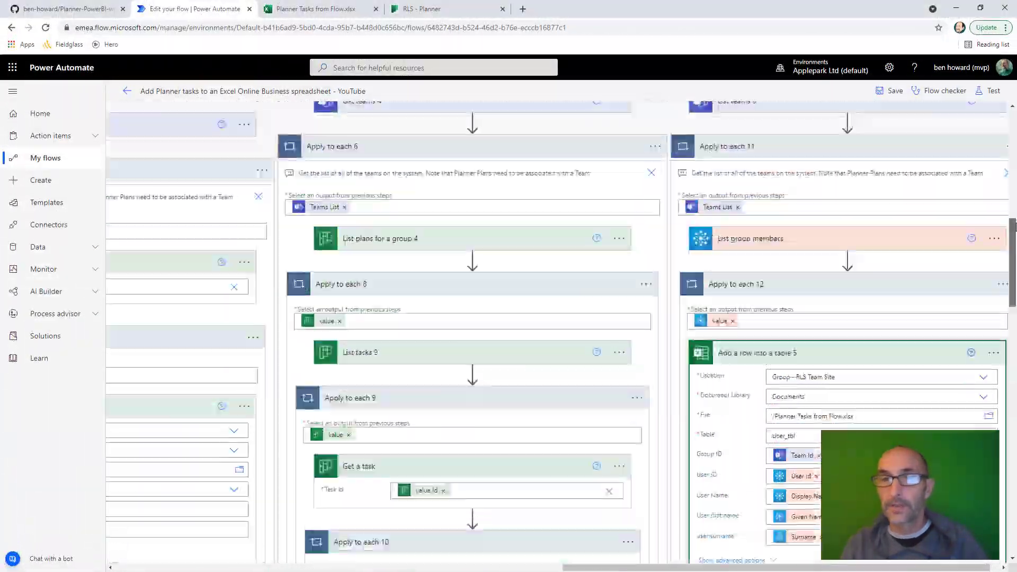
pyautogui.moveTo(1014, 225); pyautogui.dragTo(1013, 112)
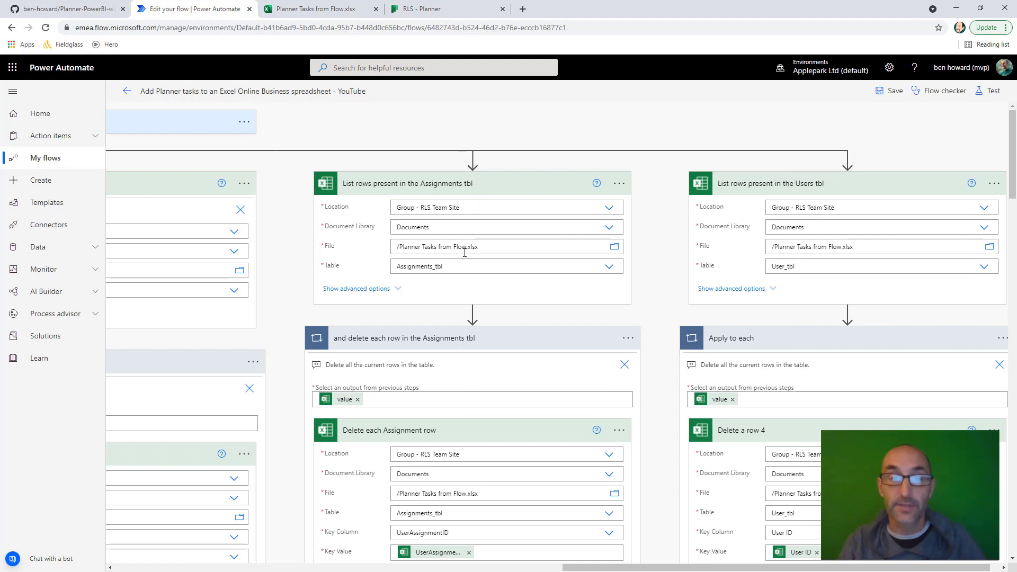
pyautogui.scroll(-5, 465, 253)
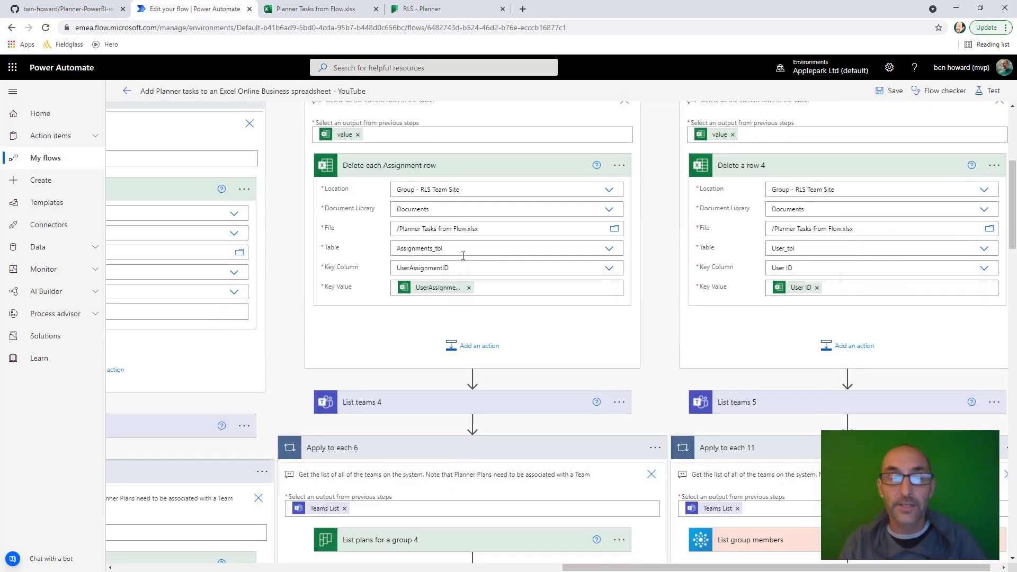
# Examine the row-adding, list-rows and delete-row settings in the Assignments, Users, Plans, Buckets and Tasks branches.
pyautogui.scroll(-10, 462, 256)
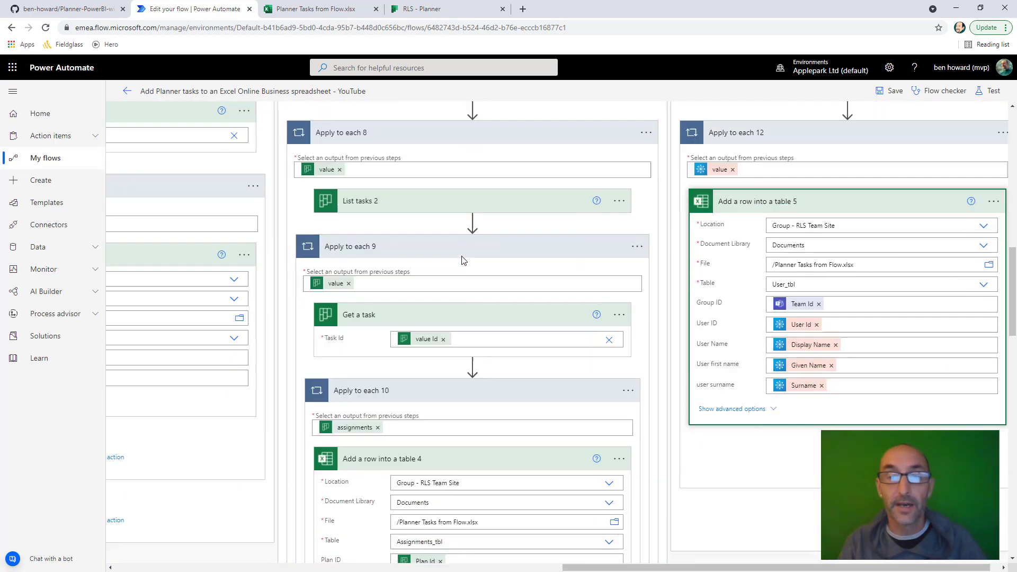
pyautogui.scroll(-5, 461, 260)
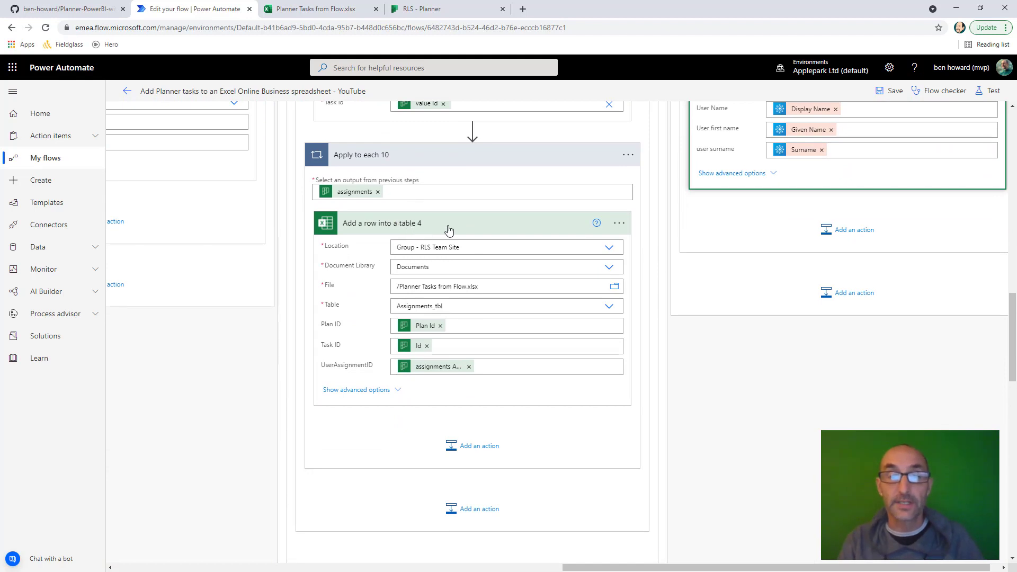
pyautogui.scroll(5, 461, 300)
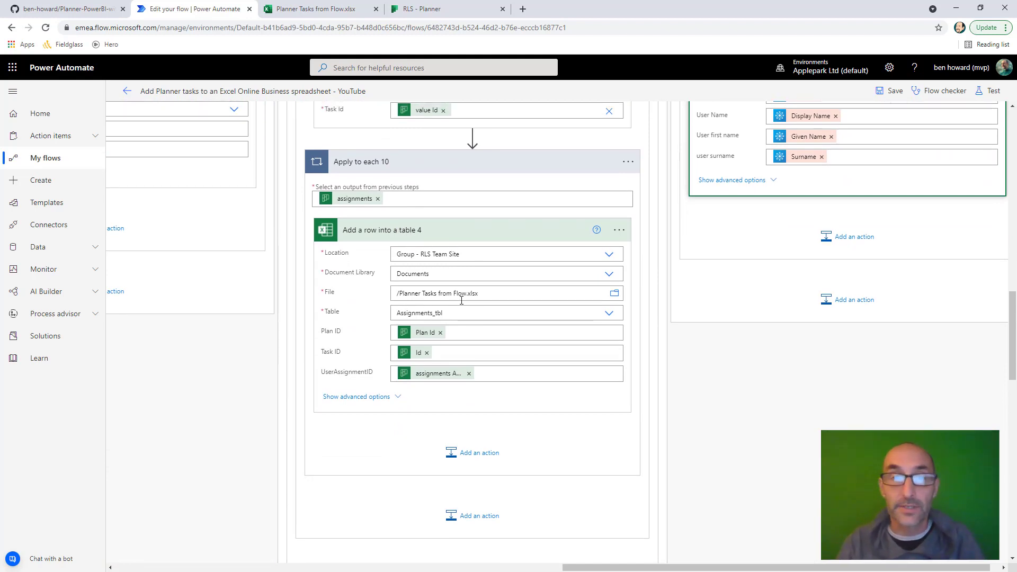
pyautogui.scroll(15, 461, 301)
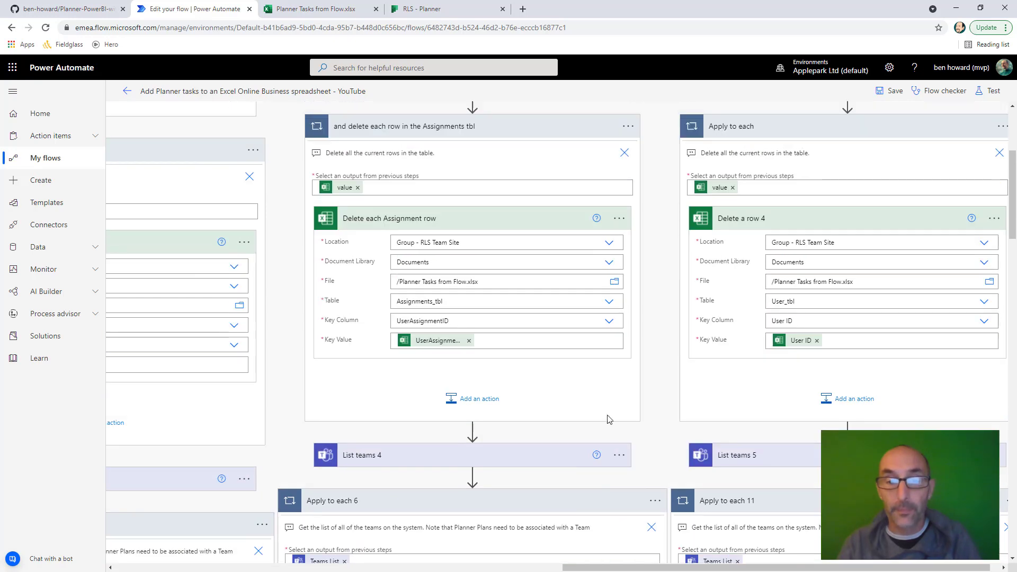
pyautogui.moveTo(641, 567); pyautogui.dragTo(405, 556)
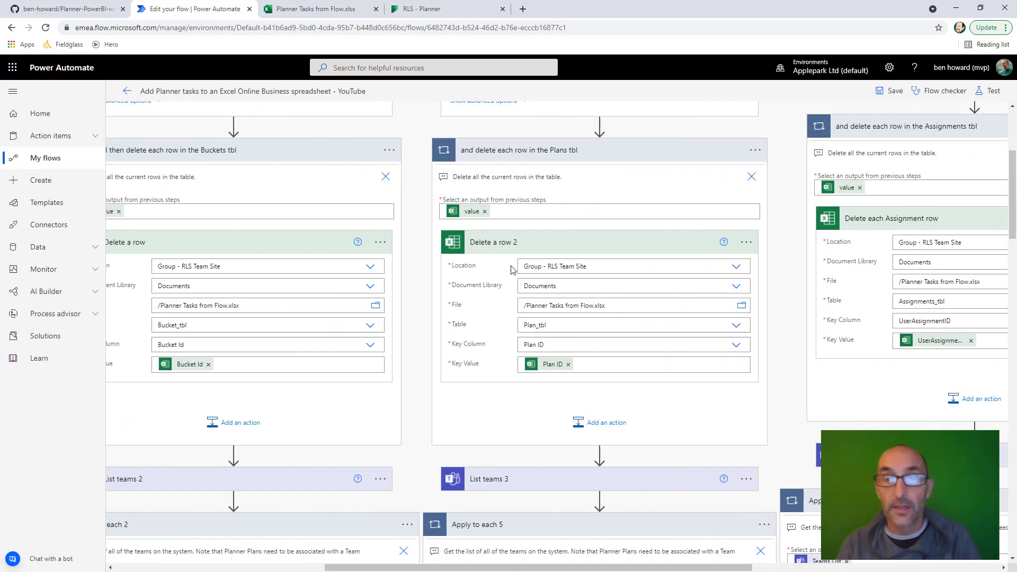
pyautogui.scroll(4, 581, 376)
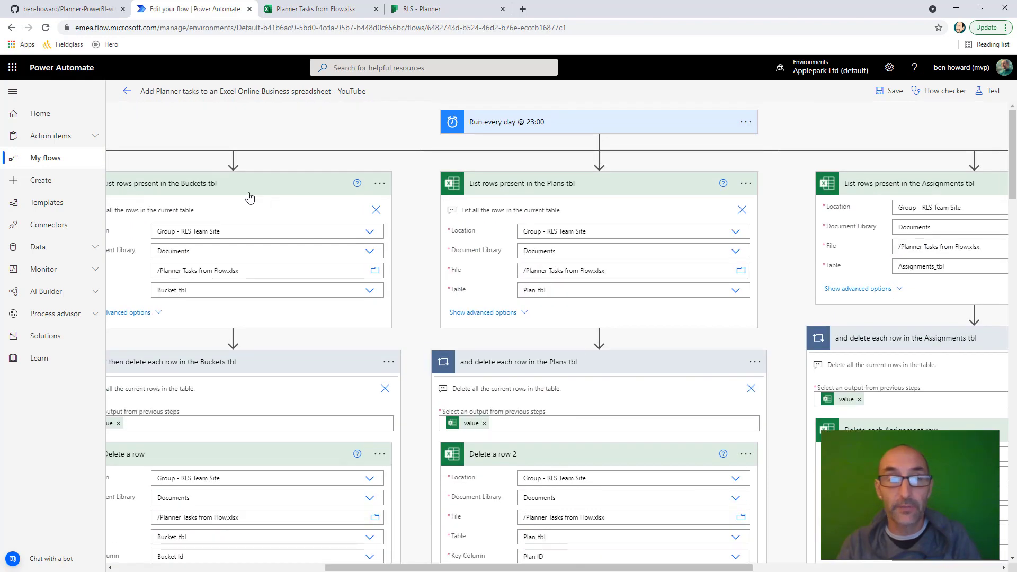
pyautogui.moveTo(459, 568); pyautogui.dragTo(337, 532)
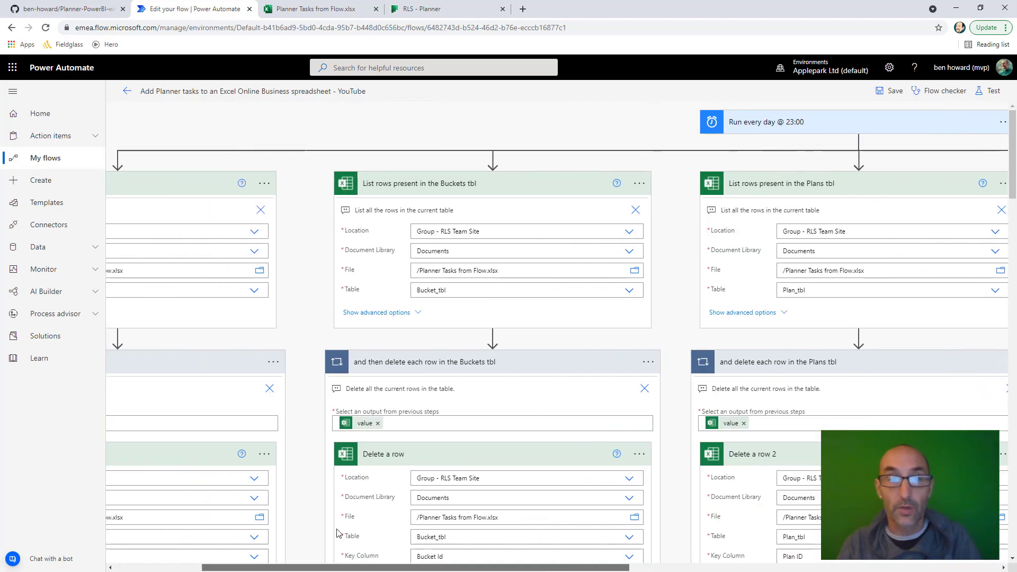
pyautogui.hscroll(-3, 337, 532)
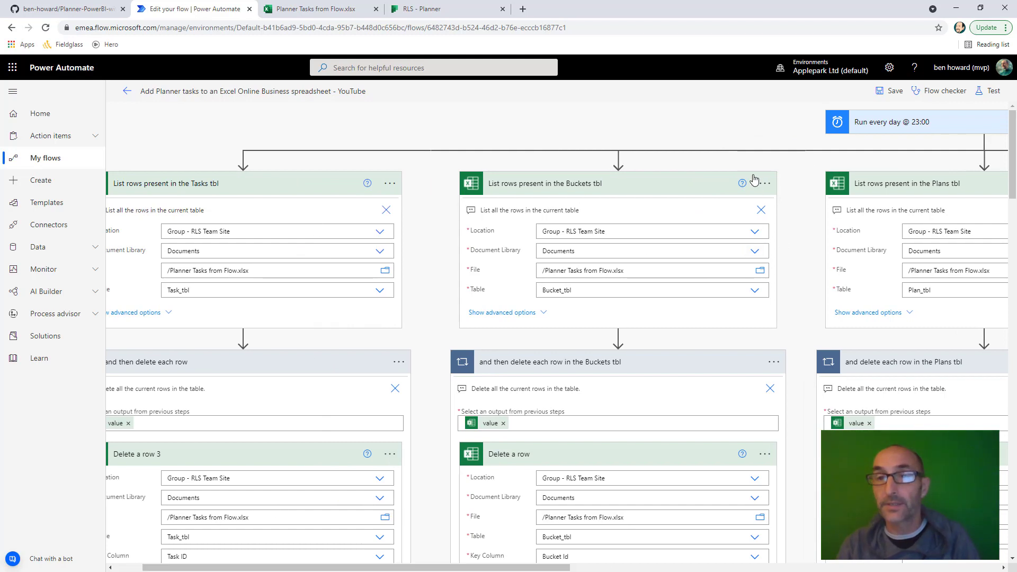
# Save the flow and start a manual test run of it.
pyautogui.click(887, 96)
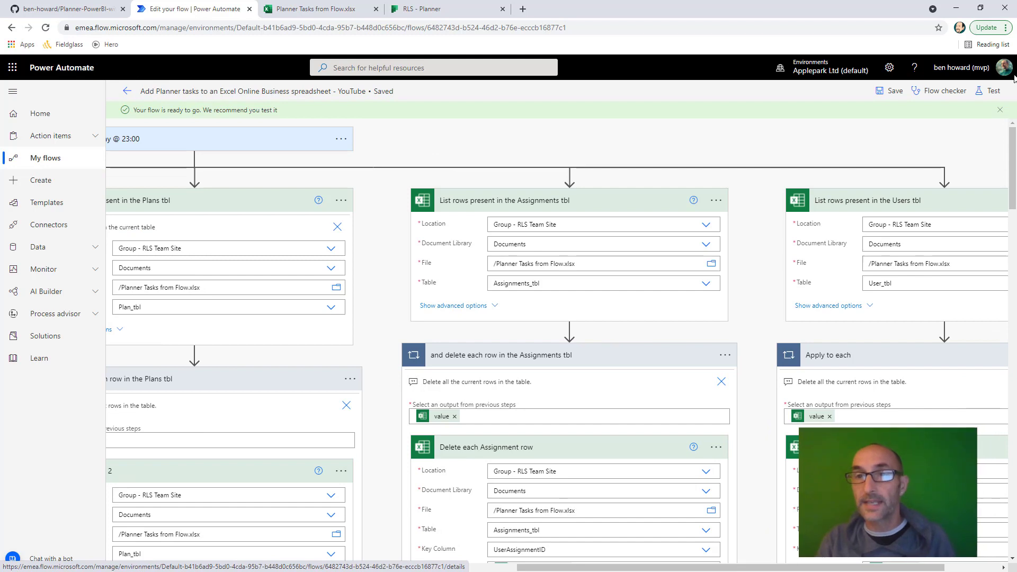
pyautogui.click(993, 96)
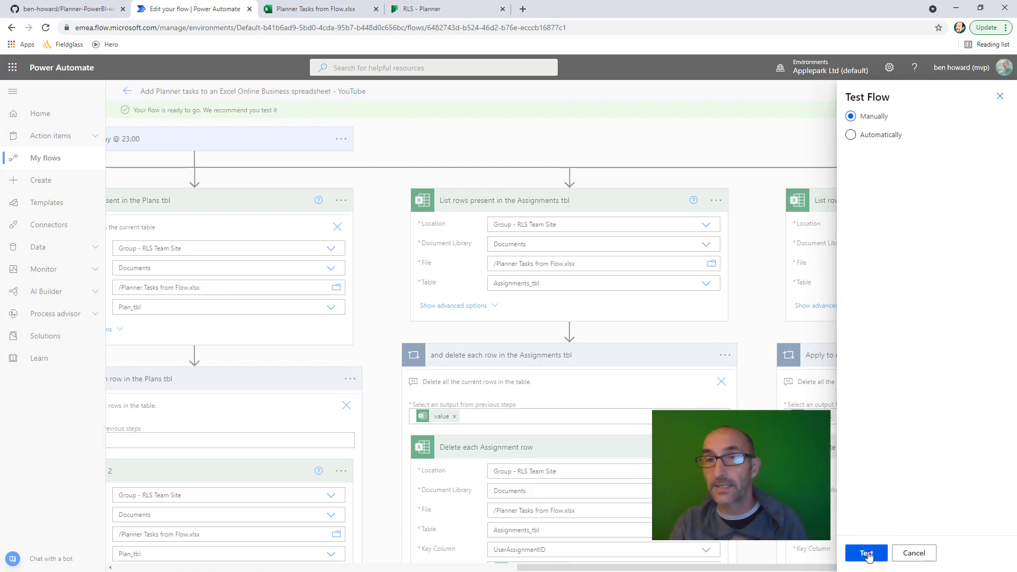
pyautogui.click(866, 554)
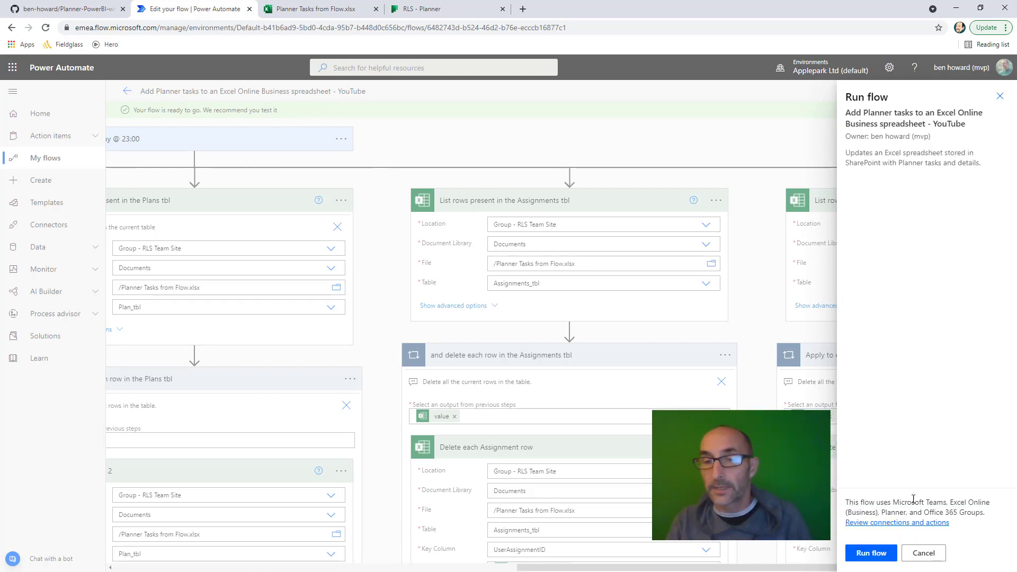
pyautogui.click(874, 555)
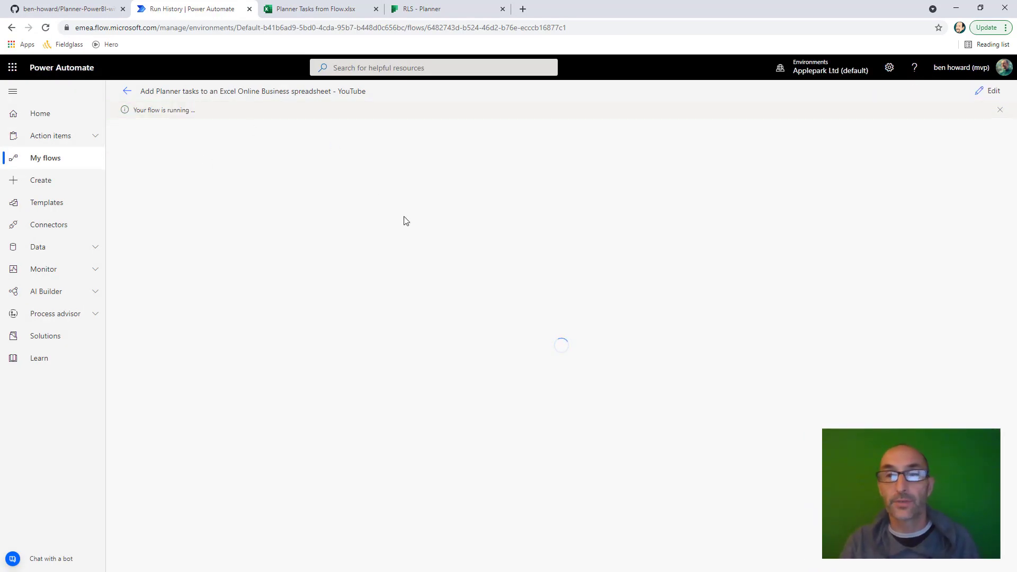
# Place the Planner Tasks from Flow.xlsx workbook in its own half-screen window and check the progress of the flow's branches.
pyautogui.moveTo(340, 10); pyautogui.dragTo(341, 90)
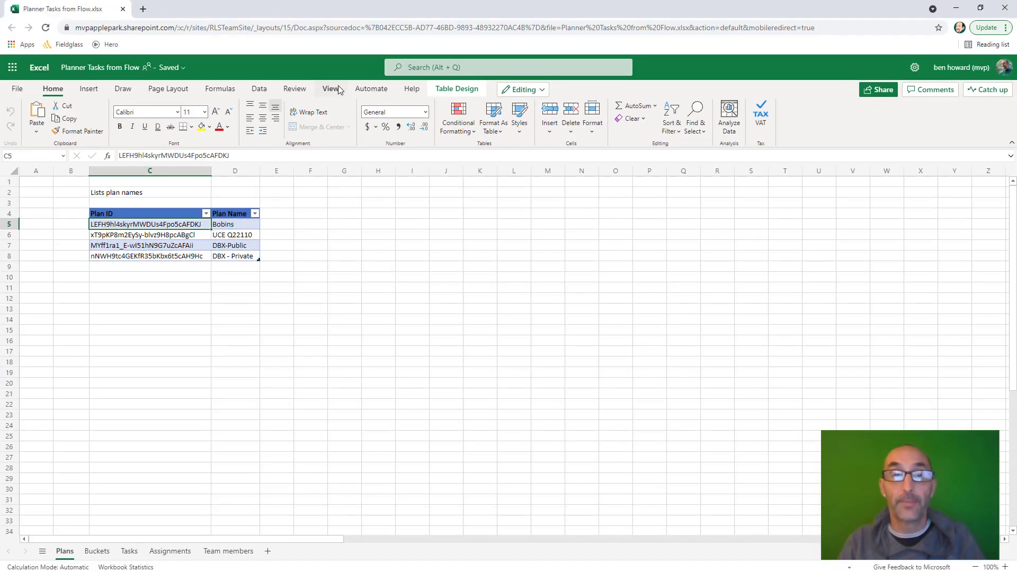
pyautogui.press('super+Right')
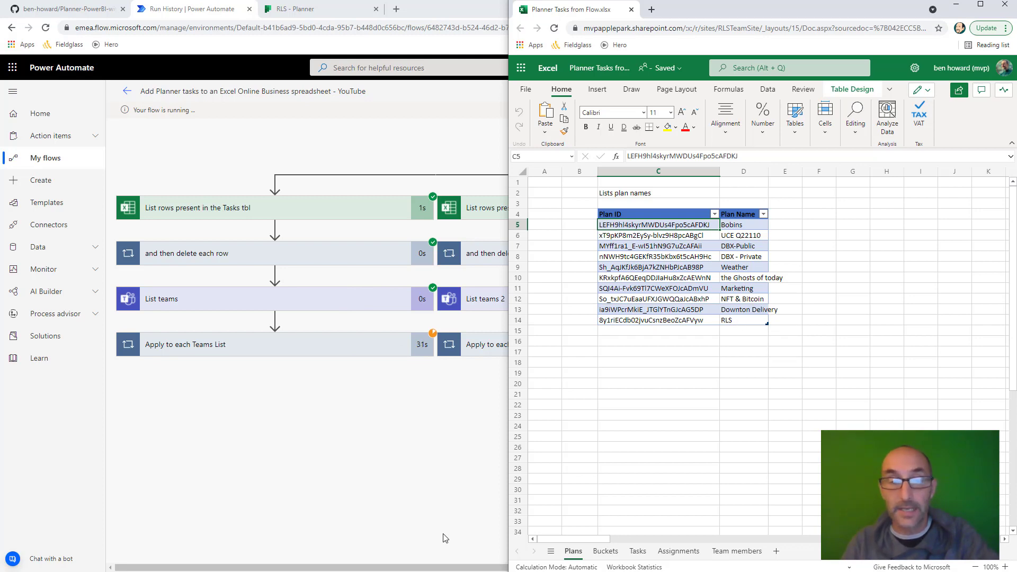
pyautogui.click(369, 471)
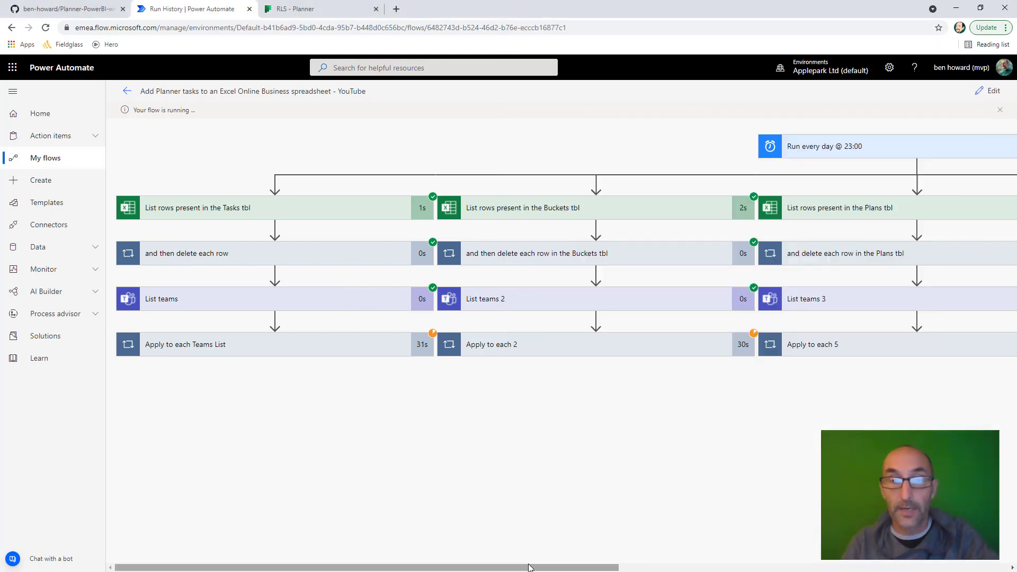
pyautogui.moveTo(530, 566); pyautogui.dragTo(488, 568)
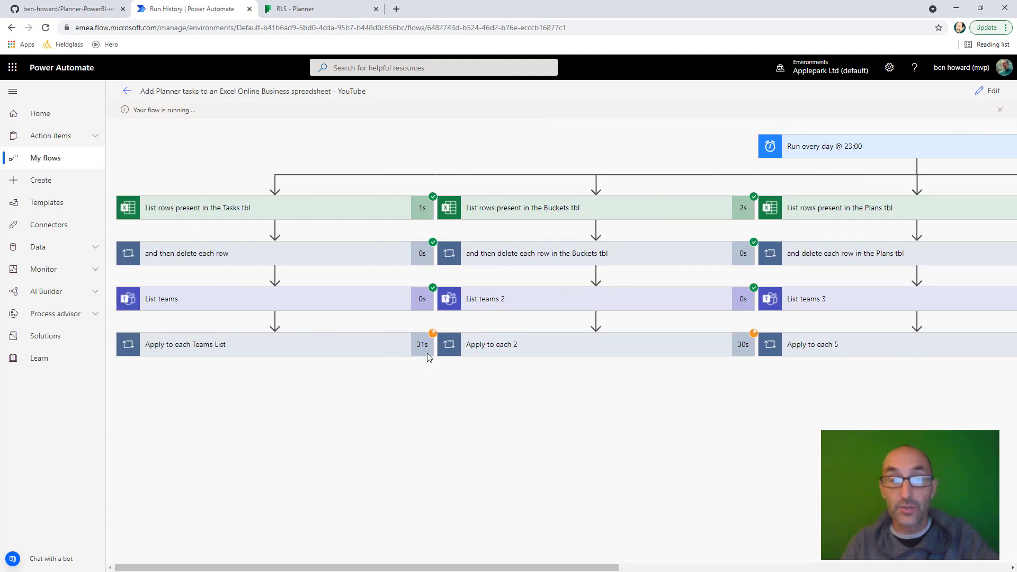
pyautogui.moveTo(605, 568); pyautogui.dragTo(782, 568)
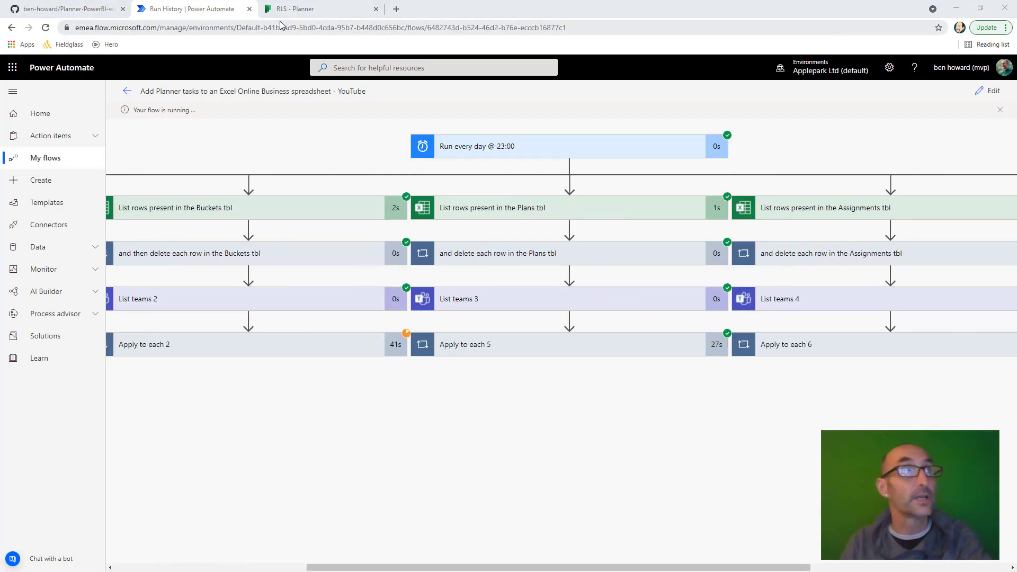
# Switch to the workbook and examine the task columns on its Tasks sheet.
pyautogui.hotkey('alt', 'Tab')
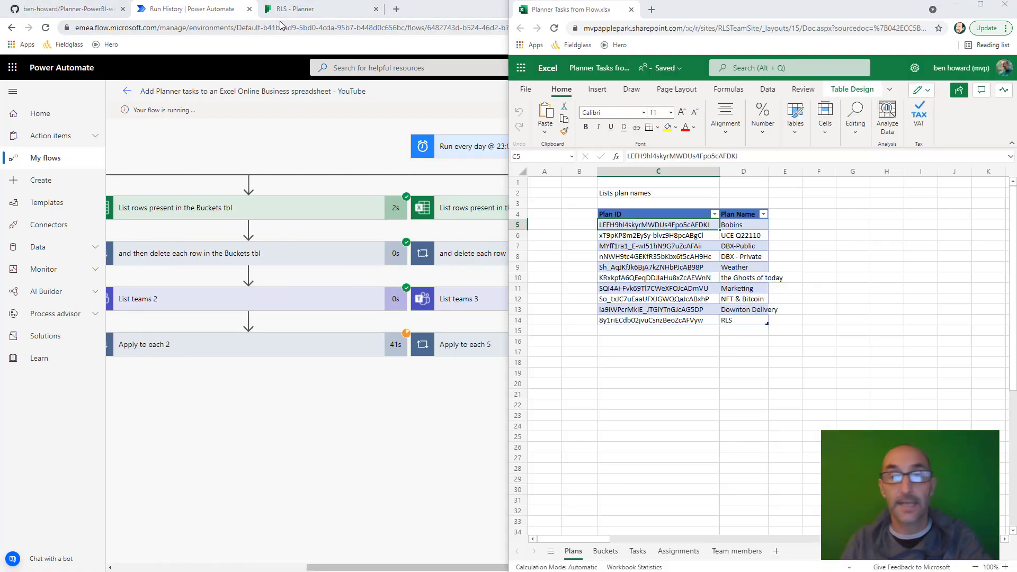
pyautogui.click(638, 551)
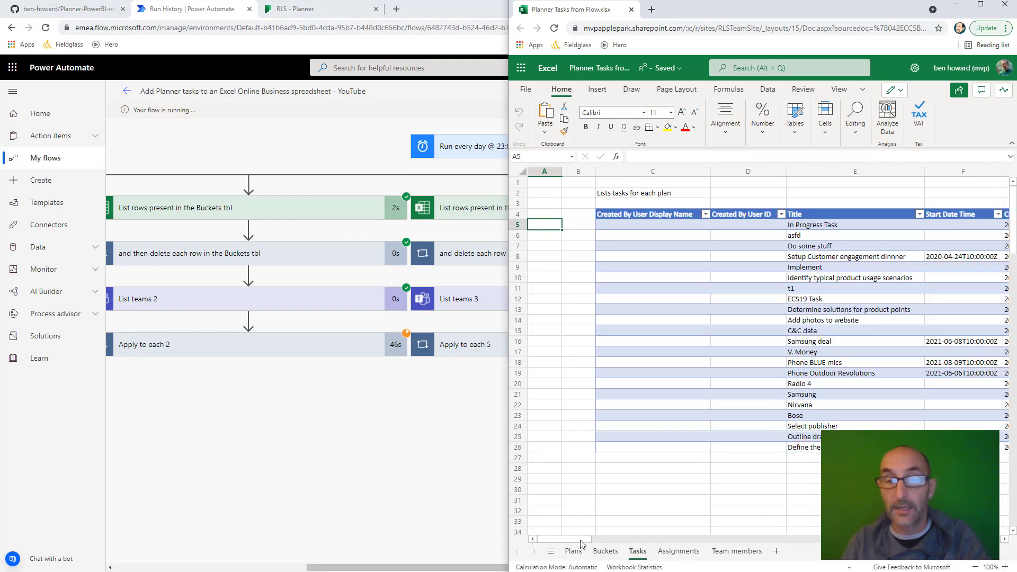
pyautogui.moveTo(580, 539); pyautogui.dragTo(607, 541)
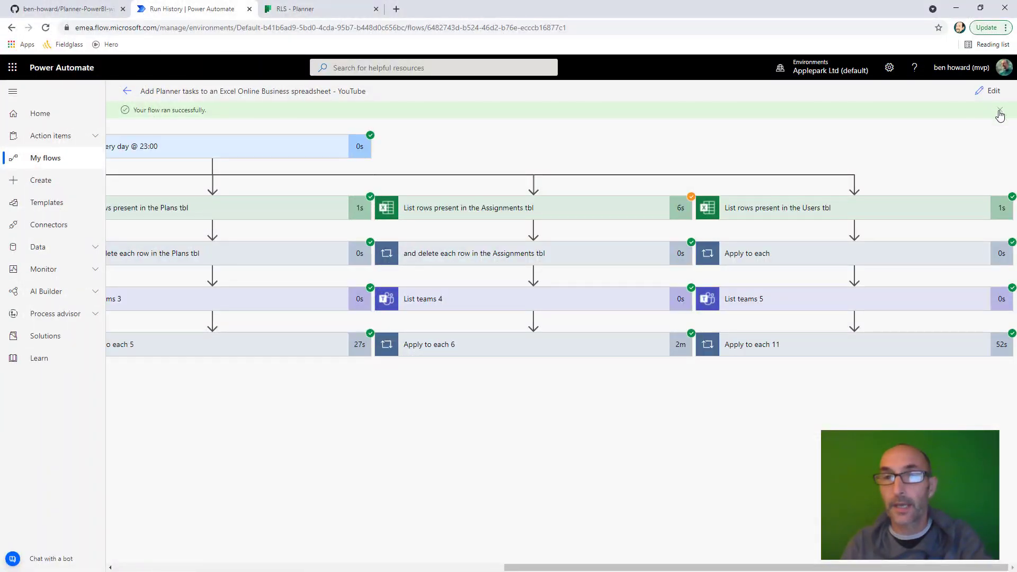
# Dismiss the run notification, return to the flow's details page and run the flow again.
pyautogui.click(999, 114)
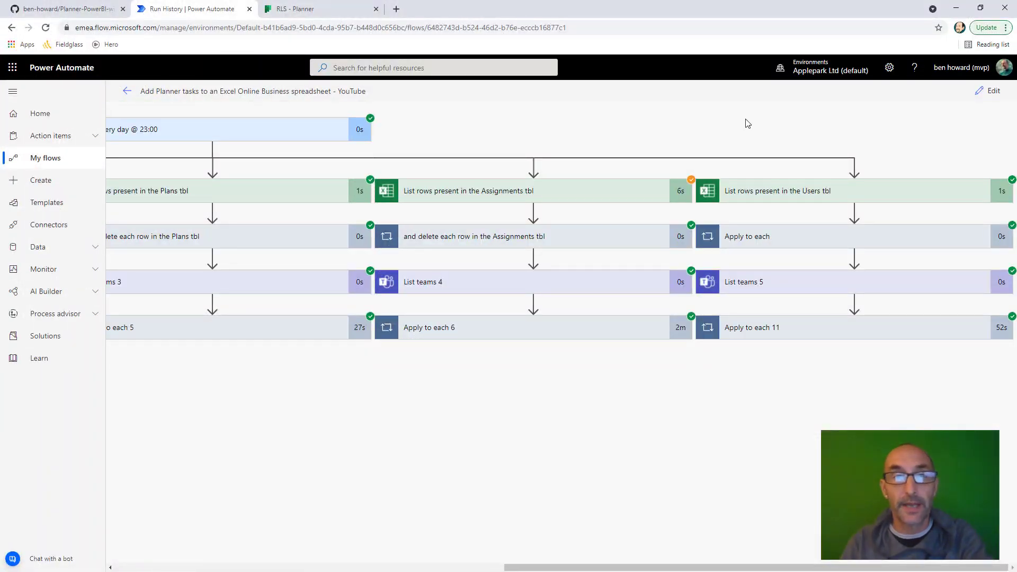
pyautogui.click(127, 95)
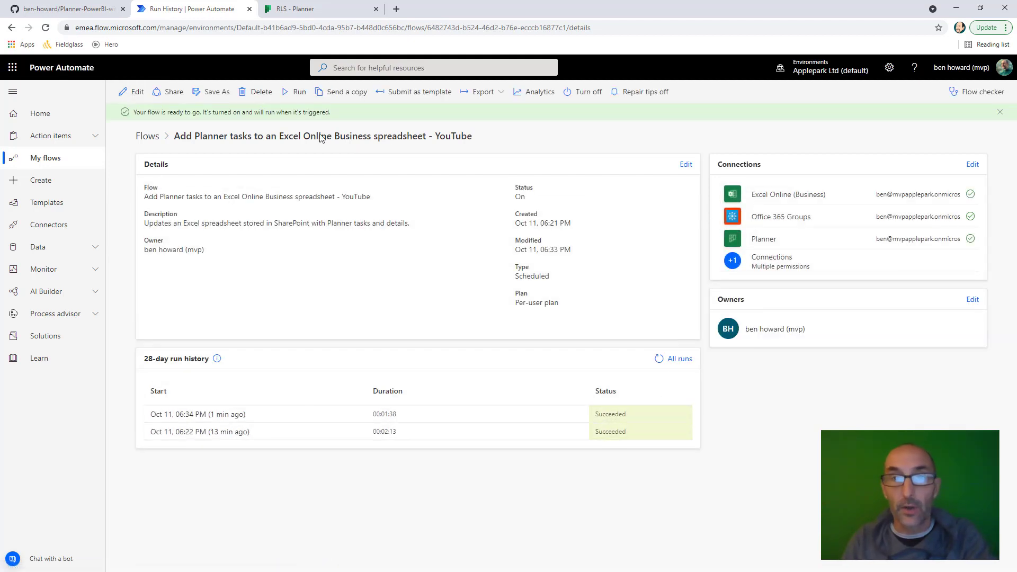
pyautogui.click(297, 93)
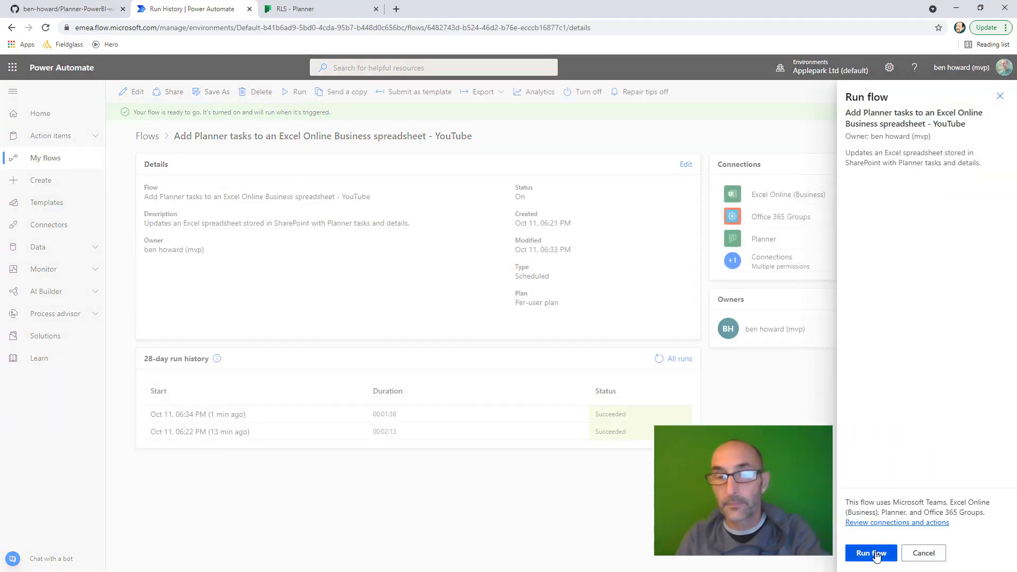
pyautogui.click(874, 553)
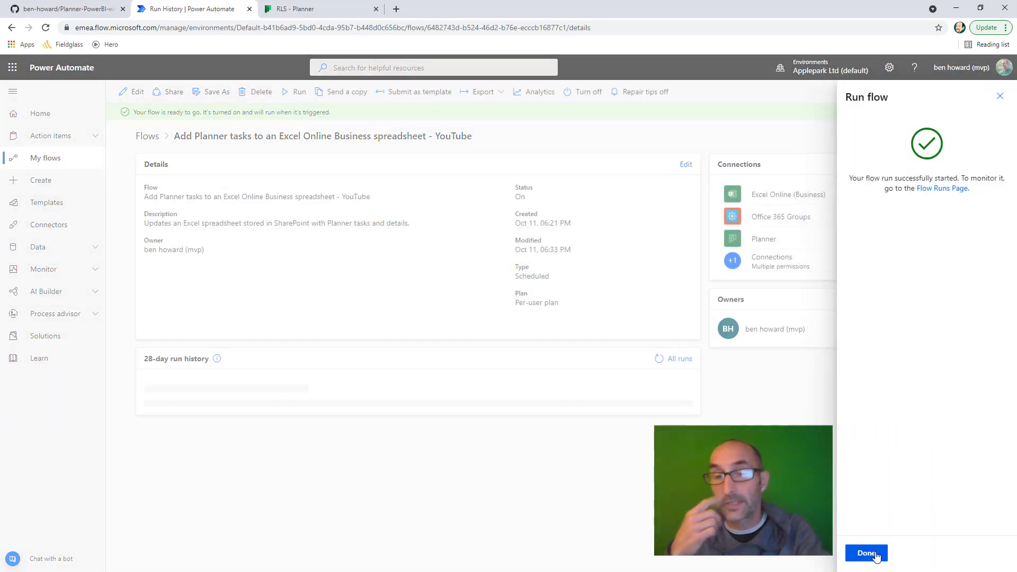
# Open the running flow run from the Flow Runs Page and view it alongside the workbook's Tasks sheet.
pyautogui.click(939, 189)
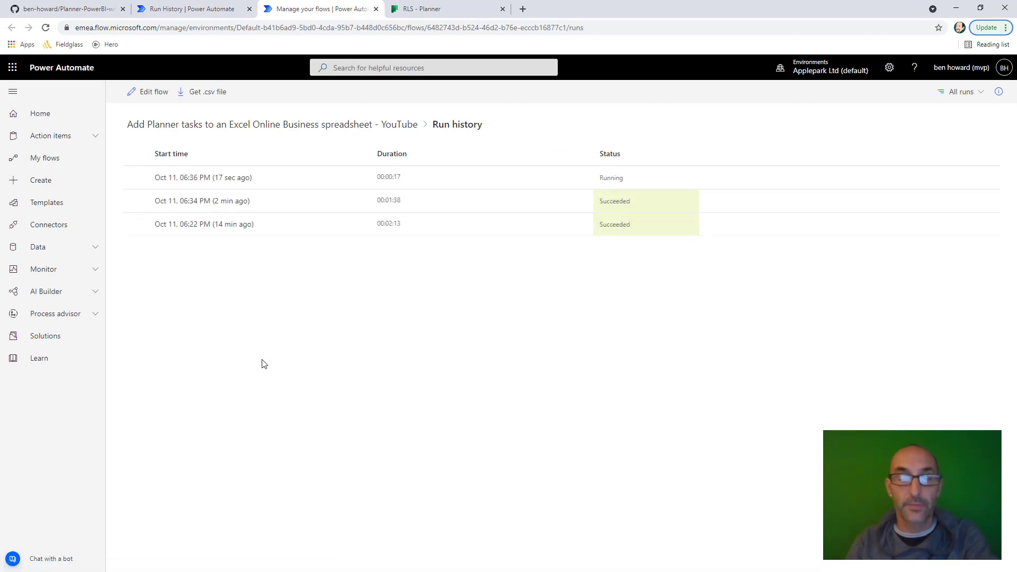
pyautogui.click(230, 179)
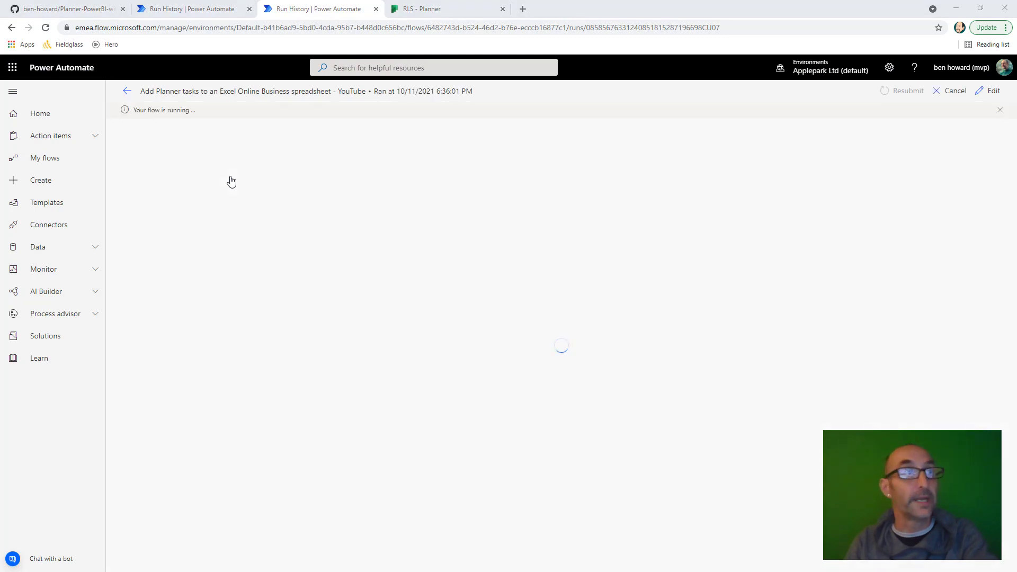
pyautogui.hotkey('alt', 'Tab')
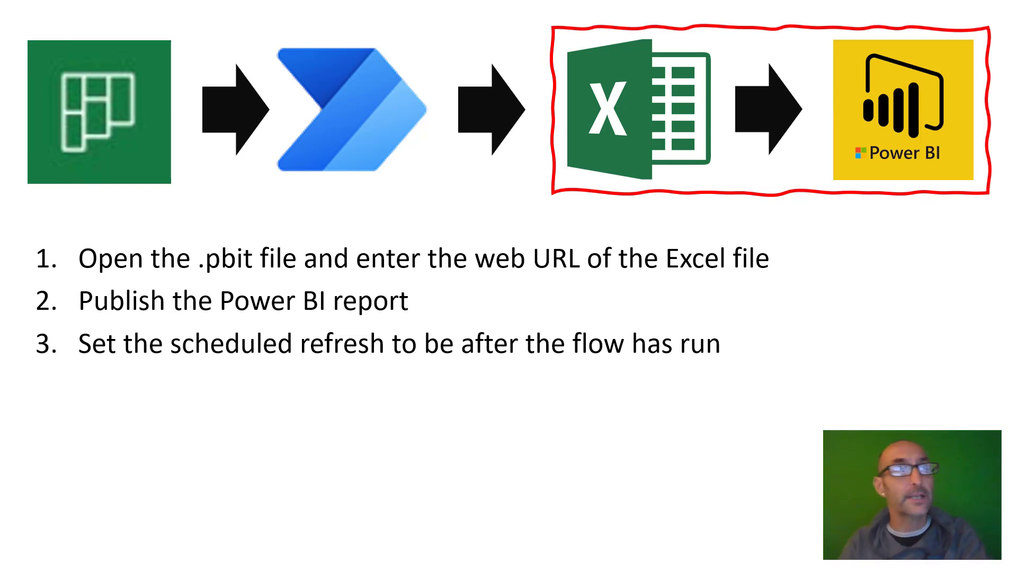
pyautogui.hotkey('alt', 'Tab')
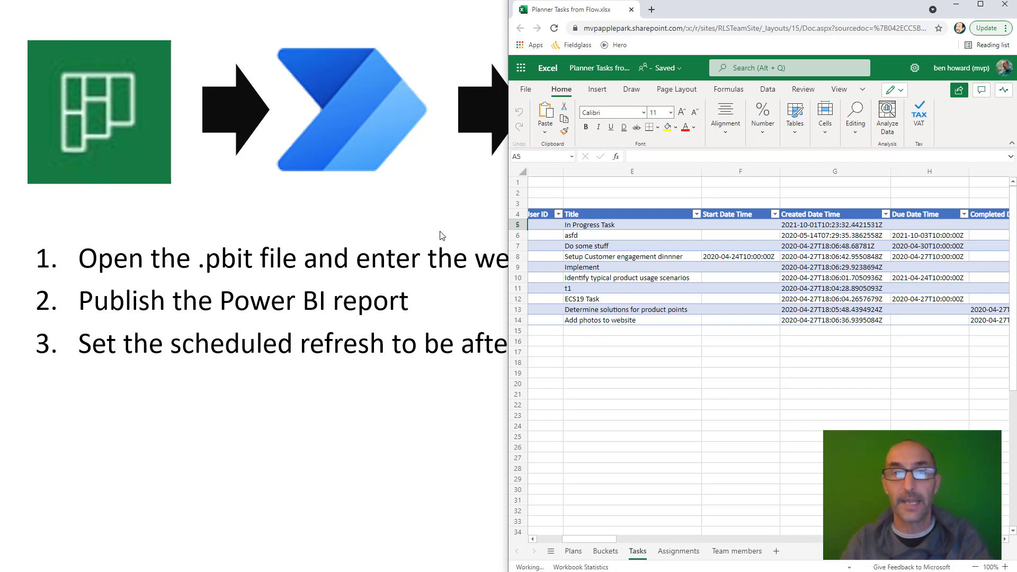
pyautogui.hotkey('alt', 'Tab')
pyautogui.hotkey('alt', 'Tab')
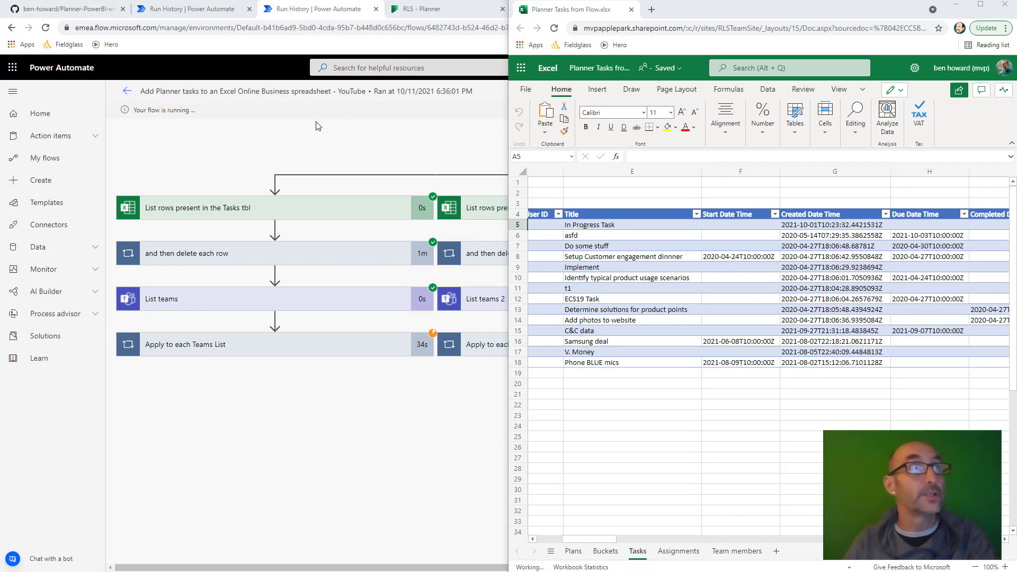
# Switch to the Planner-PowerBI-with-PowerAutomate-main folder and open Planner Report v0.1.pbit in Power BI Desktop.
pyautogui.hotkey('alt', 'Tab')
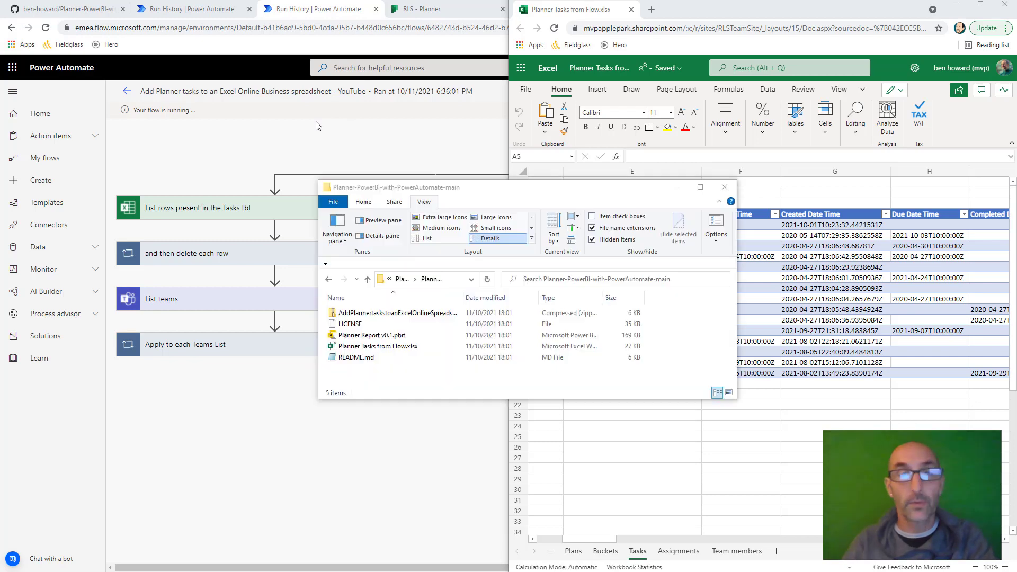
pyautogui.click(396, 336)
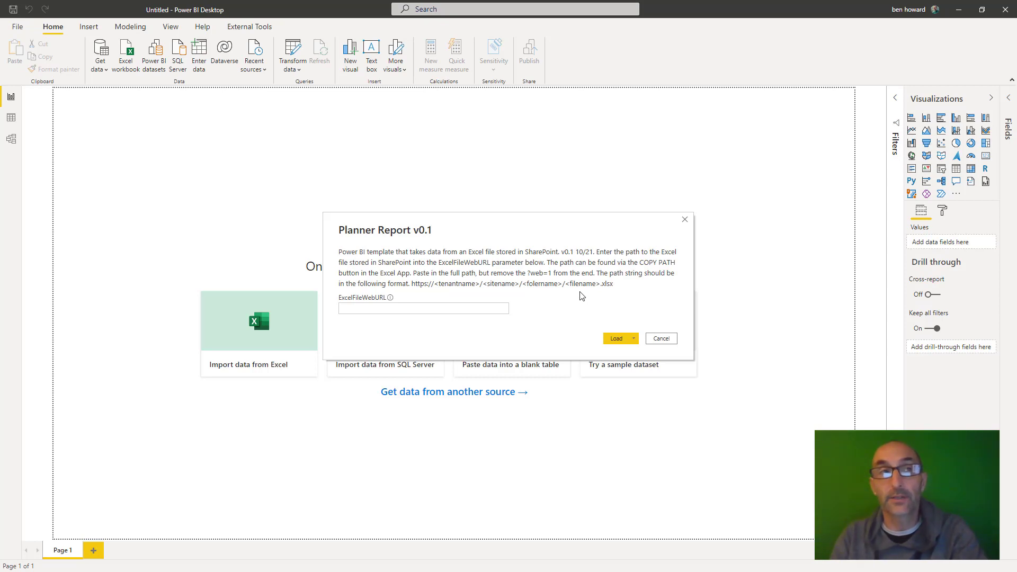
# Switch to the Planner Tasks from Flow.xlsx workbook, maximize its window and open it in desktop Excel.
pyautogui.hotkey('alt', 'Tab')
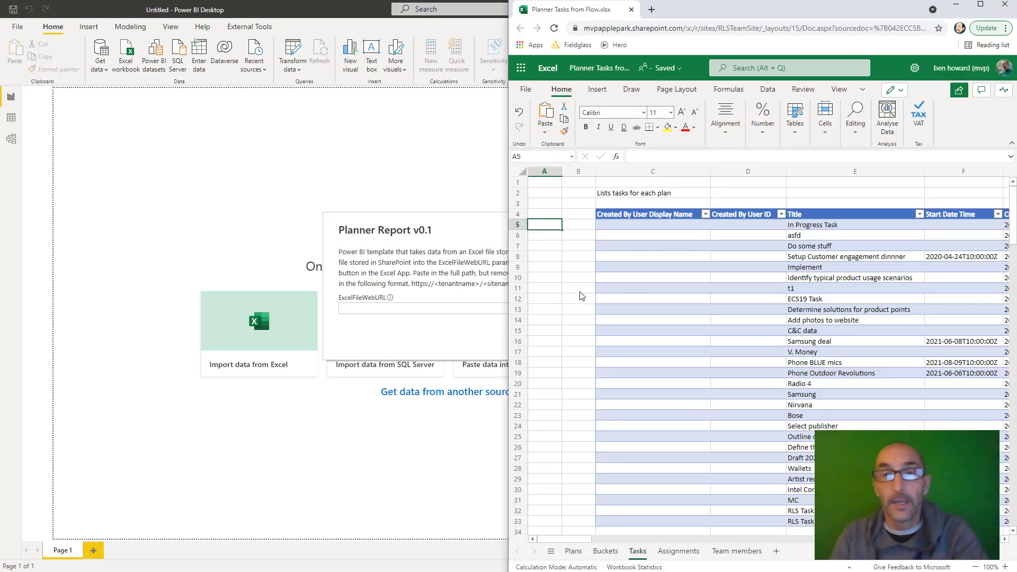
pyautogui.click(981, 5)
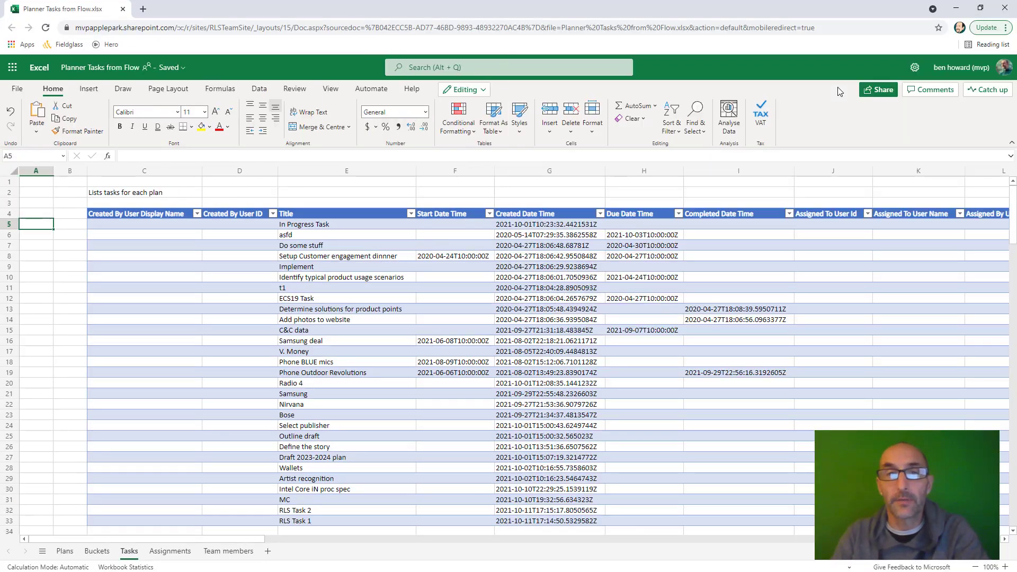
pyautogui.click(477, 89)
pyautogui.click(487, 165)
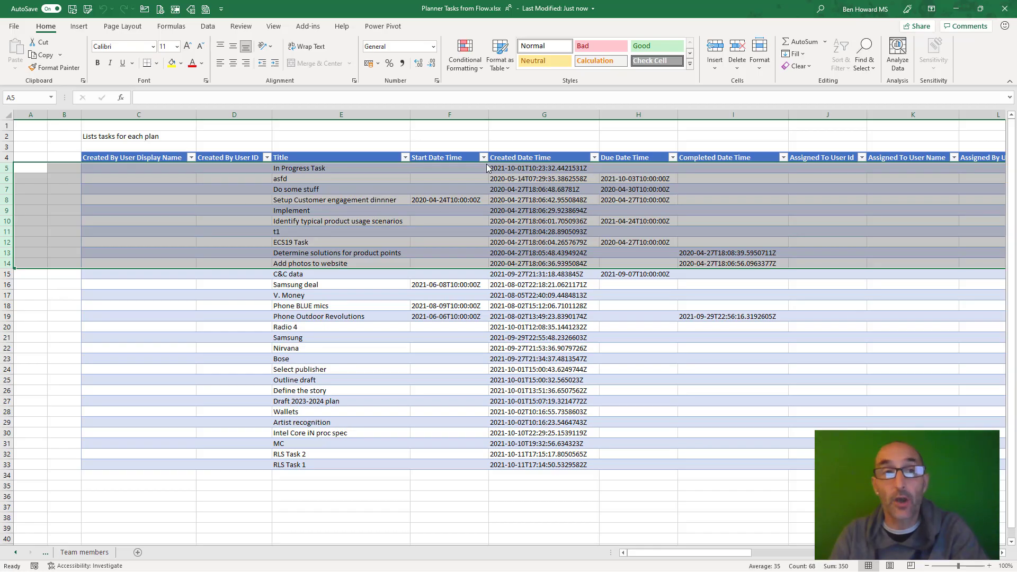
# Copy the workbook's SharePoint path from its file information, and close the workbook in both Excel and the browser.
pyautogui.click(14, 29)
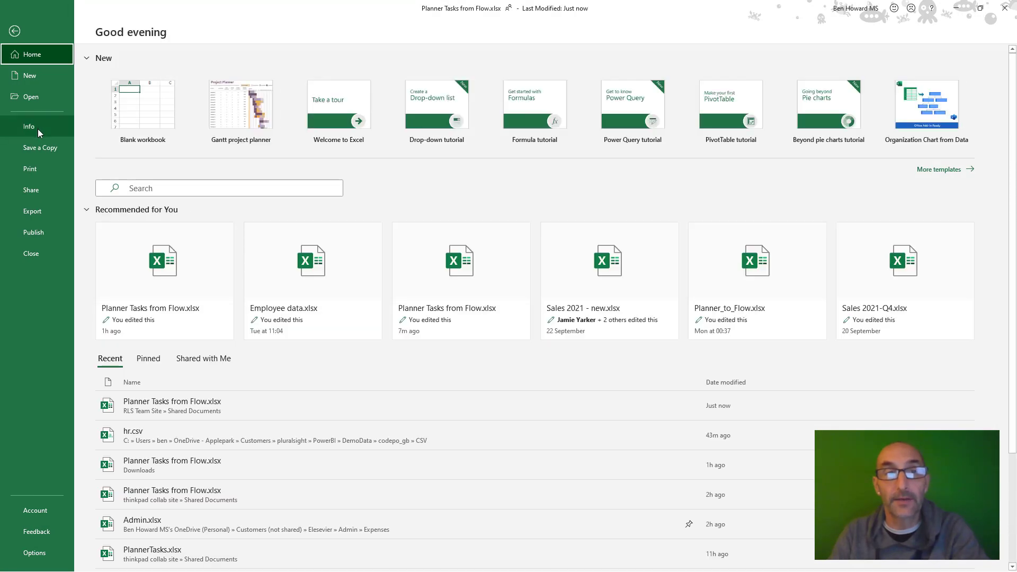
pyautogui.click(37, 129)
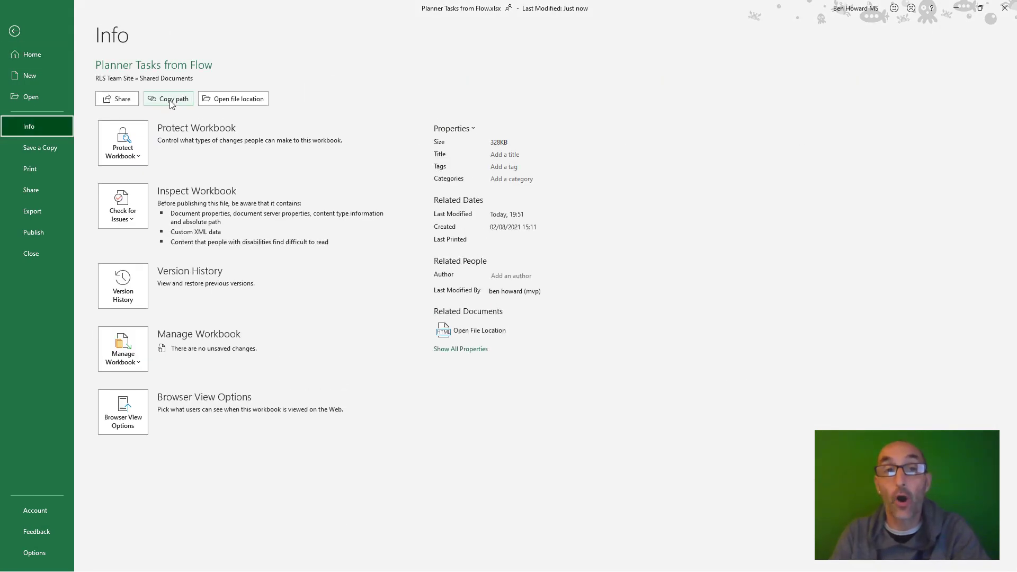
pyautogui.click(171, 102)
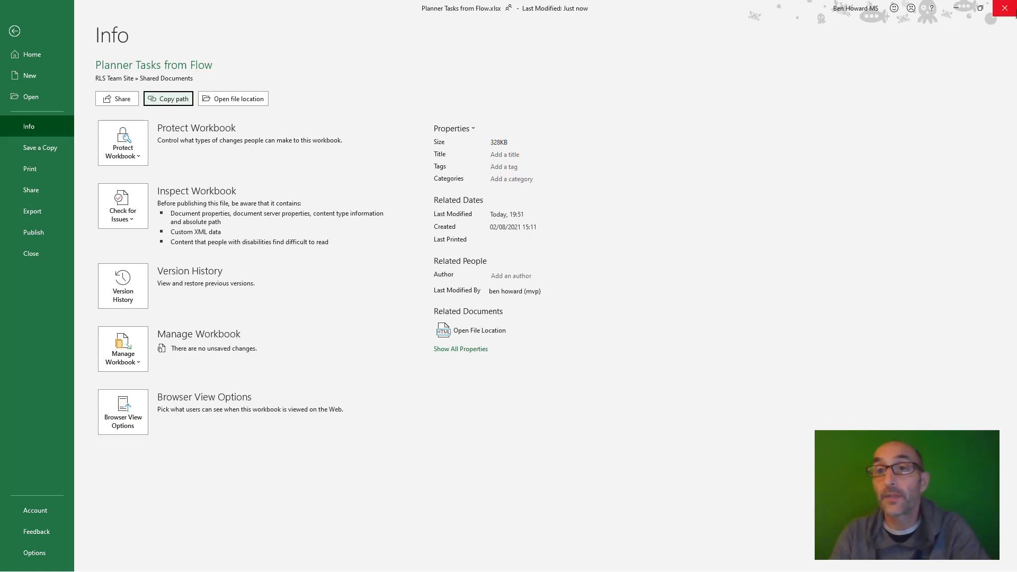
pyautogui.press('Escape')
pyautogui.click(1008, 13)
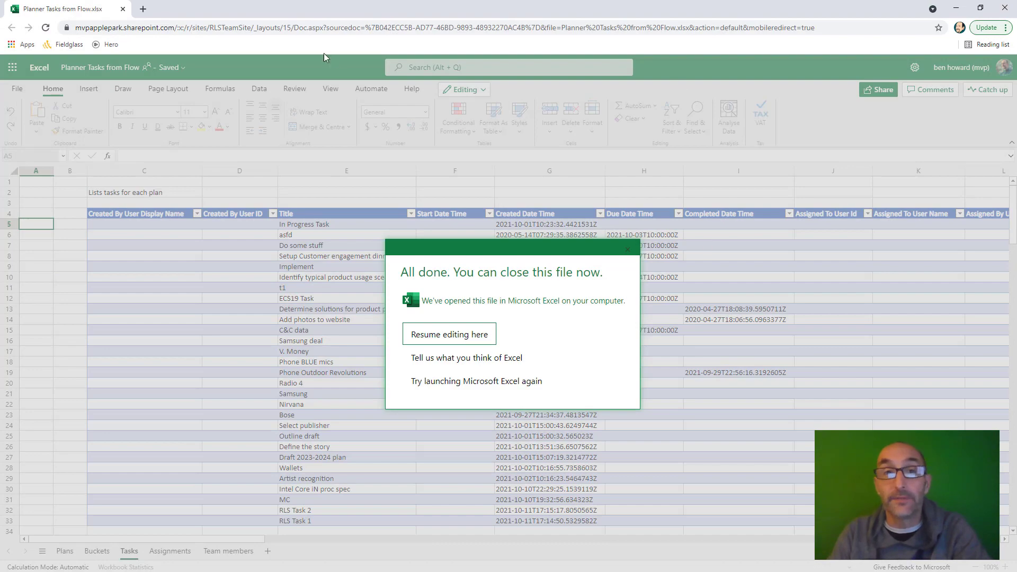
pyautogui.click(122, 9)
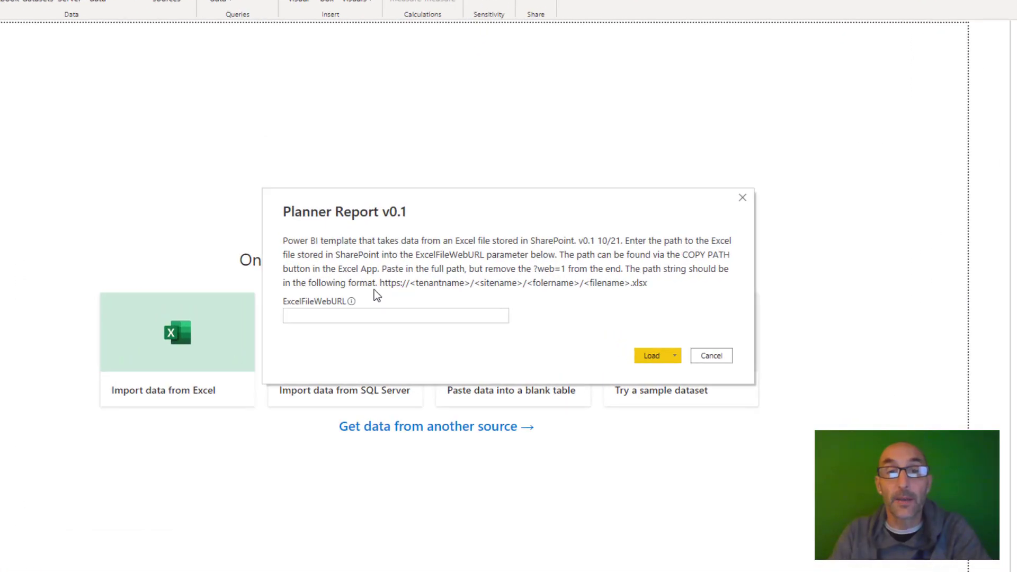
# Paste the copied path as the template's ExcelFileWebURL, remove the trailing ?web=1 and load the report.
pyautogui.click(398, 307)
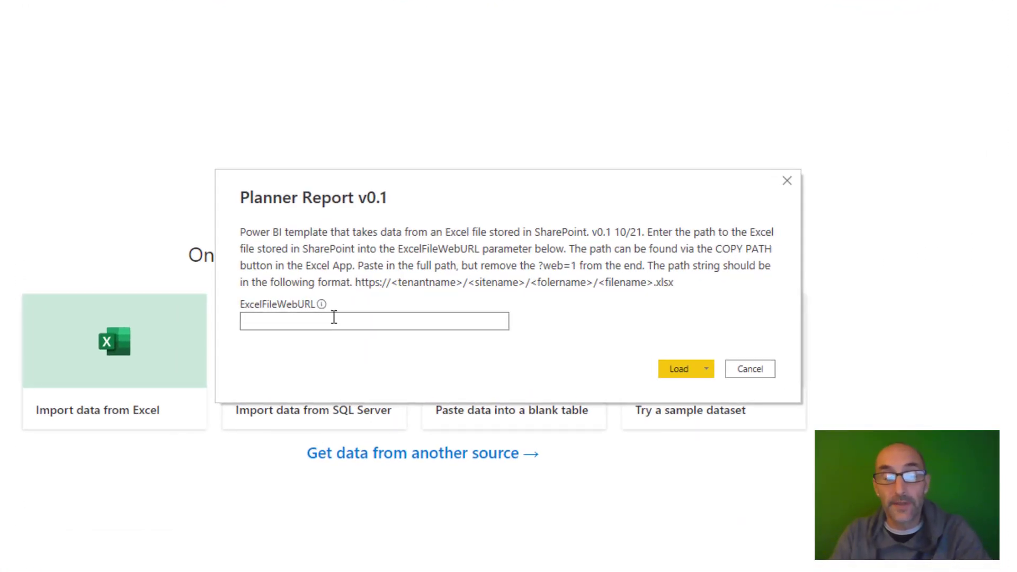
pyautogui.hotkey('ctrl', 'v')
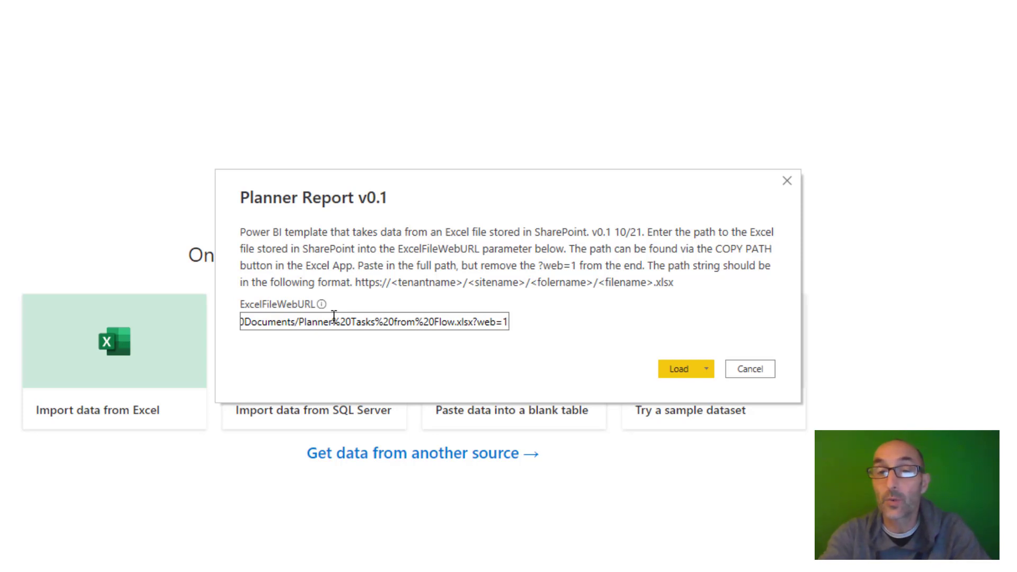
pyautogui.press('BackSpace')
pyautogui.press('BackSpace')
pyautogui.press('BackSpace')
pyautogui.press('BackSpace')
pyautogui.press('BackSpace')
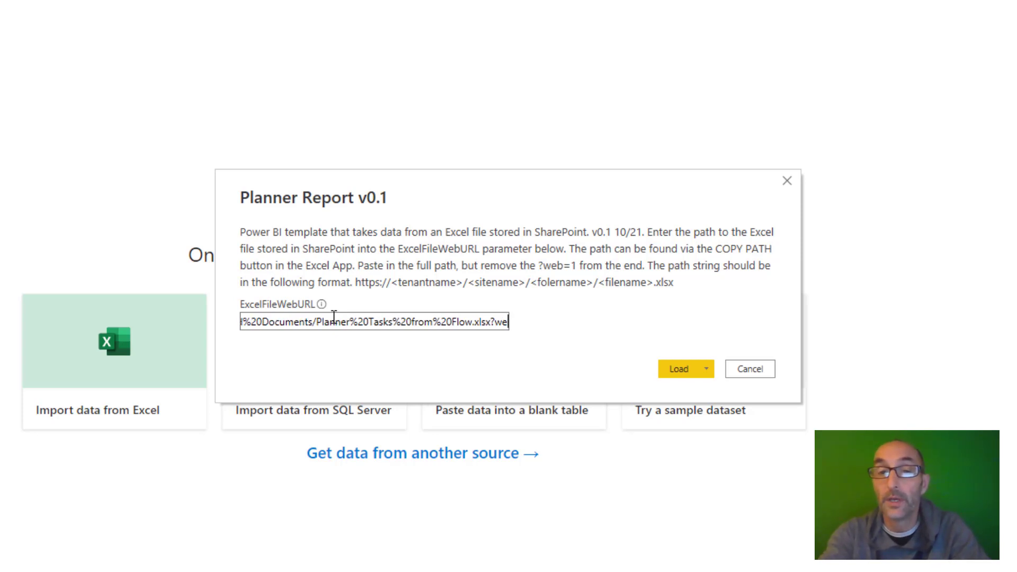
pyautogui.press('BackSpace')
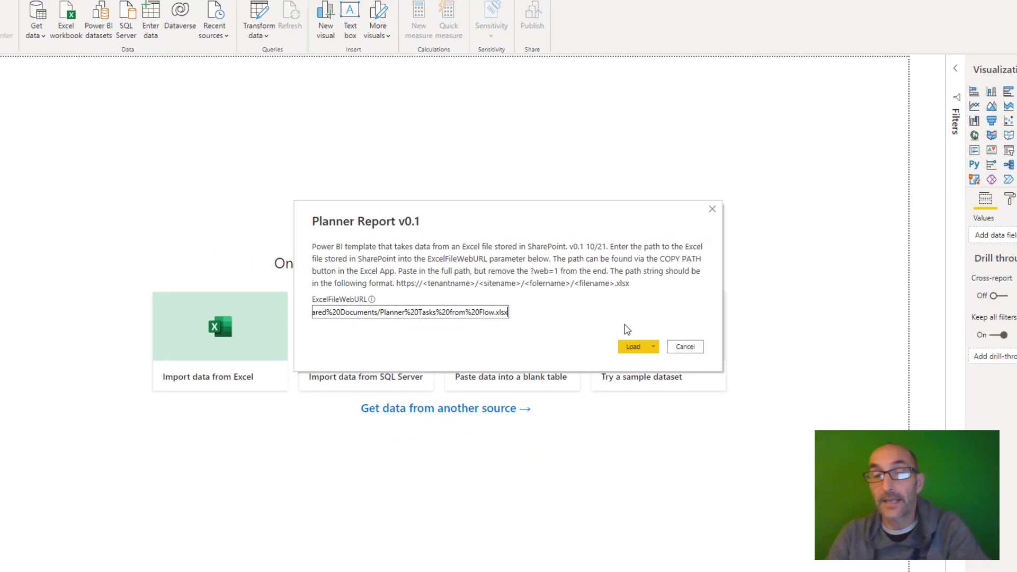
pyautogui.click(635, 346)
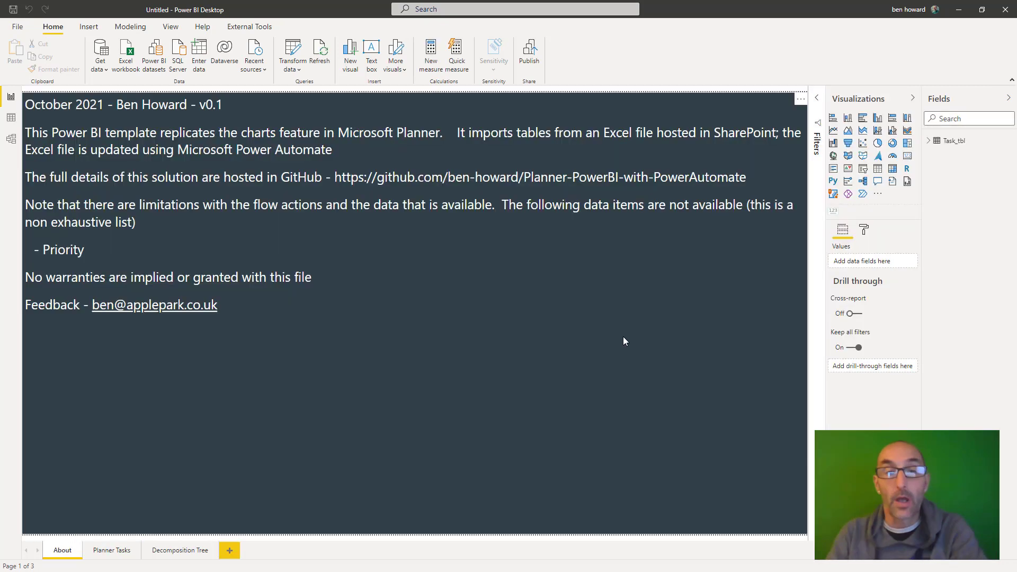
# Open the Planner Tasks page, expand Task_tbl and examine the Progress, Plan, Bucket, User and Label filter options.
pyautogui.click(119, 552)
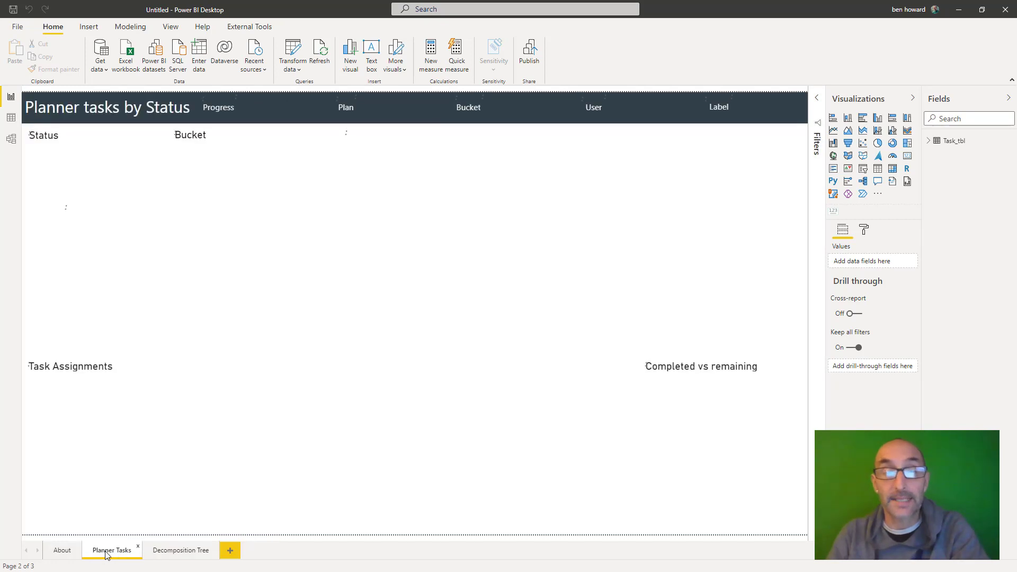
pyautogui.click(928, 142)
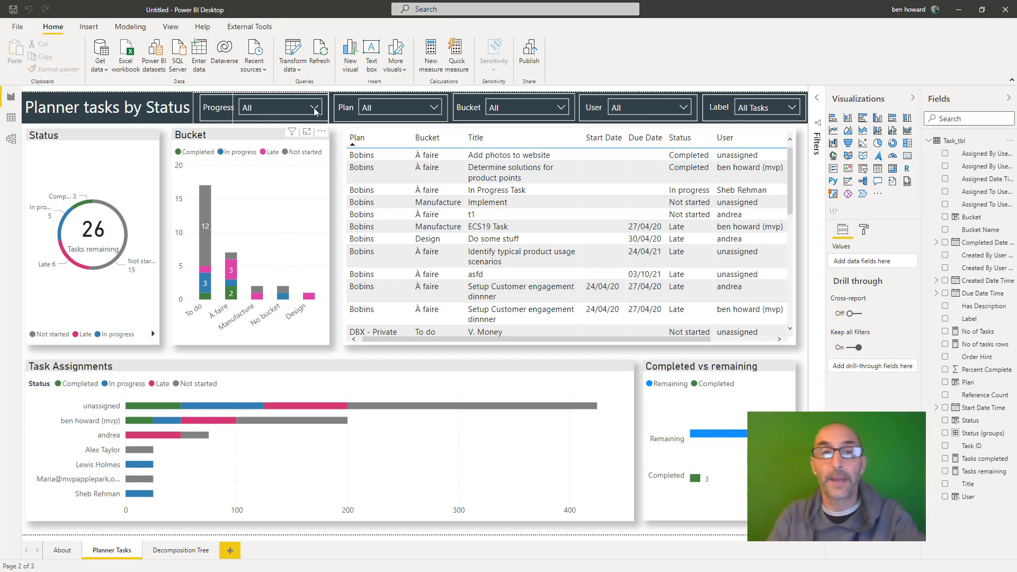
pyautogui.click(315, 109)
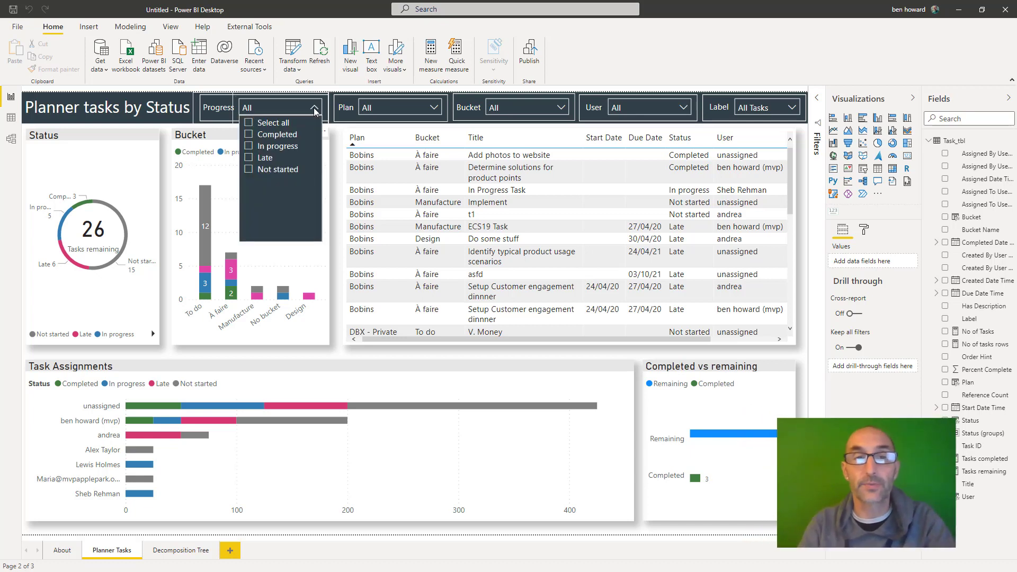
pyautogui.click(436, 110)
pyautogui.click(436, 110)
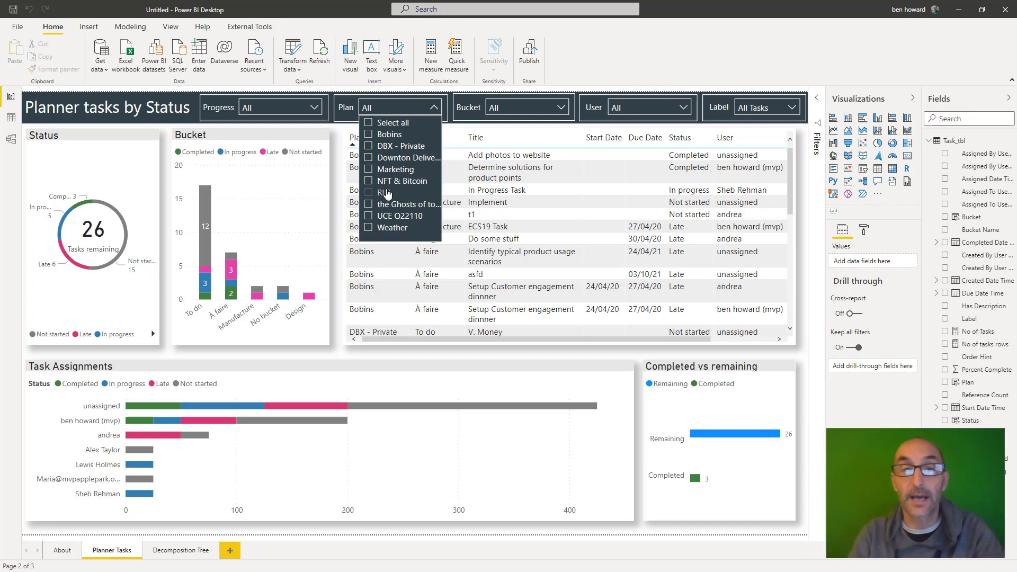
pyautogui.click(557, 110)
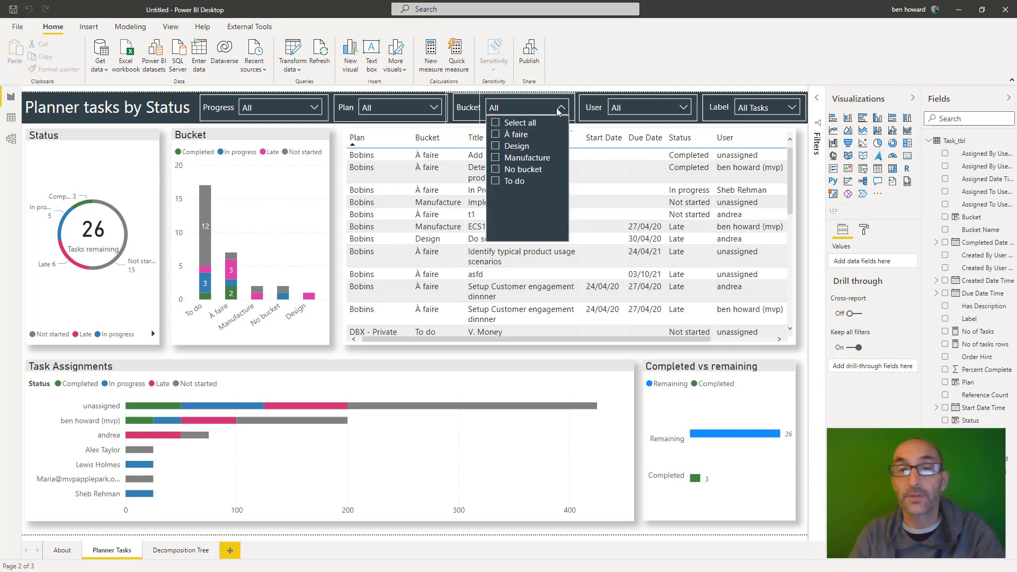
pyautogui.click(651, 109)
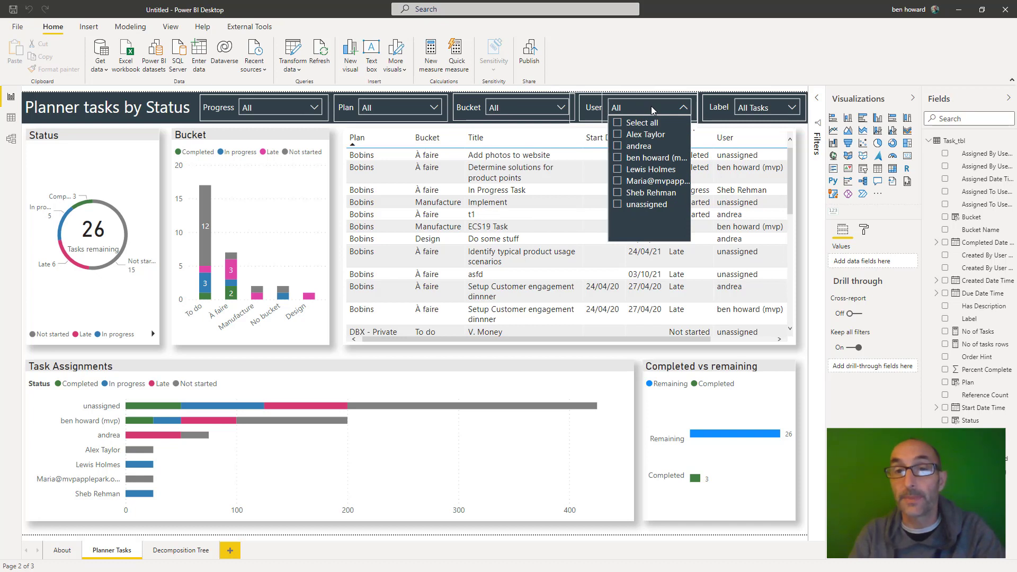
pyautogui.click(772, 109)
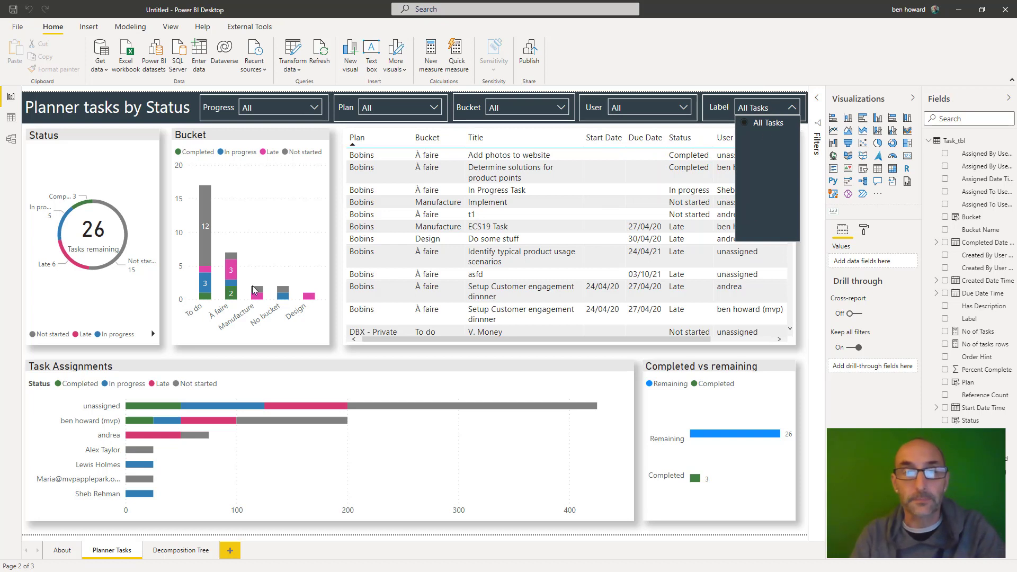
# Try highlighting the not-started To do tasks in the Bucket chart, and view the Decomposition Tree page before returning to Planner Tasks.
pyautogui.click(208, 248)
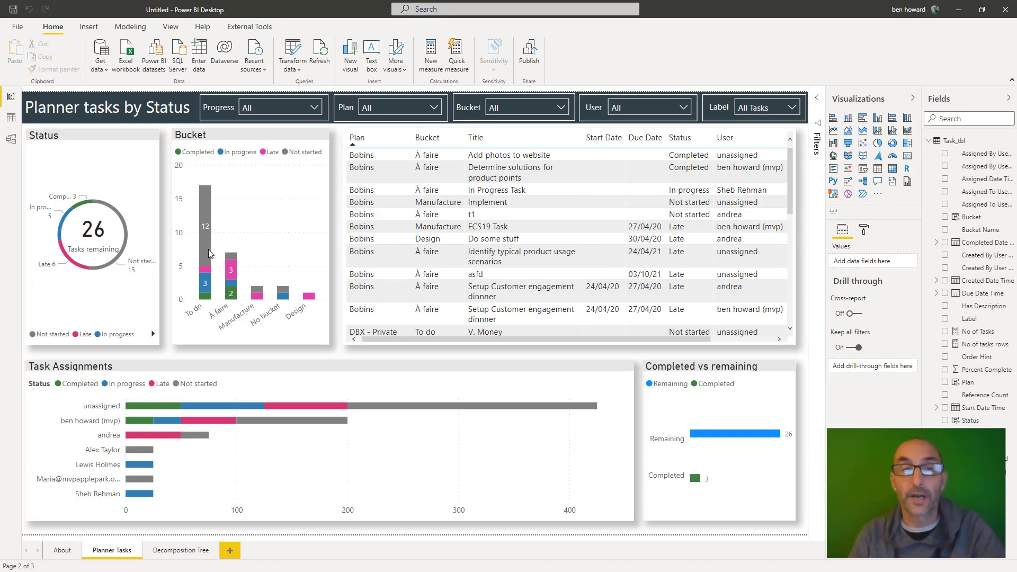
pyautogui.click(207, 249)
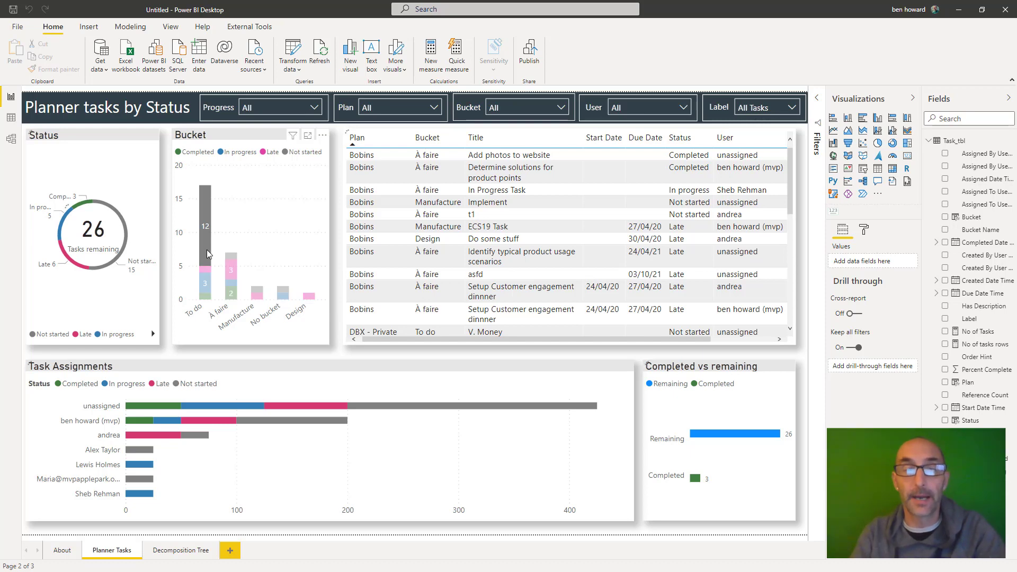
pyautogui.click(206, 249)
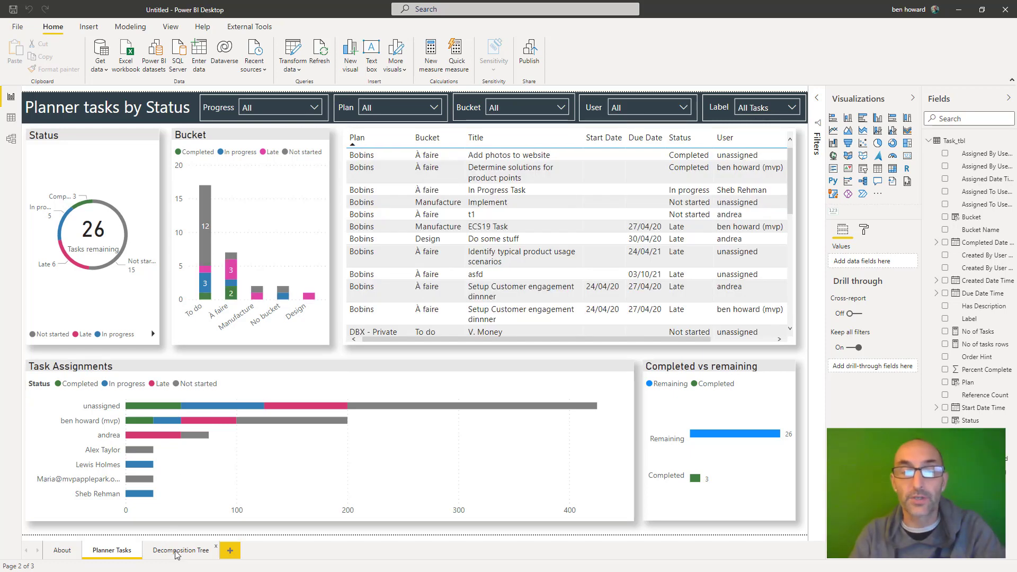
pyautogui.click(177, 552)
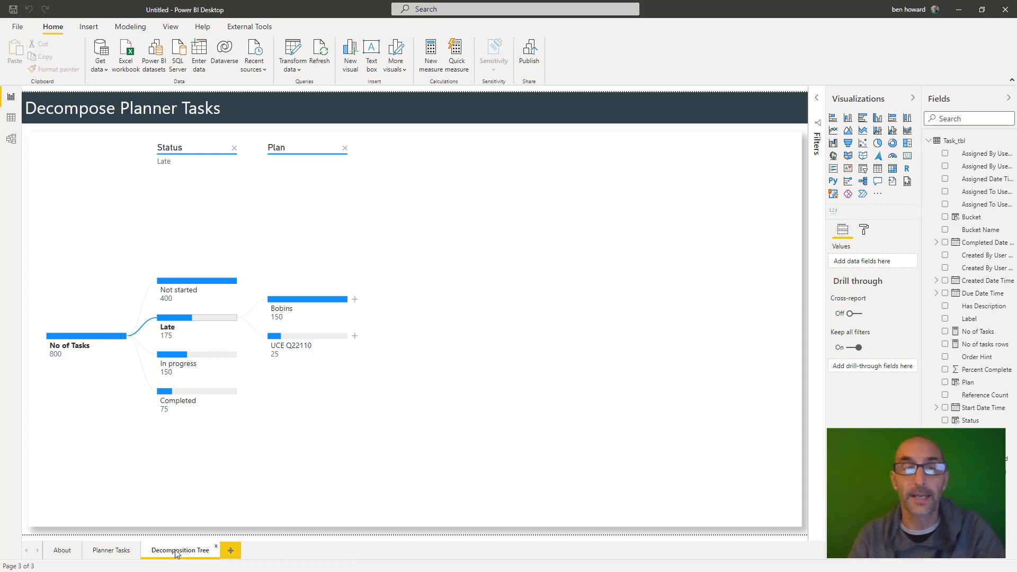
pyautogui.click(114, 551)
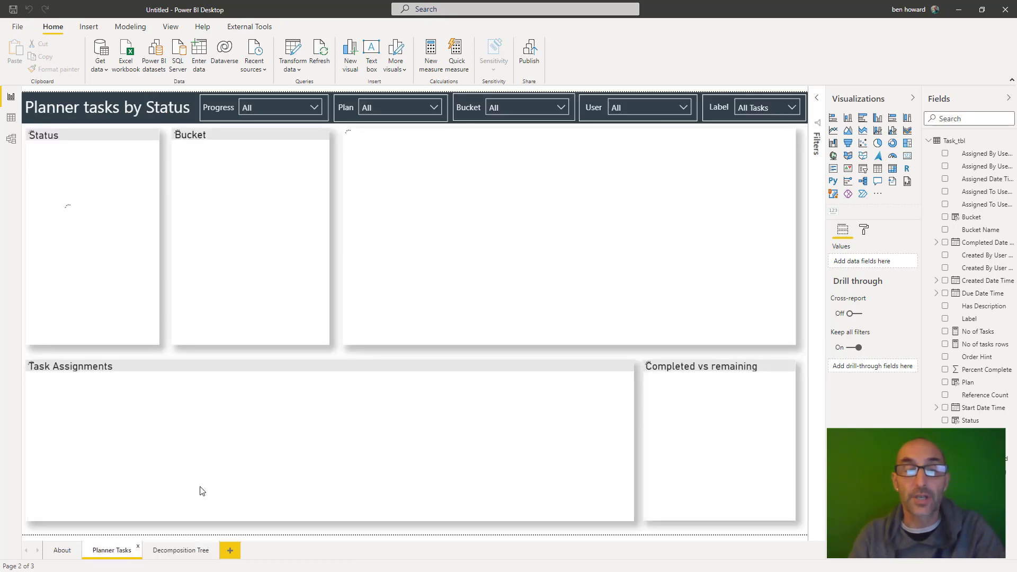
# Publish the Planner report to the YouTube workspace.
pyautogui.click(530, 53)
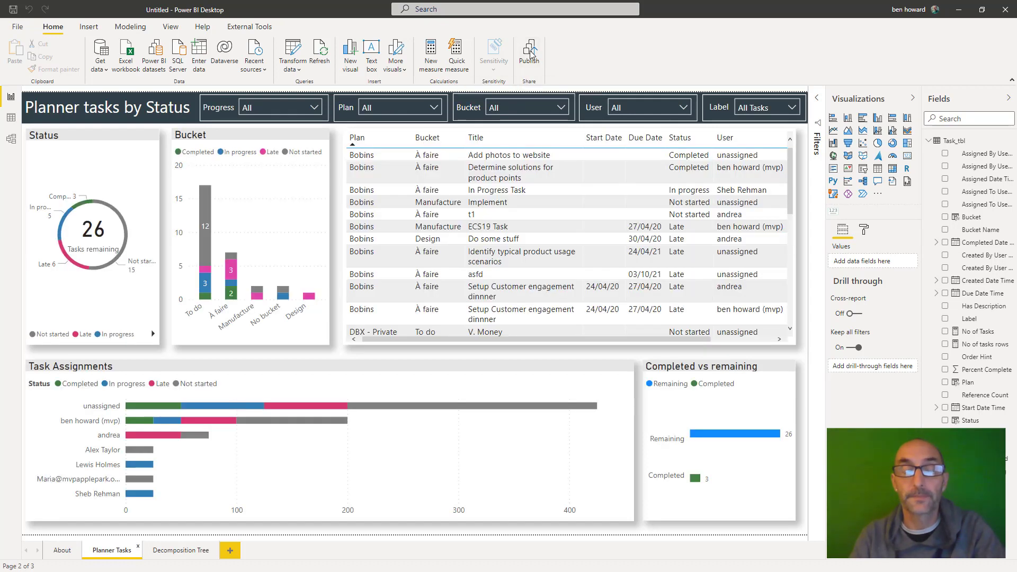
pyautogui.scroll(-5, 541, 298)
pyautogui.click(572, 338)
pyautogui.click(595, 363)
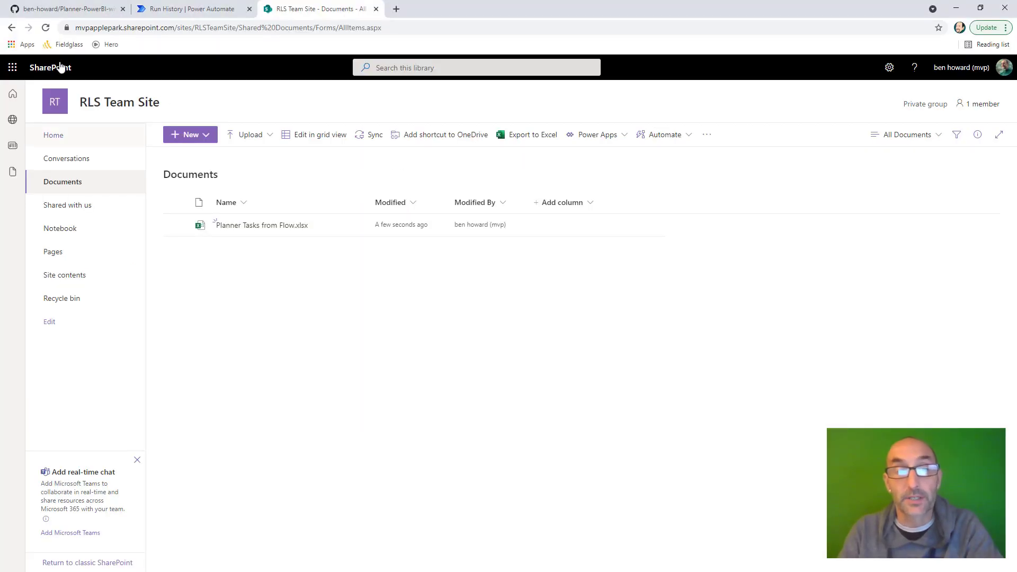
# Switch to the Power BI service from SharePoint and open the Planner Report v0.1 dataset settings in the YouTube workspace.
pyautogui.click(12, 67)
pyautogui.click(46, 309)
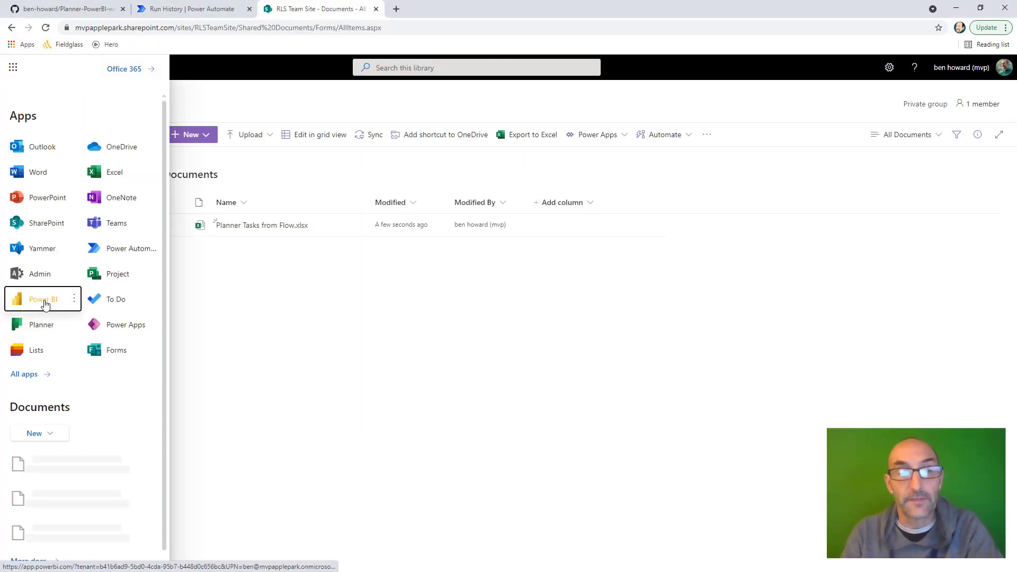
pyautogui.click(62, 312)
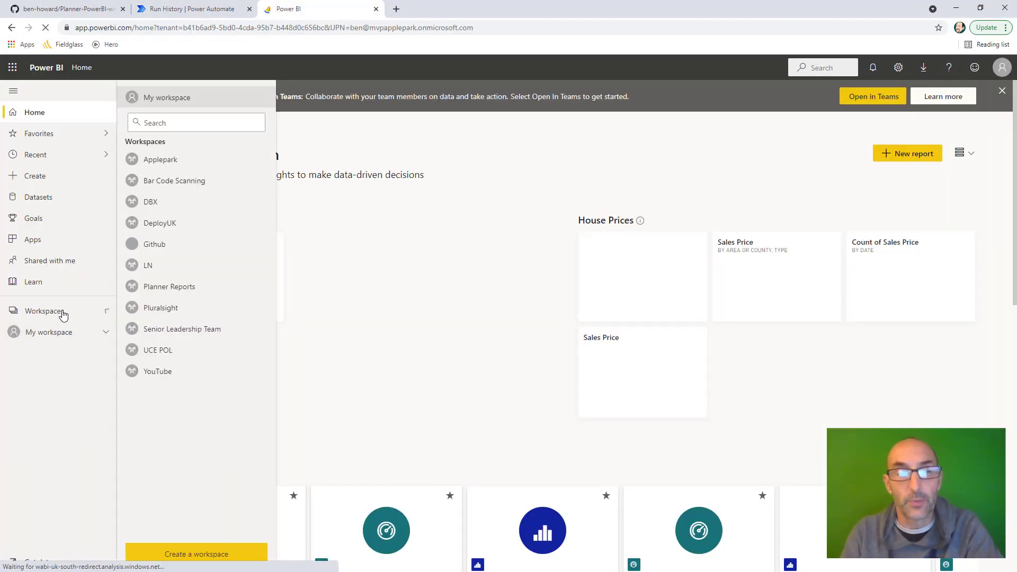
pyautogui.click(168, 372)
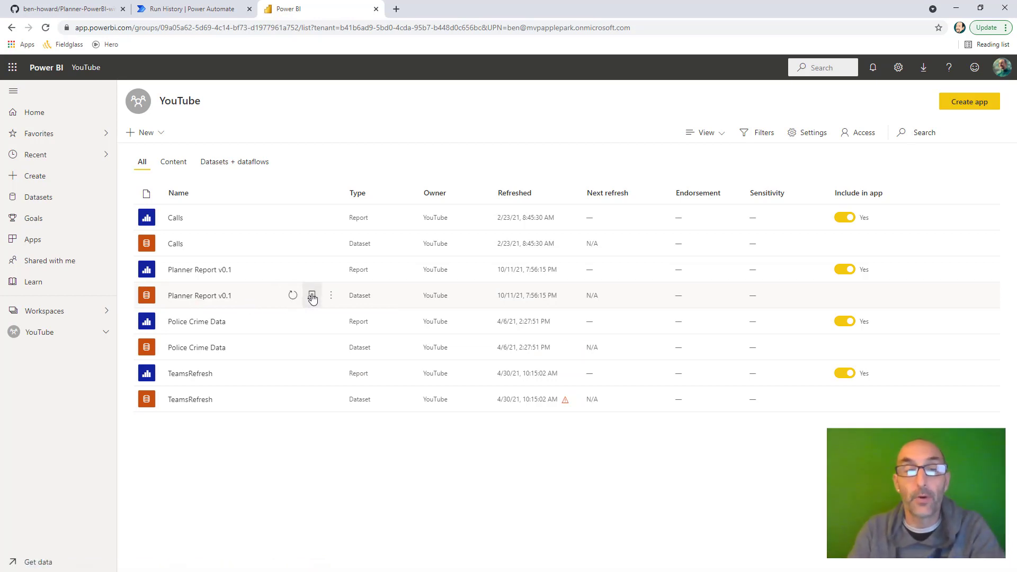
pyautogui.click(312, 297)
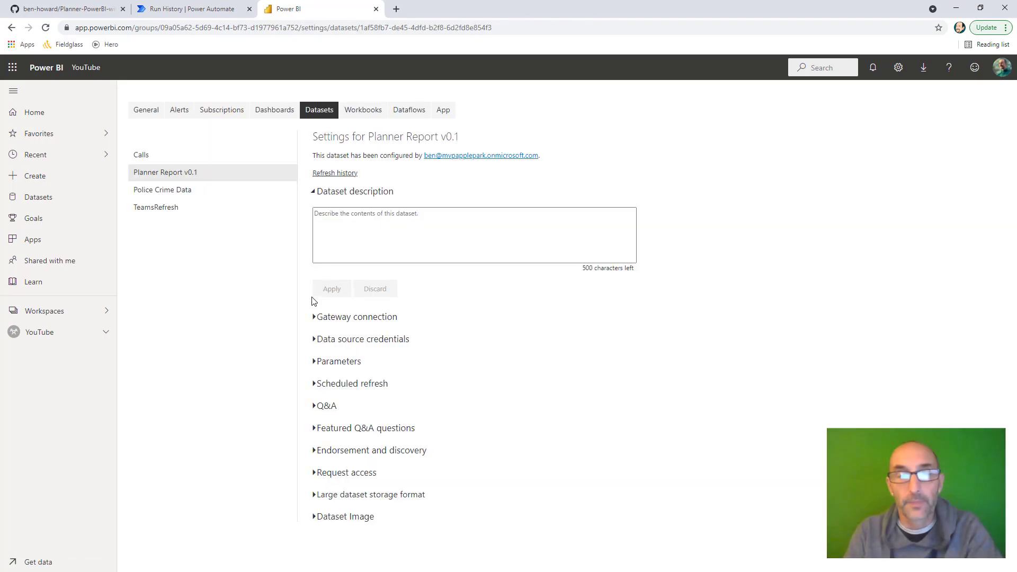
# Review the Web data source credential configuration for Planner Report v0.1 and close it without signing in.
pyautogui.click(316, 341)
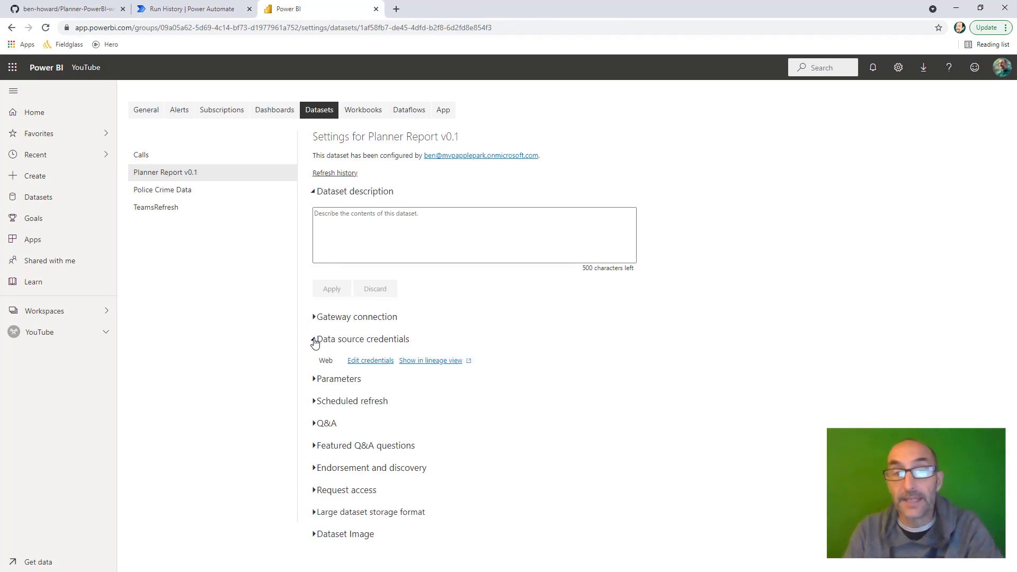
pyautogui.click(368, 365)
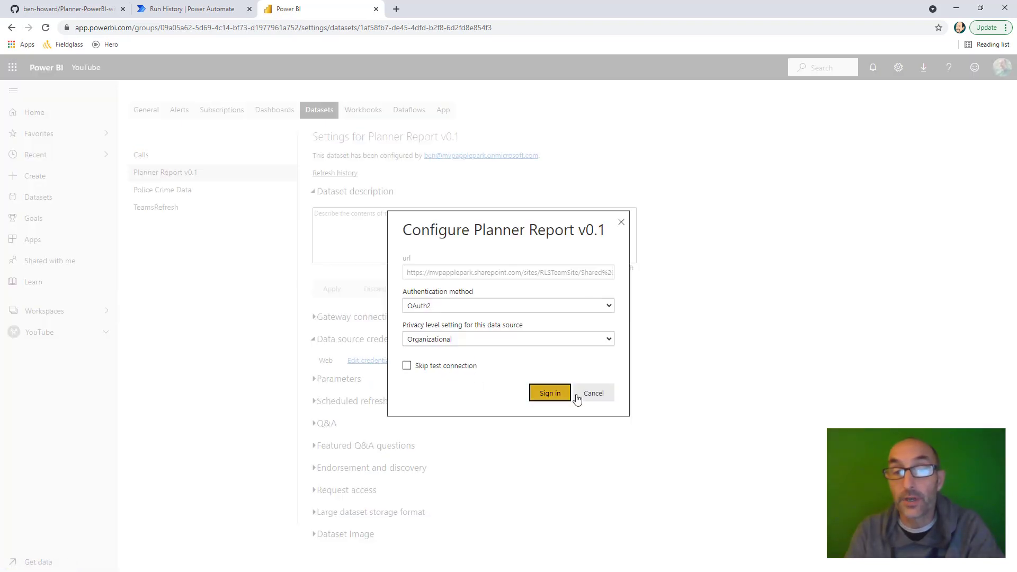
pyautogui.click(597, 399)
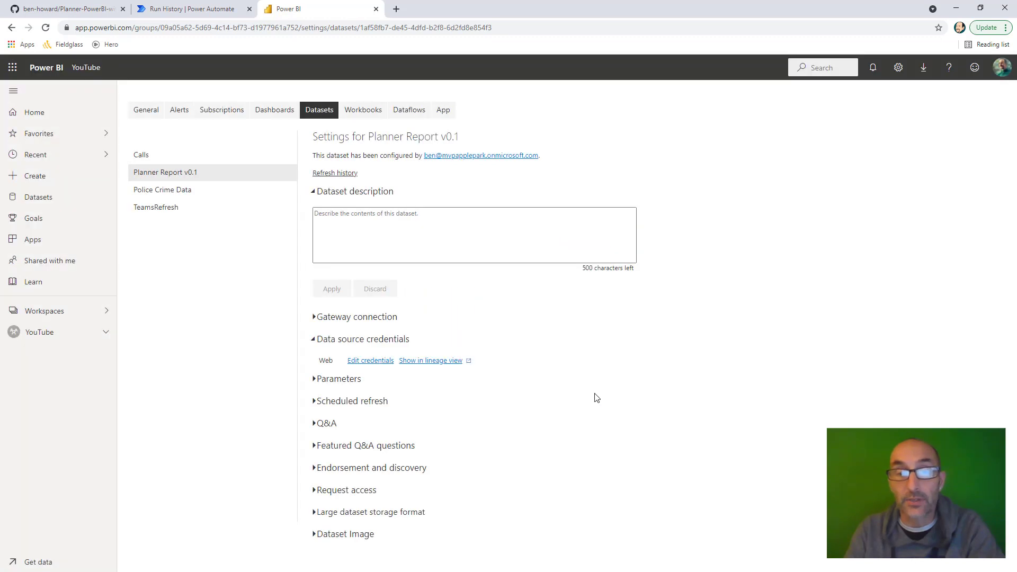
# Turn on scheduled refresh for the Planner Report v0.1 dataset and add a refresh time slot.
pyautogui.click(317, 401)
pyautogui.click(329, 429)
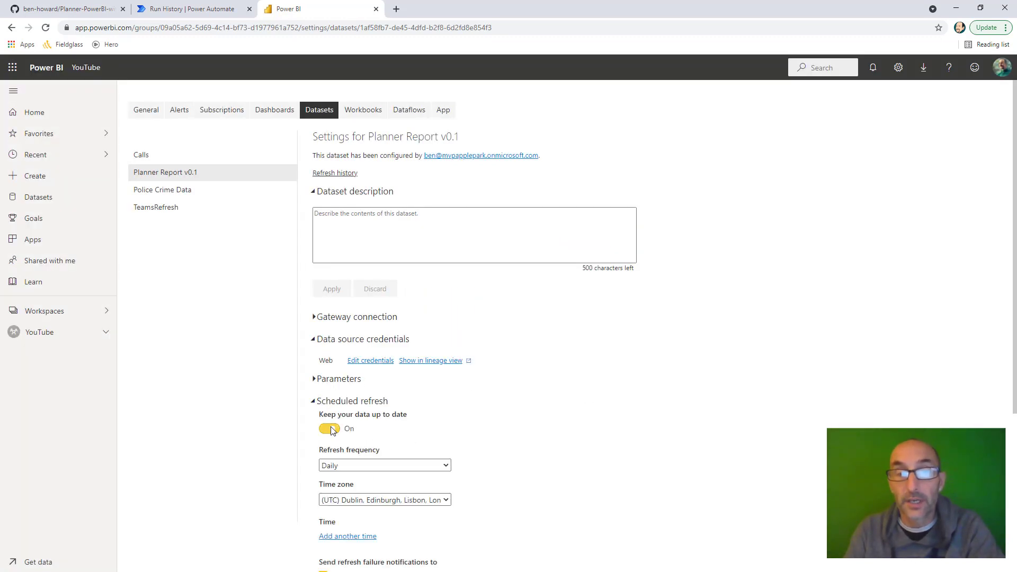
pyautogui.scroll(-1, 333, 430)
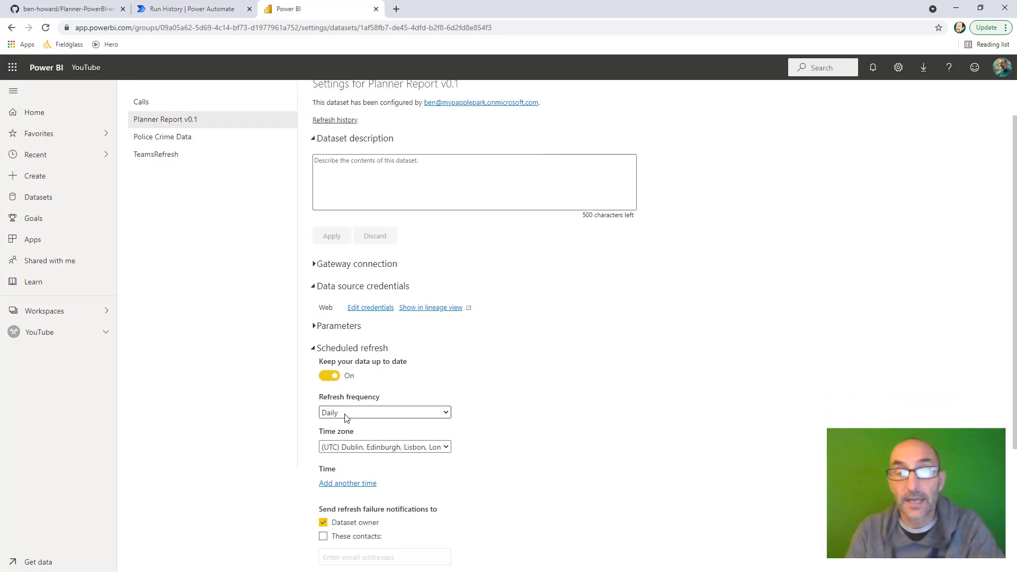
pyautogui.click(354, 486)
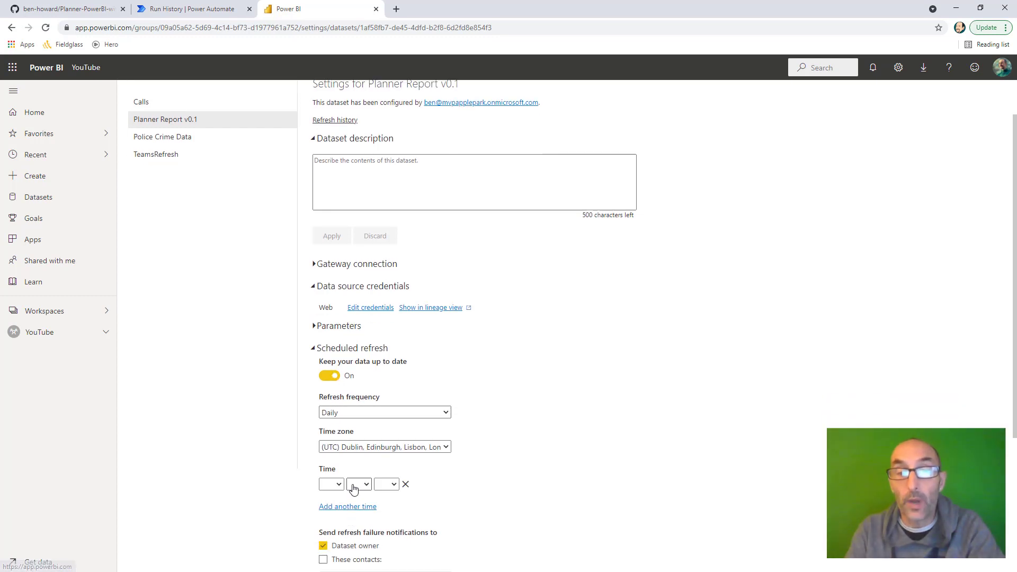
# Set the scheduled refresh time to 1:00 AM and apply the refresh schedule.
pyautogui.click(339, 485)
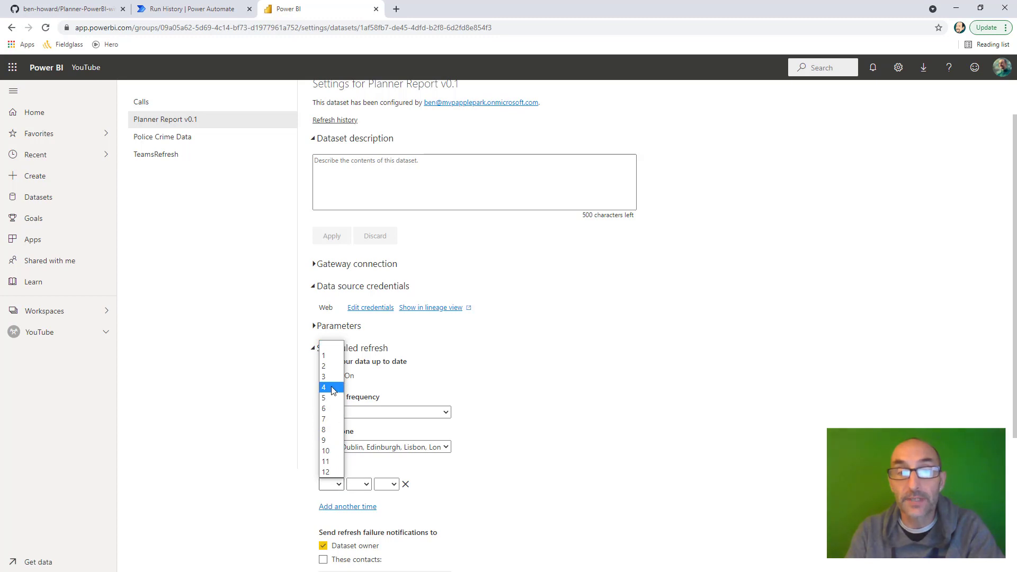
pyautogui.click(331, 356)
pyautogui.click(359, 485)
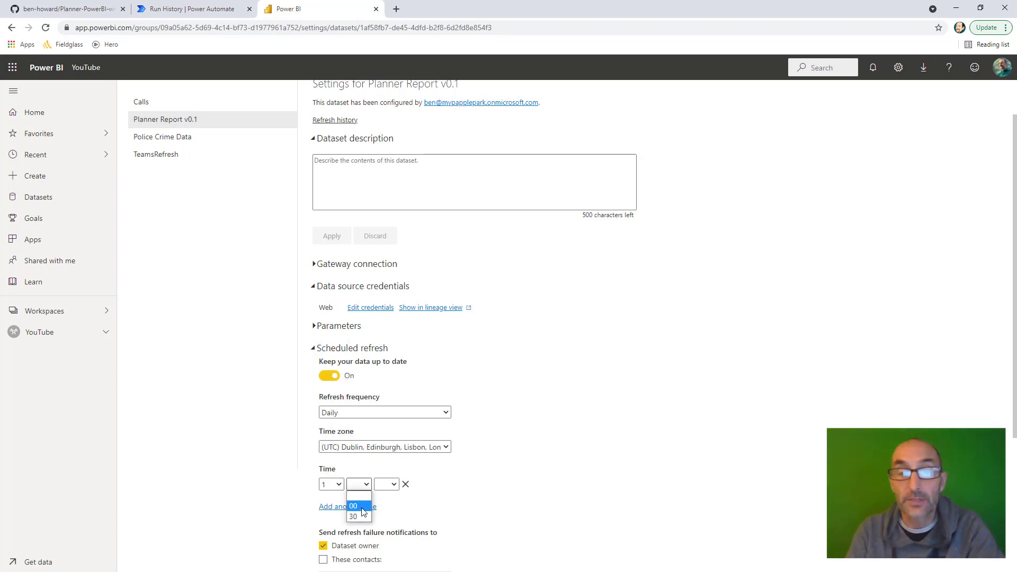
pyautogui.click(357, 507)
pyautogui.click(389, 485)
pyautogui.click(389, 508)
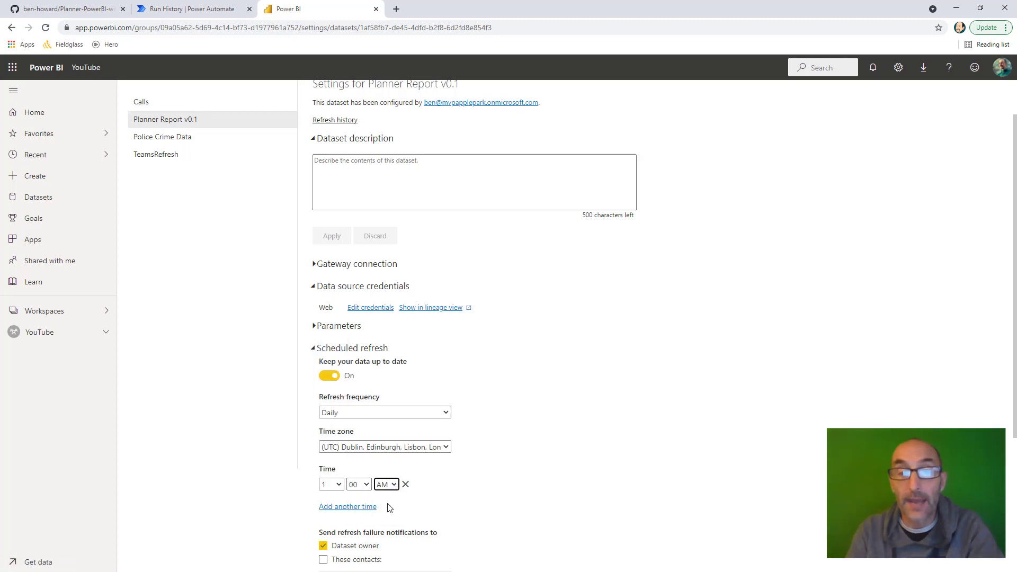
pyautogui.click(460, 488)
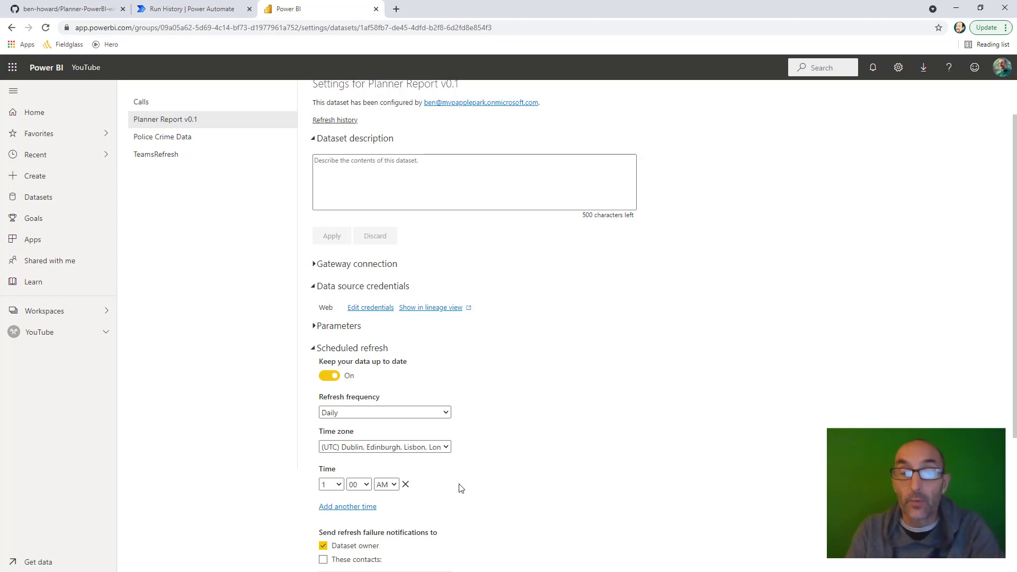
pyautogui.scroll(-3, 459, 488)
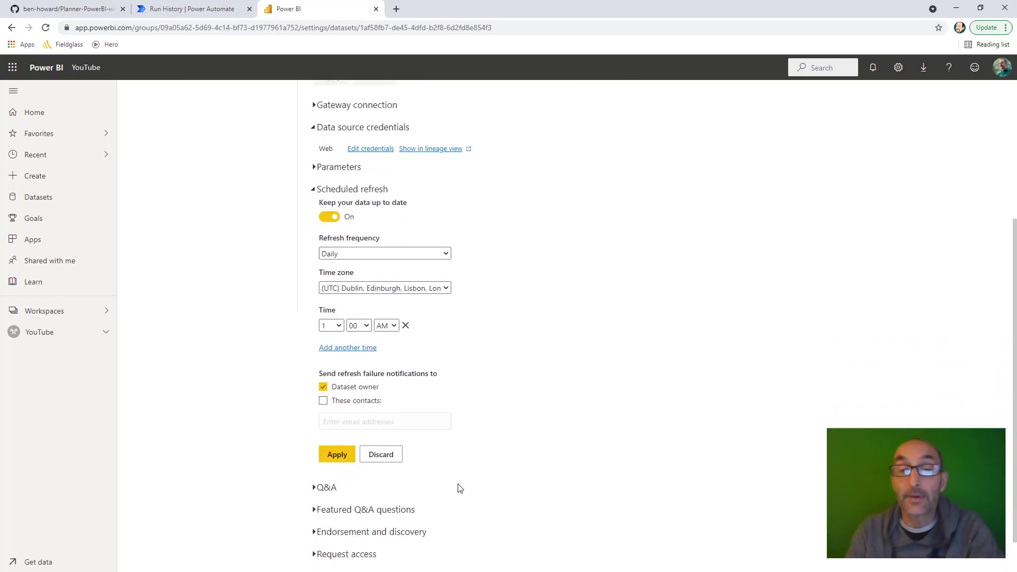
pyautogui.click(336, 458)
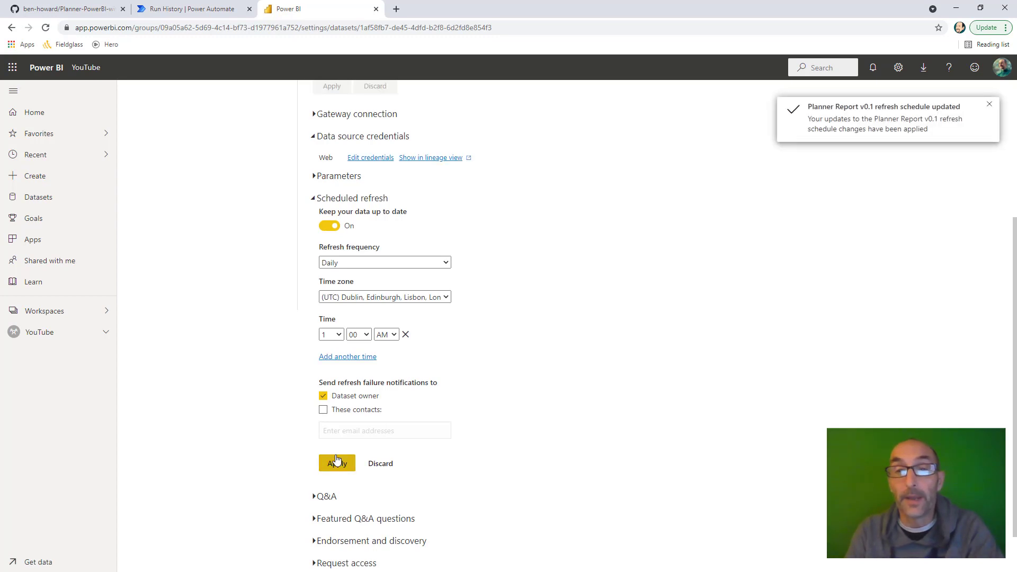
# Refresh the Planner Report v0.1 dataset immediately from the YouTube workspace and open the Planner Report v0.1 report.
pyautogui.scroll(2, 500, 450)
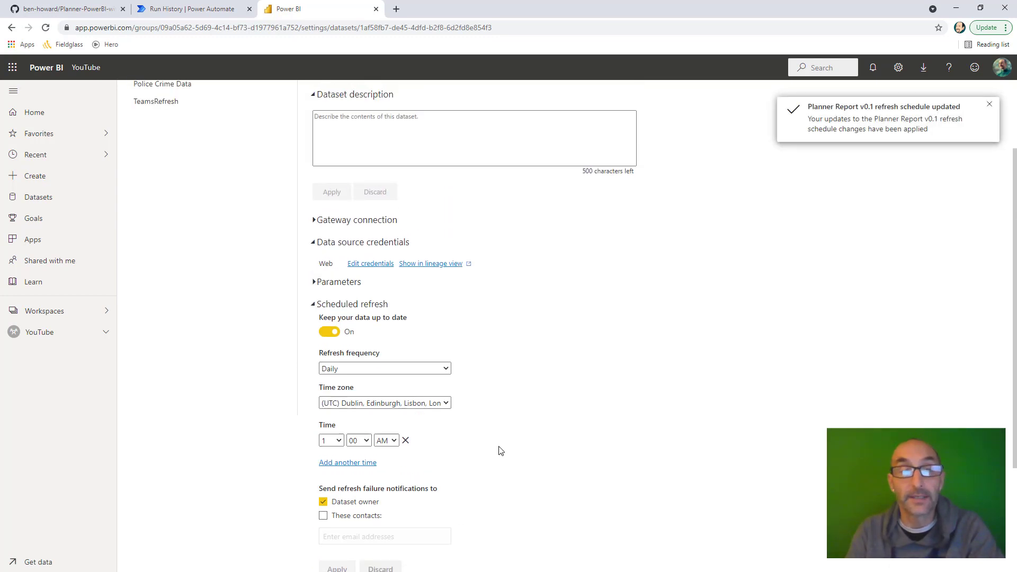
pyautogui.scroll(2, 501, 451)
pyautogui.click(73, 337)
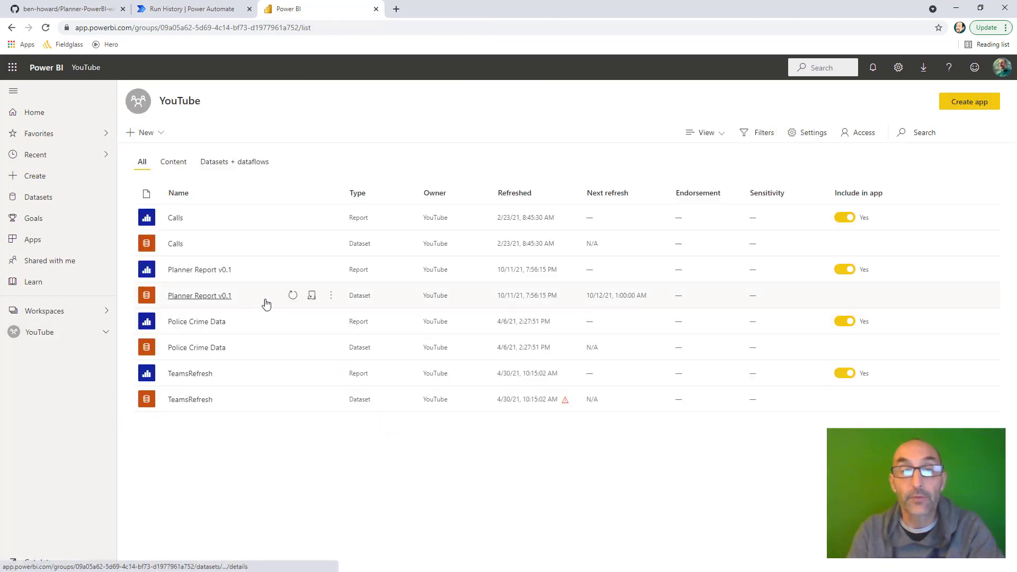
pyautogui.click(293, 297)
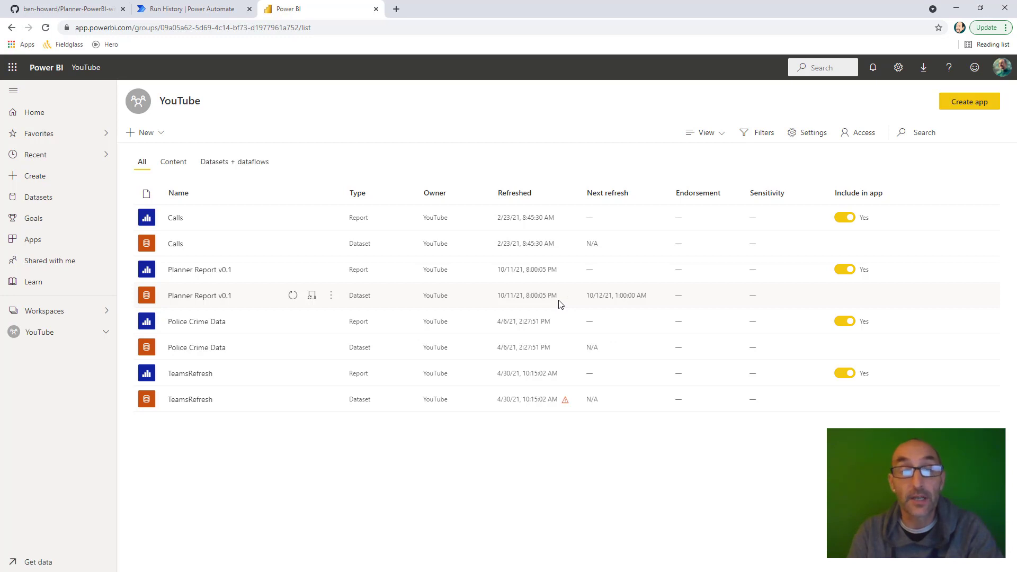
pyautogui.click(200, 270)
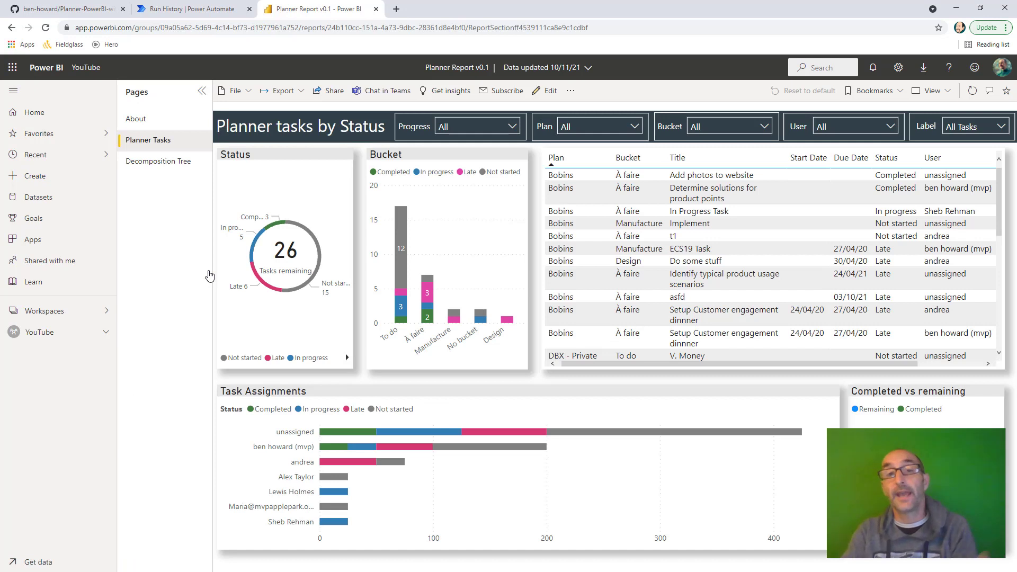